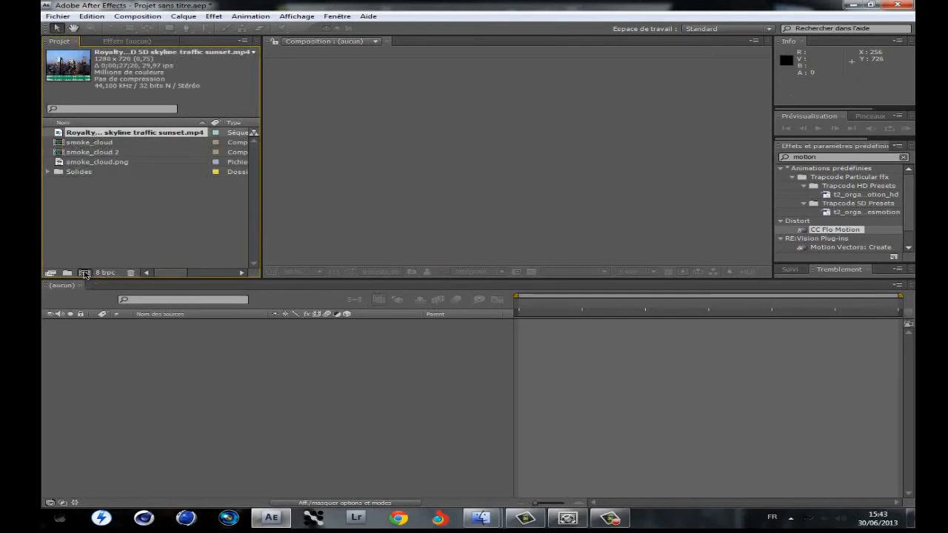
Move the current time to 0;00;00;03 and switch the composition view to Haut.
{"action": "mouse_move", "coordinate": [539, 304]}
{"action": "left_mouse_down"}
{"action": "mouse_move", "coordinate": [525, 305]}
{"action": "mouse_move", "coordinate": [620, 305]}
{"action": "mouse_move", "coordinate": [521, 307]}
{"action": "left_mouse_up"}
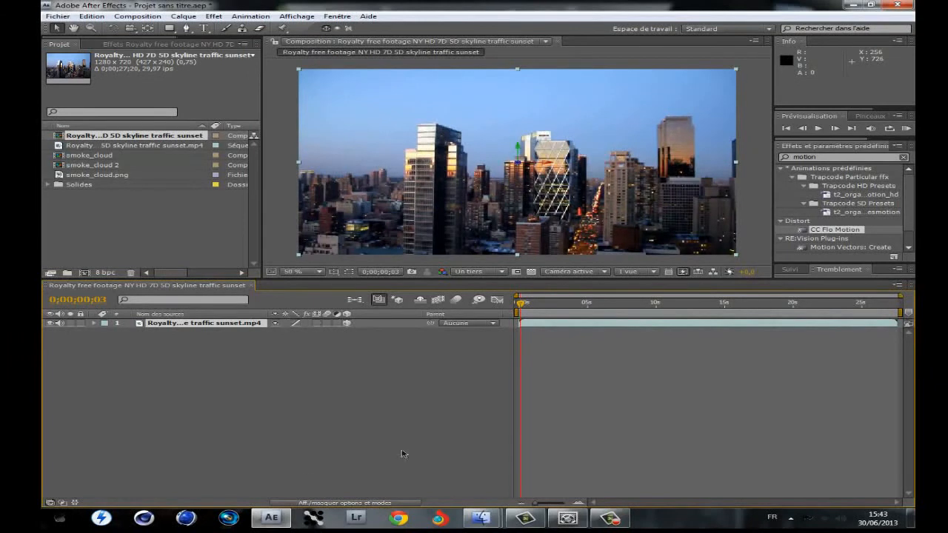
{"action": "left_click", "coordinate": [364, 504]}
{"action": "left_click", "coordinate": [358, 504]}
{"action": "left_click", "coordinate": [547, 273]}
{"action": "left_click", "coordinate": [570, 321]}
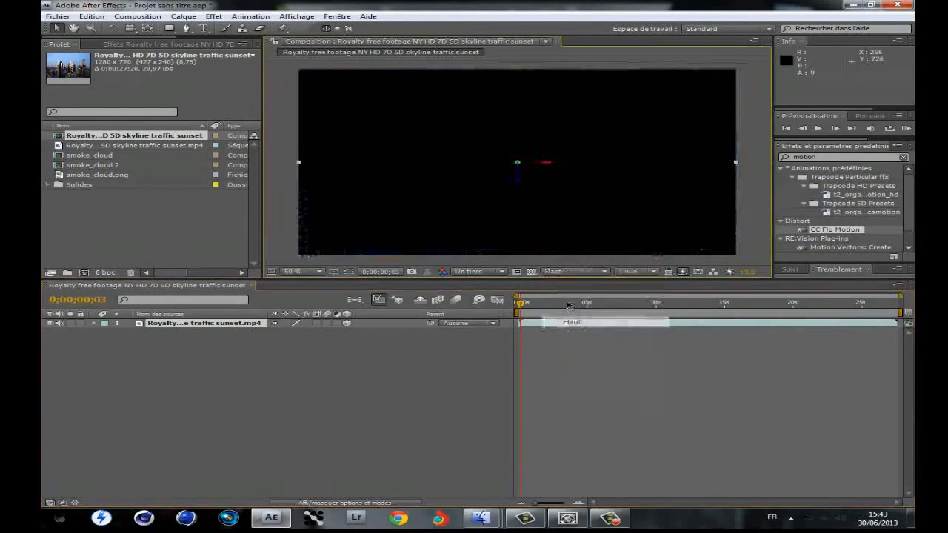
Push the skyline footage layer back in depth to a Z position of about 5548.
{"action": "scroll", "coordinate": [537, 190], "scroll_direction": "down", "scroll_amount": 1}
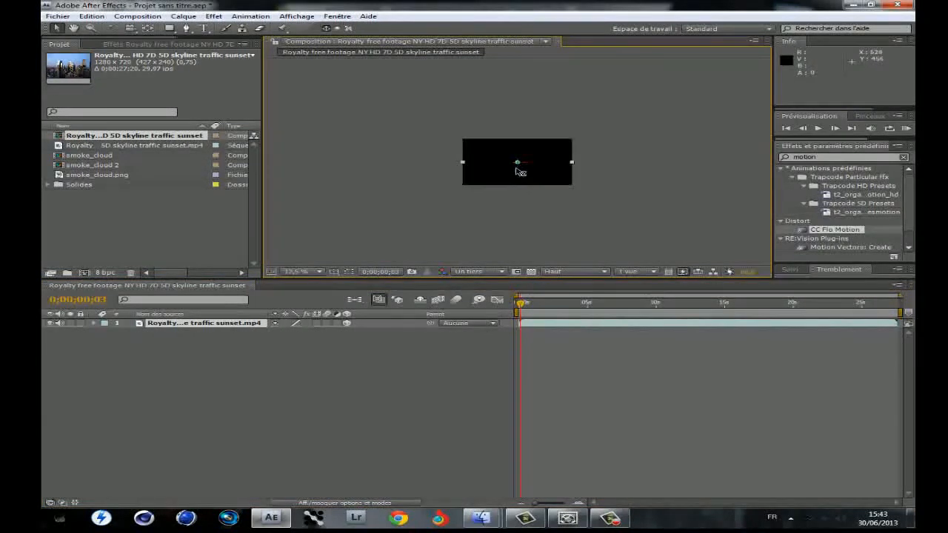
{"action": "scroll", "coordinate": [516, 172], "scroll_direction": "up", "scroll_amount": 3}
{"action": "left_click", "coordinate": [518, 162]}
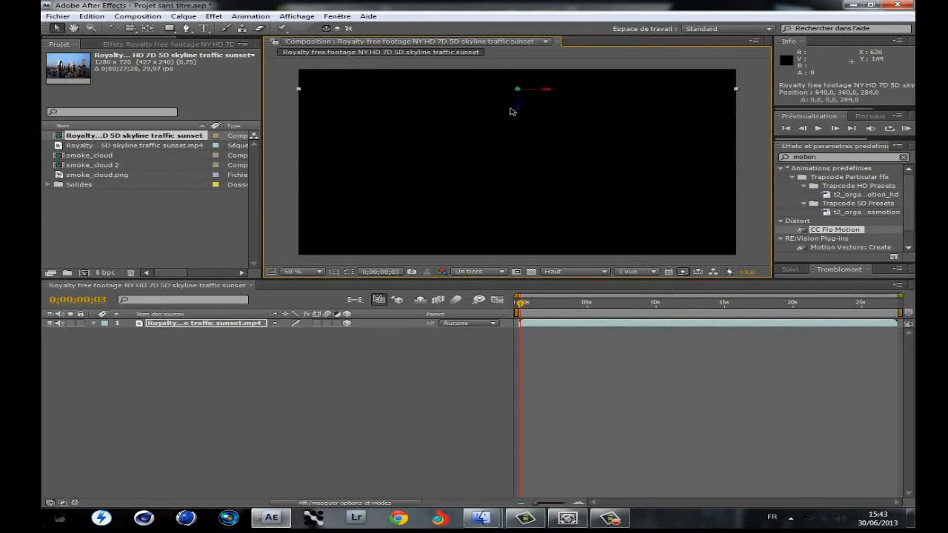
{"action": "scroll", "coordinate": [513, 142], "scroll_direction": "down", "scroll_amount": 2}
{"action": "left_click_drag", "start_coordinate": [523, 154], "coordinate": [519, 77]}
{"action": "scroll", "coordinate": [519, 108], "scroll_direction": "down", "scroll_amount": 1}
{"action": "scroll", "coordinate": [514, 111], "scroll_direction": "down", "scroll_amount": 1}
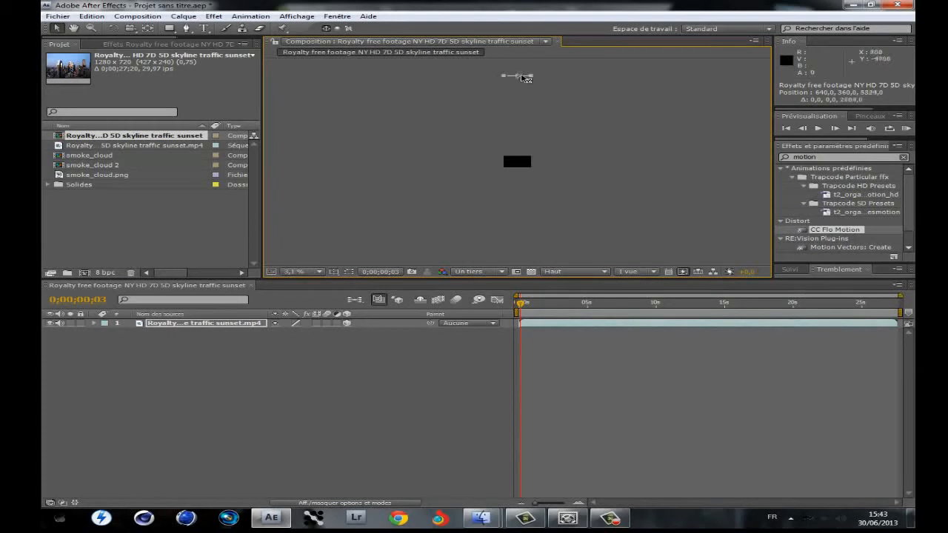
{"action": "scroll", "coordinate": [538, 158], "scroll_direction": "up", "scroll_amount": 3}
Return to the Caméra active view and scale the footage layer up until it fills the frame.
{"action": "left_click", "coordinate": [612, 271]}
{"action": "left_click", "coordinate": [614, 281]}
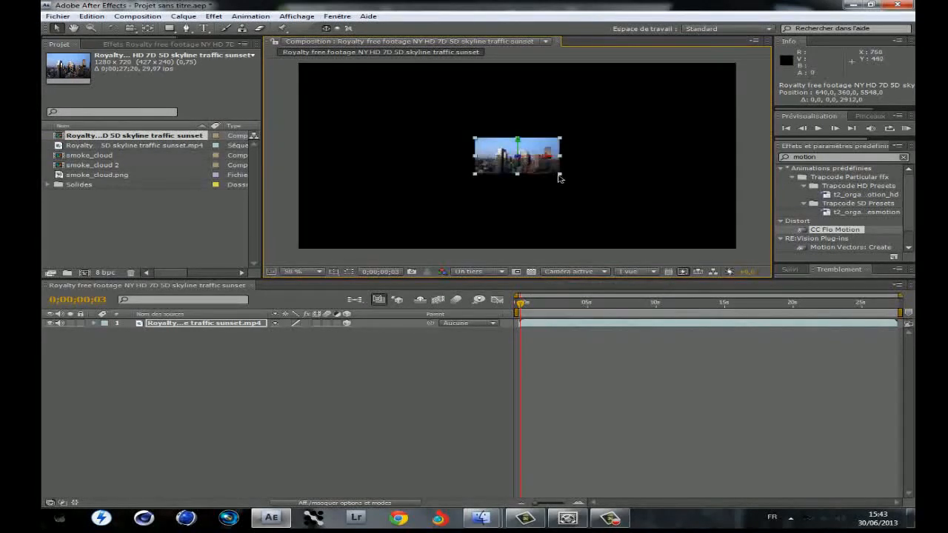
{"action": "left_click_drag", "start_coordinate": [560, 174], "coordinate": [739, 253]}
{"action": "left_click", "coordinate": [759, 220]}
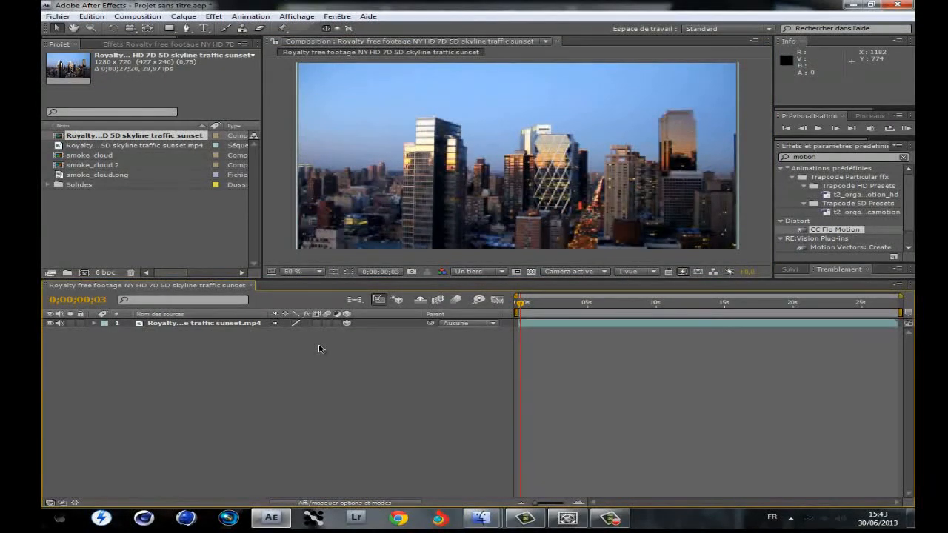
{"action": "right_click", "coordinate": [296, 357]}
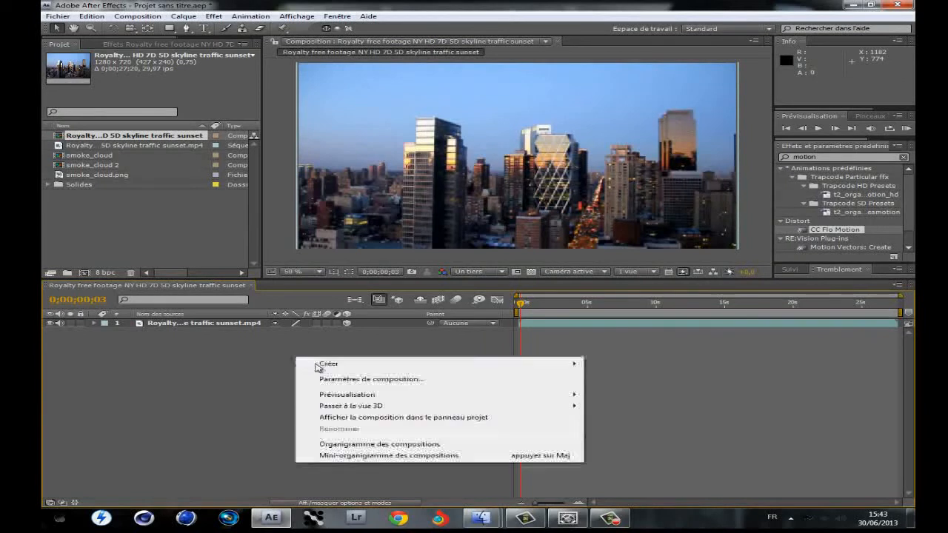
{"action": "mouse_move", "coordinate": [333, 364]}
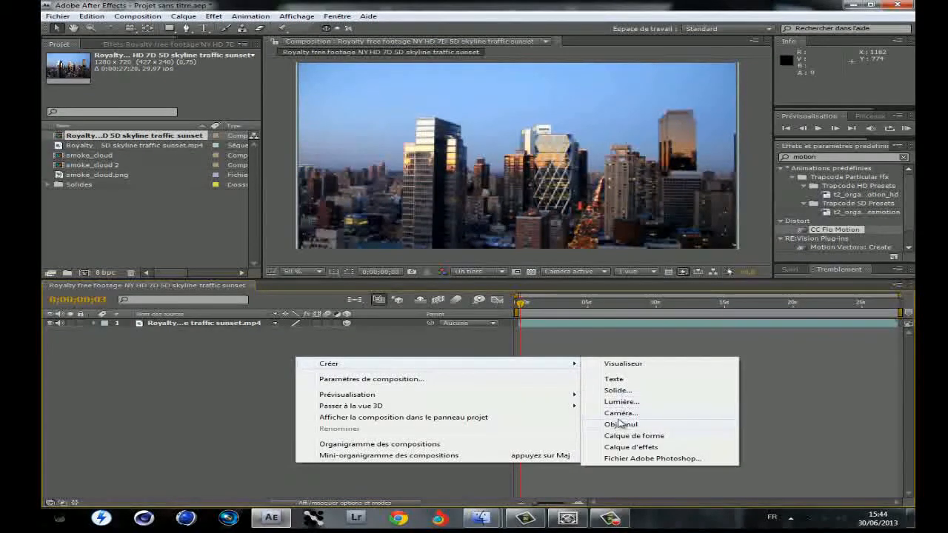
{"action": "right_click", "coordinate": [106, 370]}
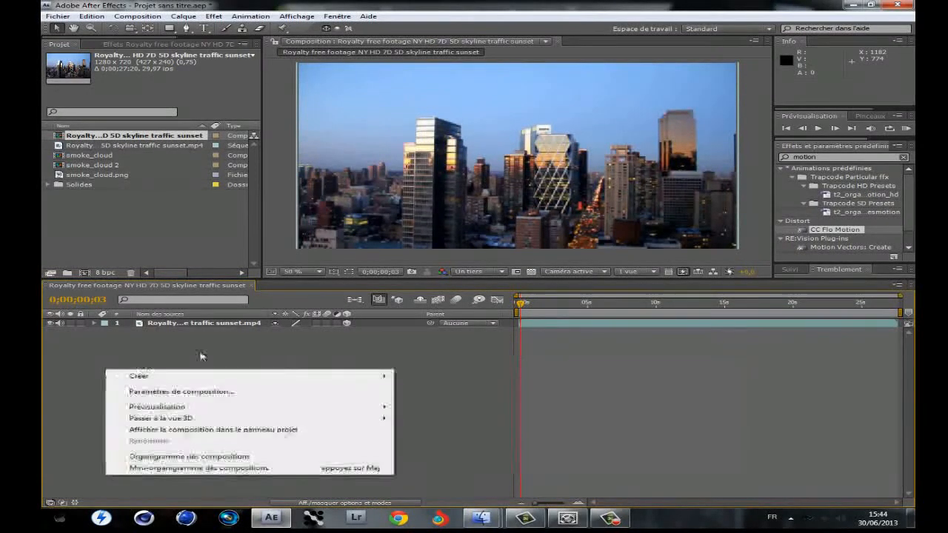
{"action": "left_click", "coordinate": [182, 17]}
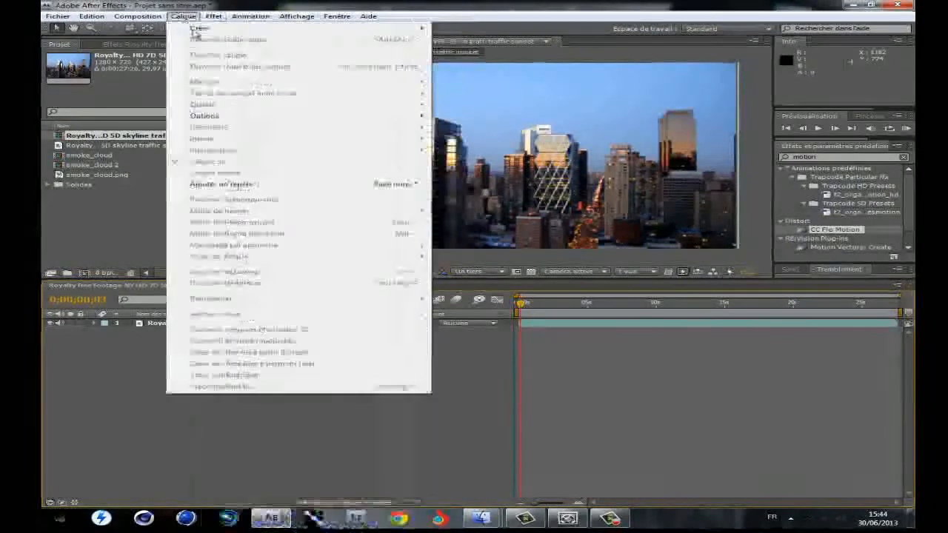
{"action": "mouse_move", "coordinate": [200, 28]}
{"action": "right_click", "coordinate": [123, 400]}
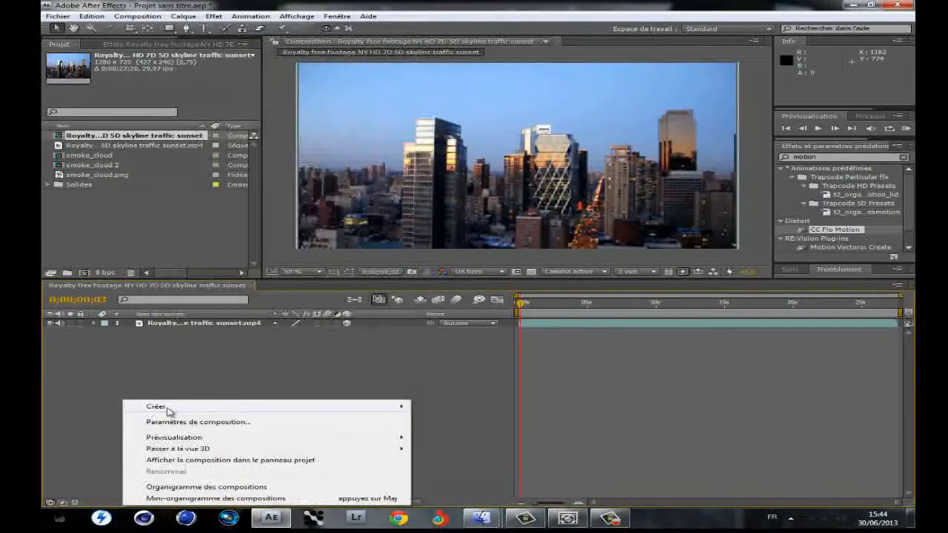
{"action": "mouse_move", "coordinate": [164, 413]}
{"action": "left_click", "coordinate": [460, 477]}
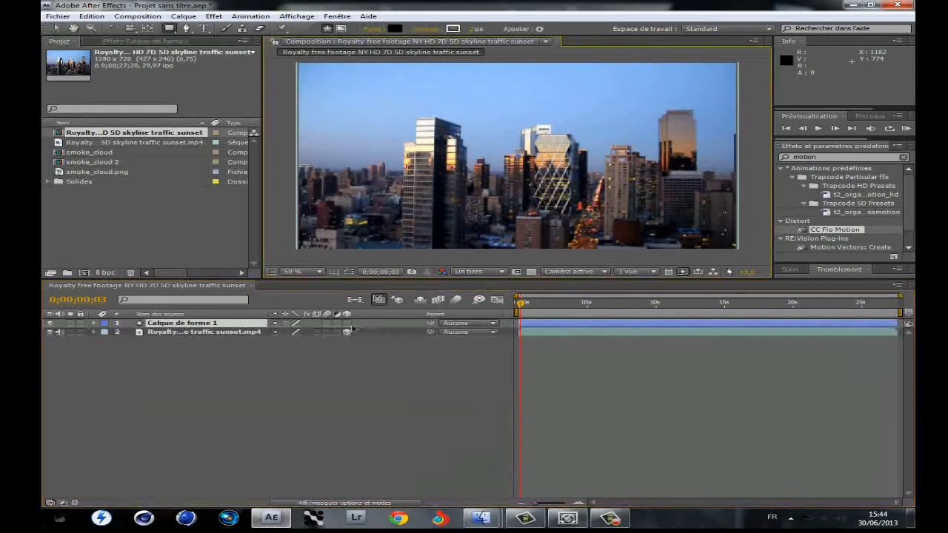
{"action": "key", "text": "Delete"}
Add a null object to the composition and make it a 3D layer.
{"action": "right_click", "coordinate": [218, 369]}
{"action": "mouse_move", "coordinate": [296, 377]}
{"action": "left_click", "coordinate": [544, 439]}
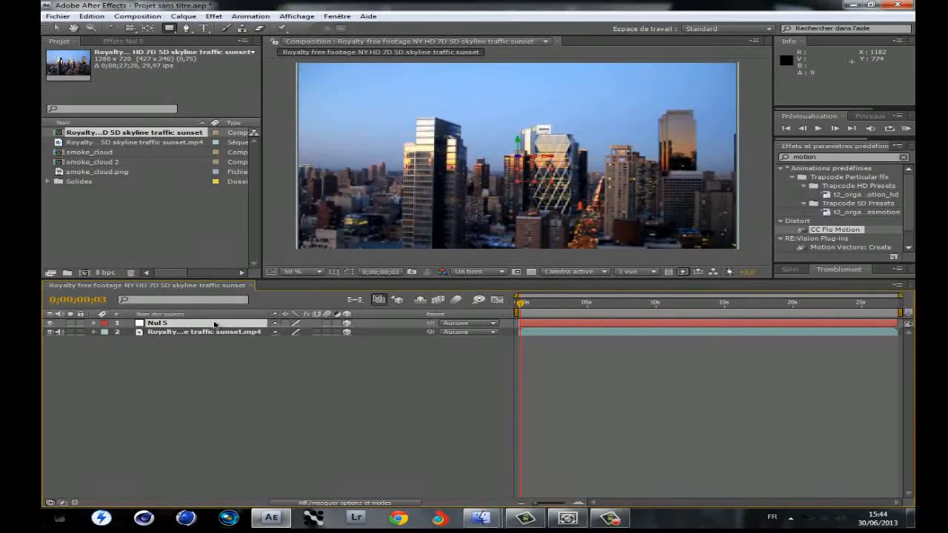
Set a Position keyframe for the null at 0;00;00;00.
{"action": "key", "text": "p"}
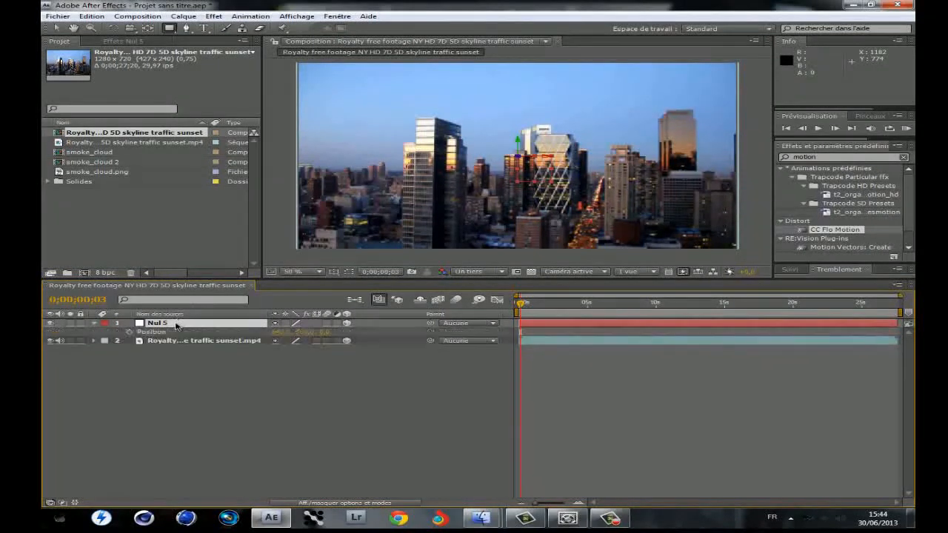
{"action": "left_click_drag", "start_coordinate": [523, 306], "coordinate": [516, 303]}
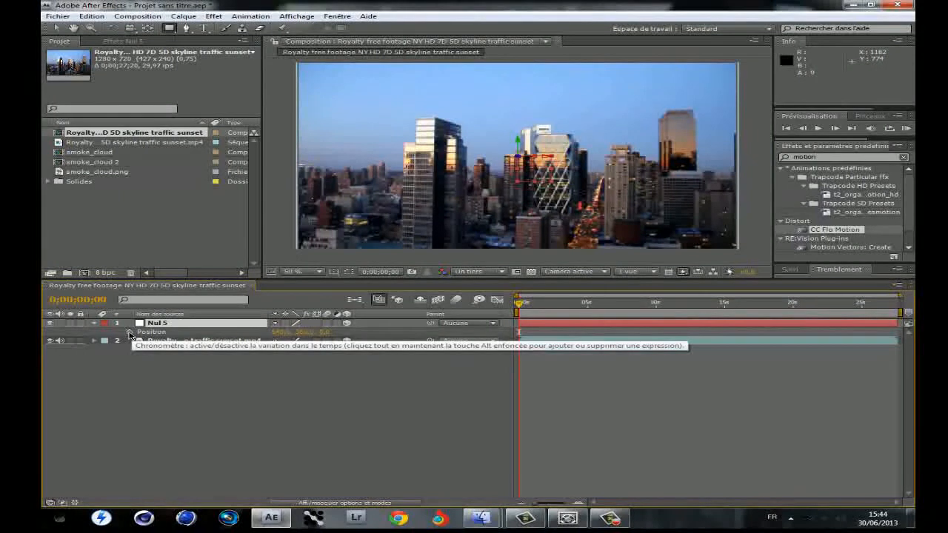
{"action": "left_click", "coordinate": [130, 333]}
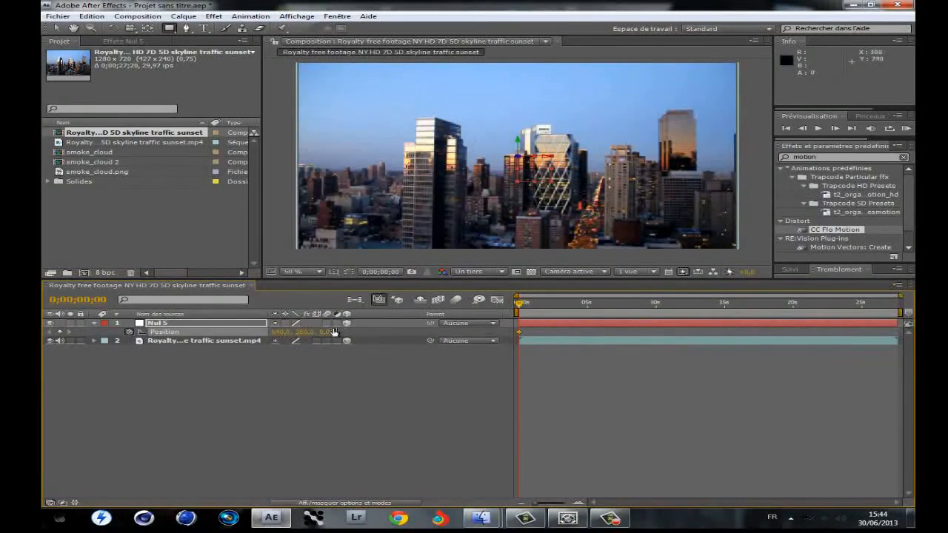
Bring the null forward and off the right side of the frame, to a position of about 938, 360, -1035.
{"action": "left_click_drag", "start_coordinate": [345, 331], "coordinate": [45, 331]}
{"action": "left_click", "coordinate": [55, 27]}
{"action": "left_click_drag", "start_coordinate": [548, 159], "coordinate": [834, 171]}
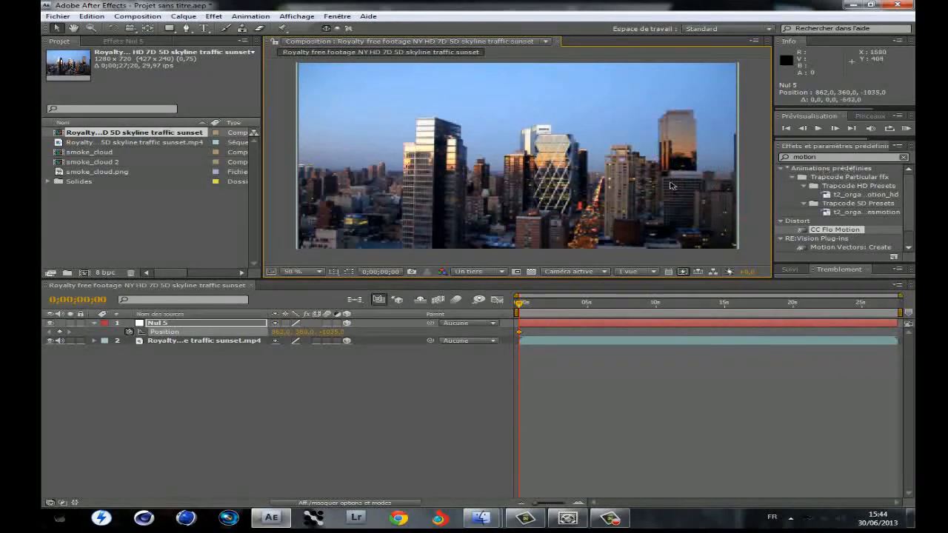
{"action": "scroll", "coordinate": [670, 182], "scroll_direction": "down", "scroll_amount": 2}
{"action": "left_click_drag", "start_coordinate": [705, 162], "coordinate": [719, 162]}
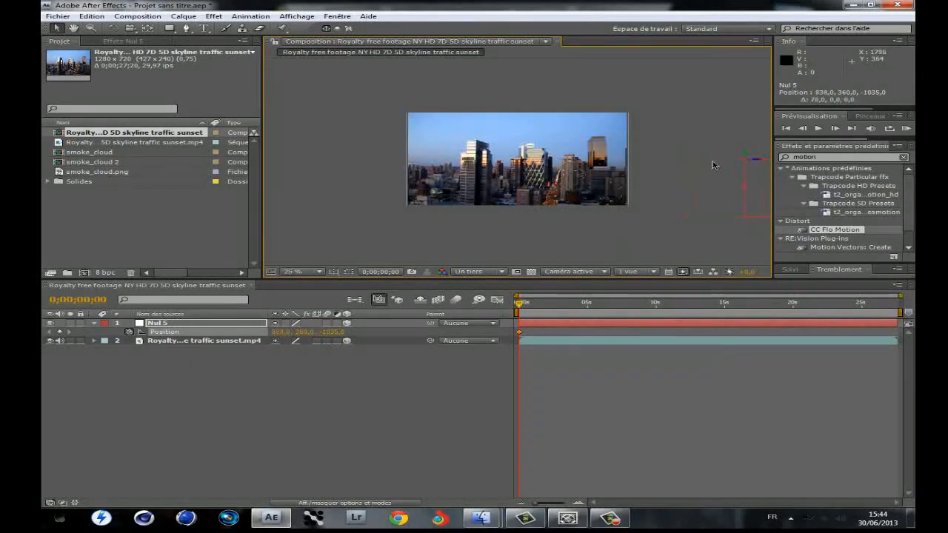
Add a Position keyframe holding the null in place at about 2 seconds.
{"action": "left_click_drag", "start_coordinate": [527, 303], "coordinate": [541, 303]}
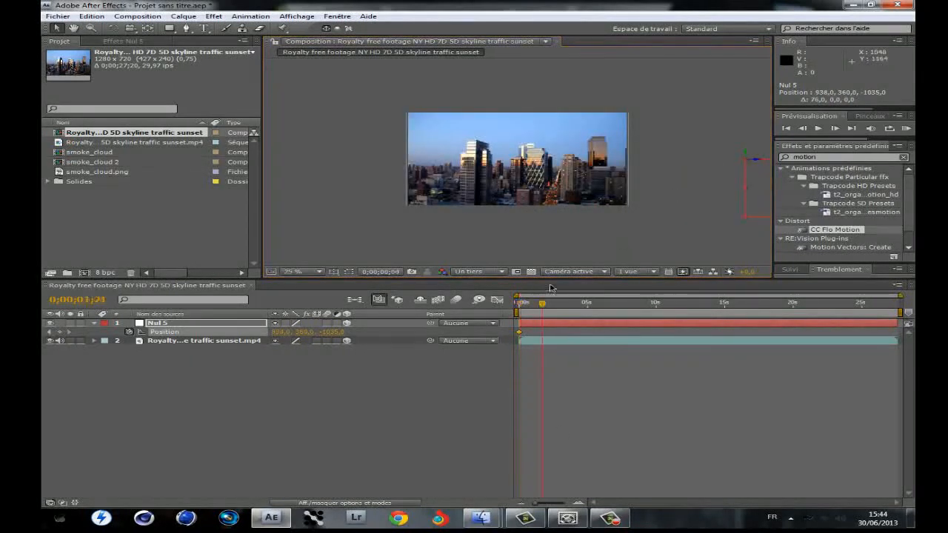
{"action": "left_click", "coordinate": [554, 504]}
{"action": "left_click_drag", "start_coordinate": [589, 305], "coordinate": [595, 305]}
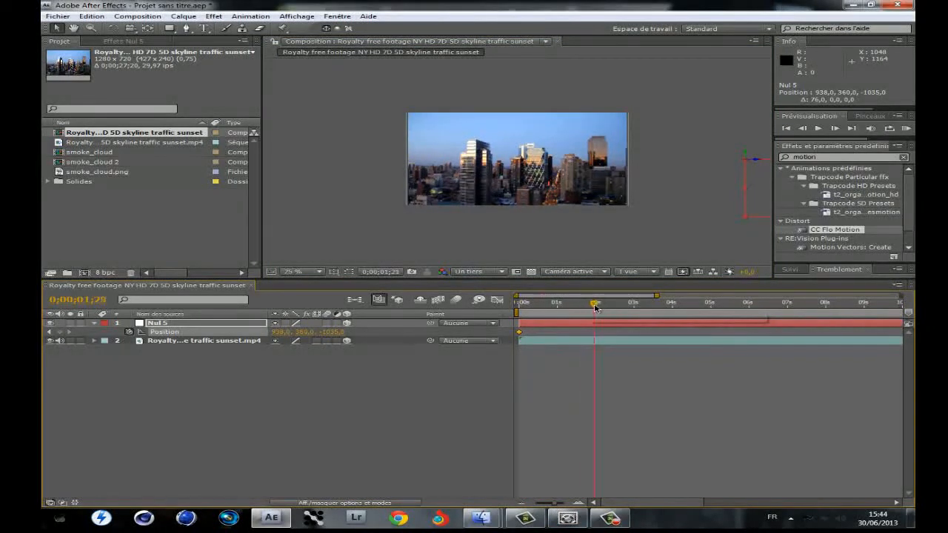
{"action": "left_click", "coordinate": [60, 332]}
At 0;00;05;29, move the null deep into the city to a position of about 330, 360, 2085.
{"action": "left_click_drag", "start_coordinate": [594, 304], "coordinate": [758, 304]}
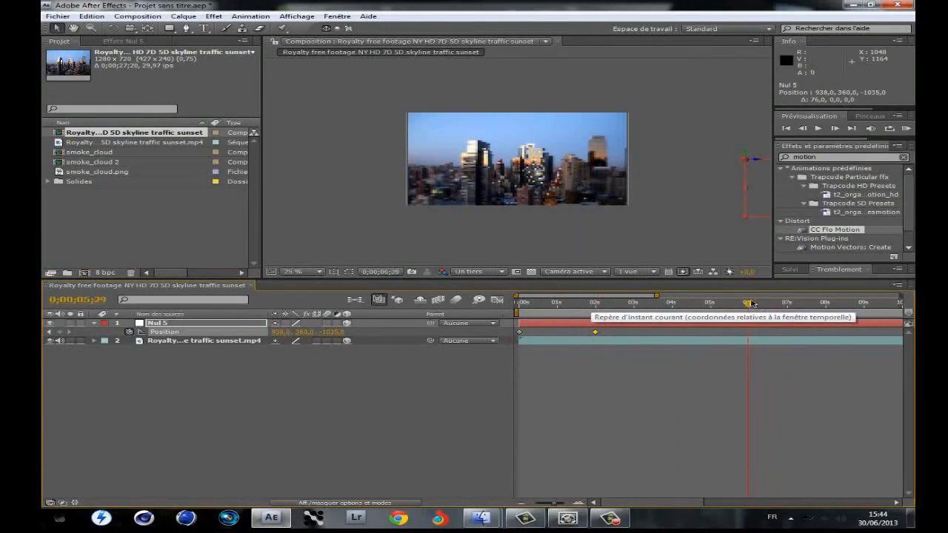
{"action": "left_click_drag", "start_coordinate": [761, 160], "coordinate": [697, 166]}
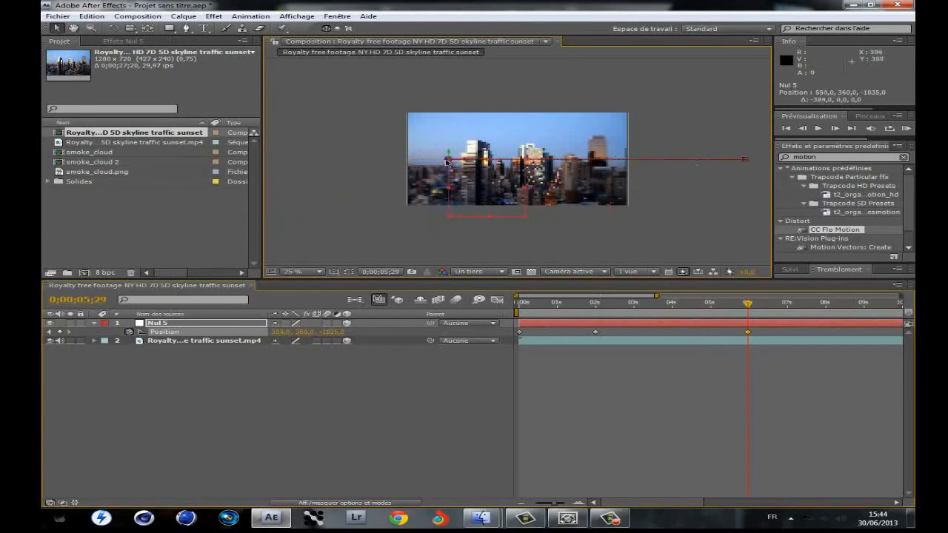
{"action": "left_click_drag", "start_coordinate": [447, 161], "coordinate": [759, 164]}
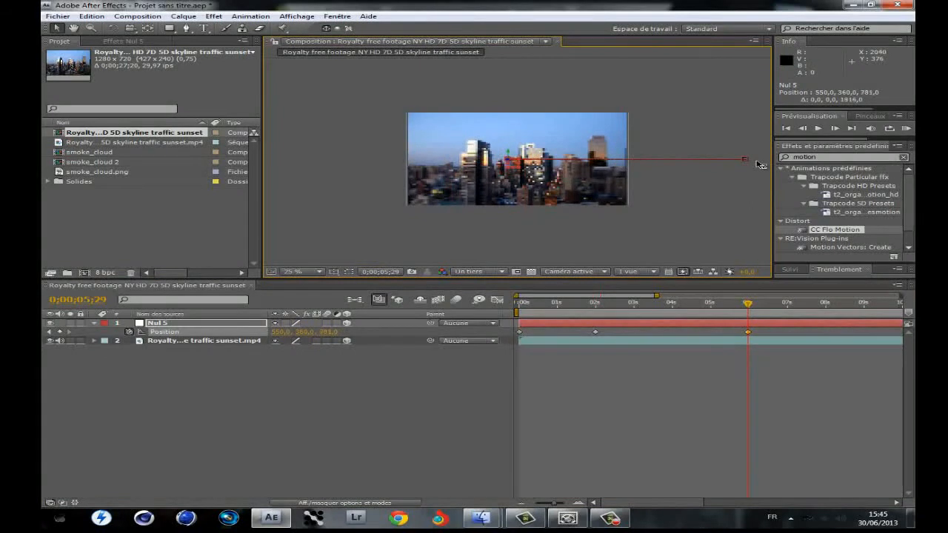
{"action": "scroll", "coordinate": [526, 163], "scroll_direction": "up", "scroll_amount": 2}
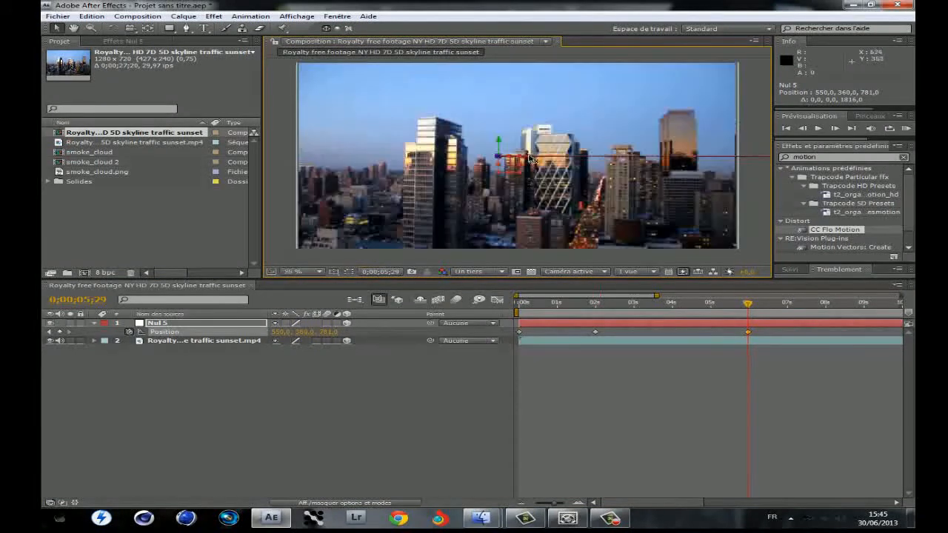
{"action": "left_click_drag", "start_coordinate": [526, 161], "coordinate": [852, 160]}
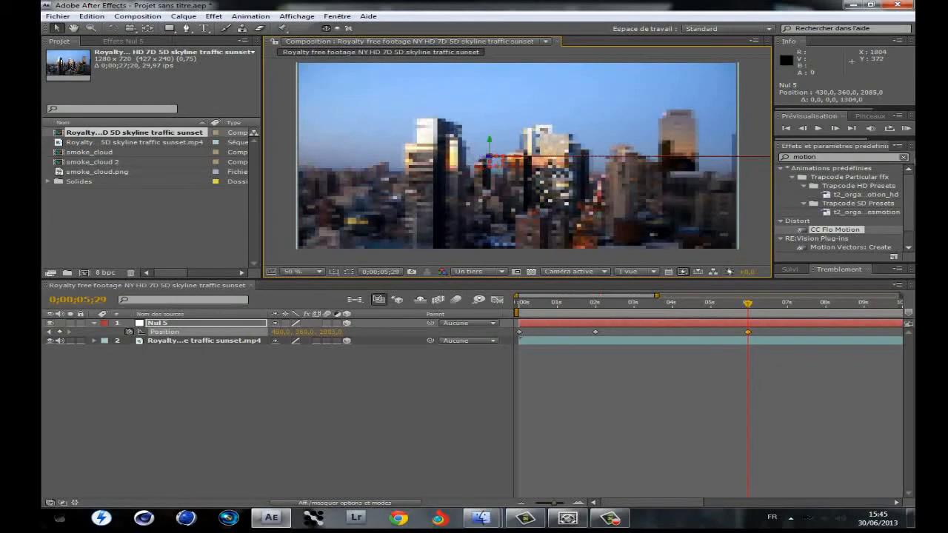
{"action": "left_click_drag", "start_coordinate": [577, 158], "coordinate": [577, 158]}
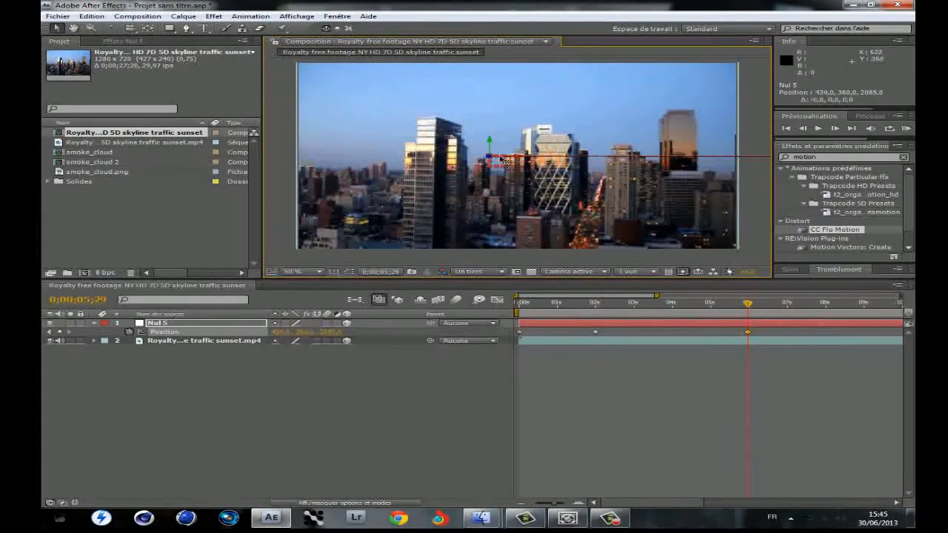
{"action": "left_click_drag", "start_coordinate": [501, 160], "coordinate": [482, 160]}
Bend the null's motion path upward after the 2-second keyframe and scrub the current time to 0;00;03;01.
{"action": "key", "text": "space"}
{"action": "left_click_drag", "start_coordinate": [631, 177], "coordinate": [621, 187]}
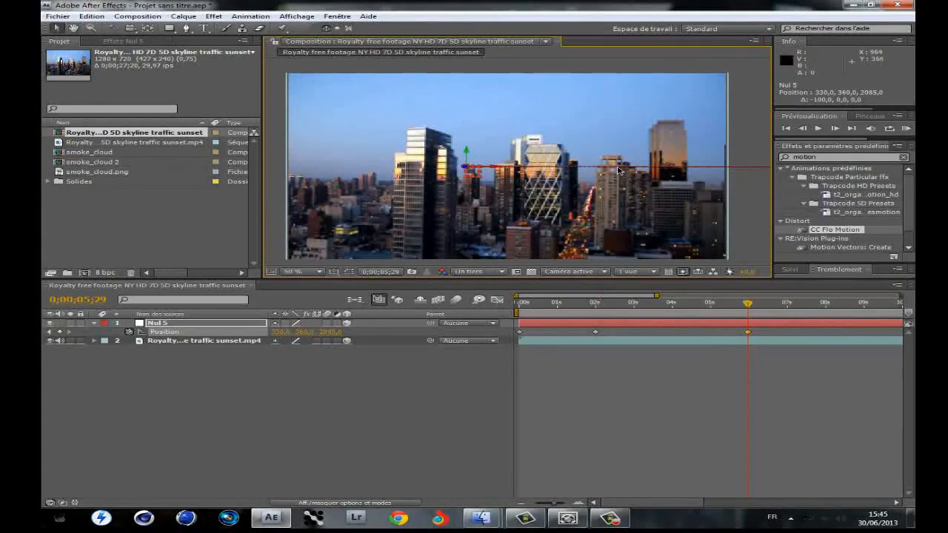
{"action": "left_click_drag", "start_coordinate": [618, 169], "coordinate": [850, 108]}
{"action": "left_click_drag", "start_coordinate": [914, 101], "coordinate": [914, 98]}
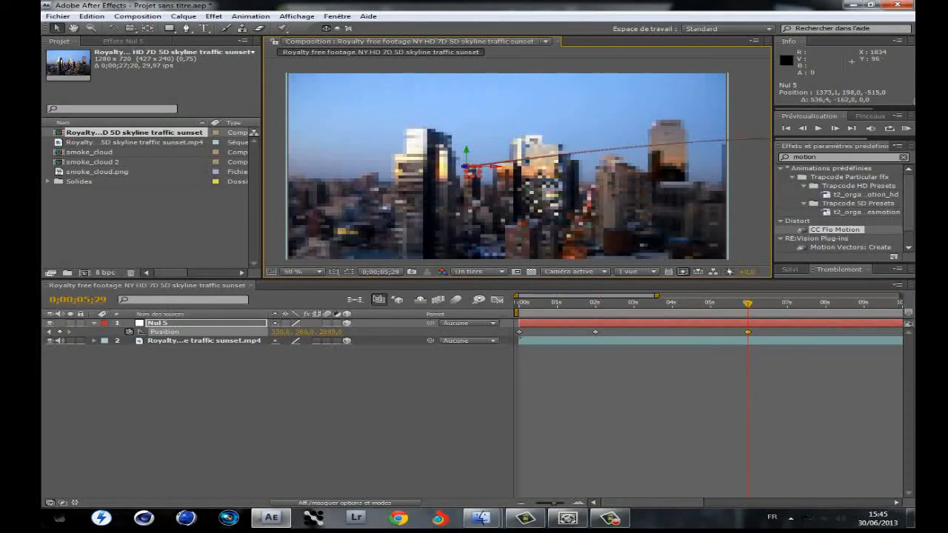
{"action": "left_click", "coordinate": [662, 304]}
{"action": "left_click_drag", "start_coordinate": [590, 308], "coordinate": [634, 304]}
{"action": "left_click", "coordinate": [730, 235]}
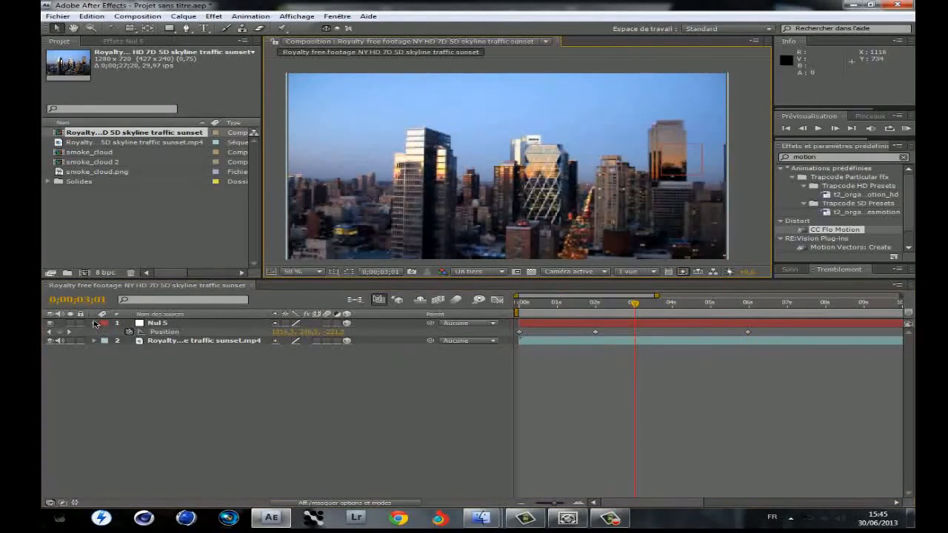
Add a Point light with 115% intensity and compare the scene with the light hidden and shown.
{"action": "left_click", "coordinate": [95, 324]}
{"action": "right_click", "coordinate": [198, 369]}
{"action": "mouse_move", "coordinate": [230, 374]}
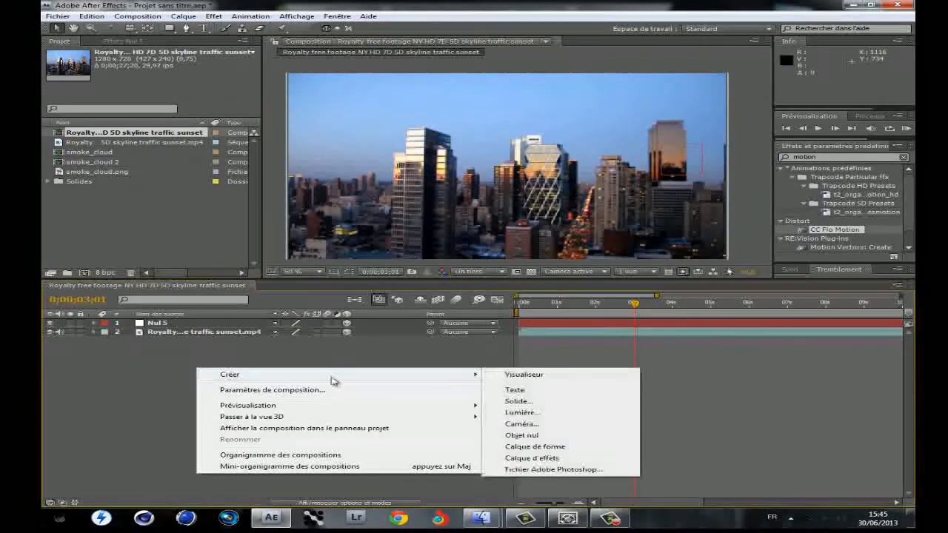
{"action": "left_click", "coordinate": [519, 412]}
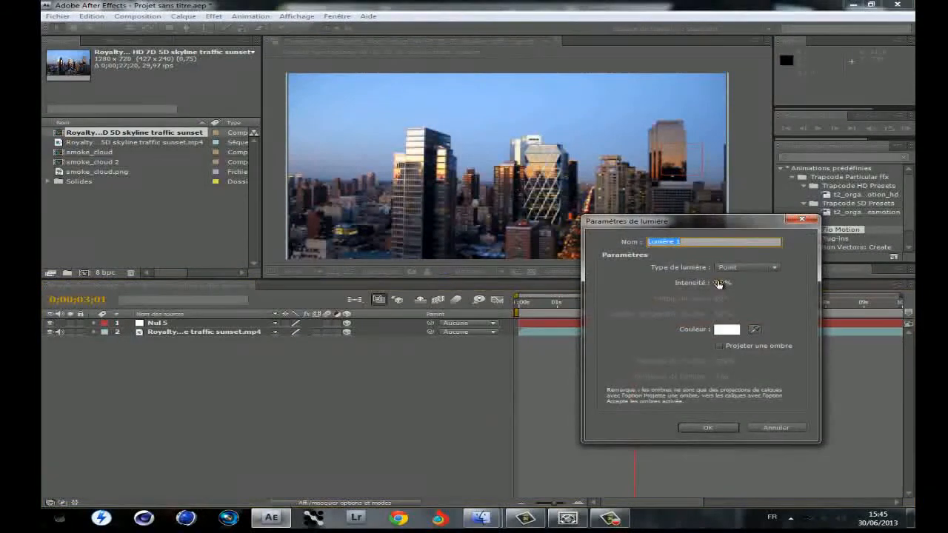
{"action": "left_click_drag", "start_coordinate": [720, 284], "coordinate": [734, 284]}
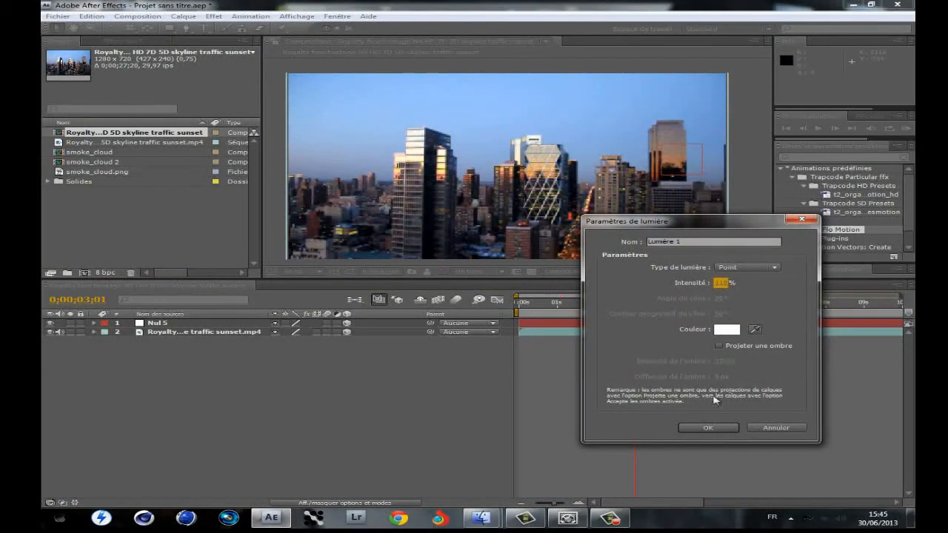
{"action": "left_click", "coordinate": [748, 268]}
{"action": "left_click", "coordinate": [755, 299]}
{"action": "left_click", "coordinate": [708, 428]}
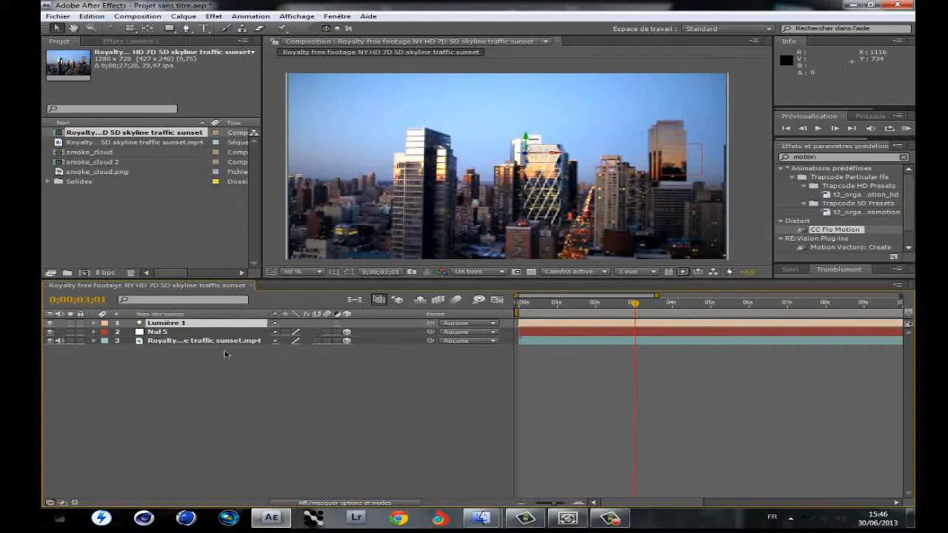
{"action": "left_click", "coordinate": [50, 323]}
{"action": "left_click", "coordinate": [49, 324]}
Turn off Accepts Lights (Utilise les lumières) in the skyline footage layer's material options.
{"action": "left_click", "coordinate": [177, 341]}
{"action": "left_click", "coordinate": [94, 341]}
{"action": "left_click", "coordinate": [110, 361]}
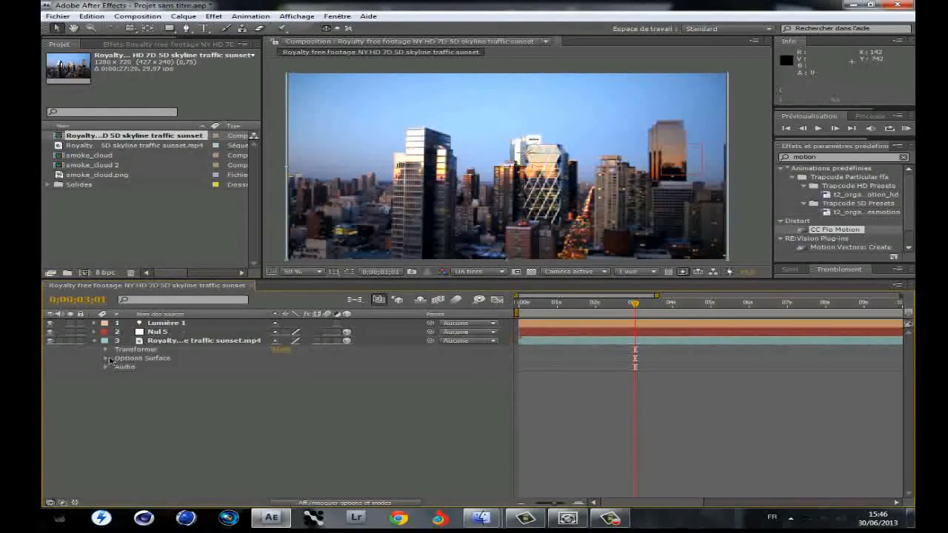
{"action": "left_click", "coordinate": [108, 359]}
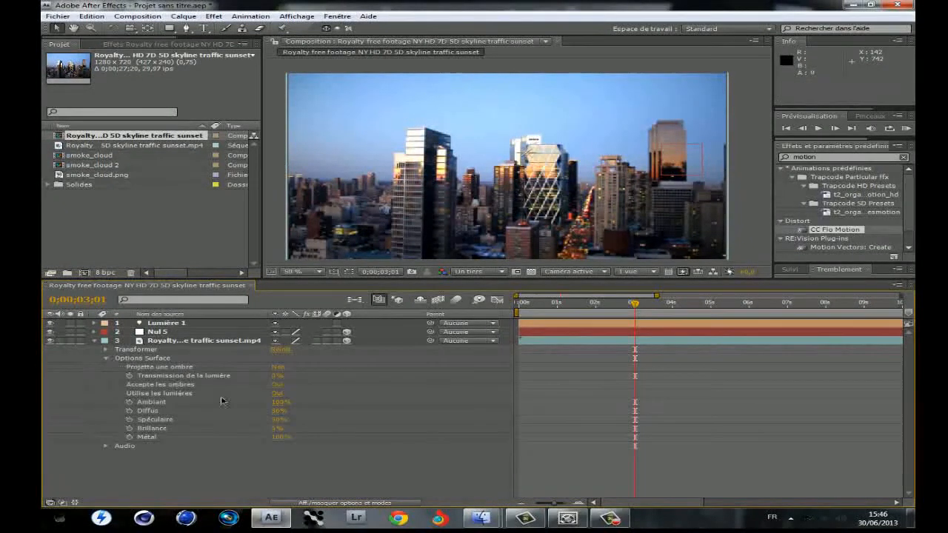
{"action": "left_click", "coordinate": [278, 395]}
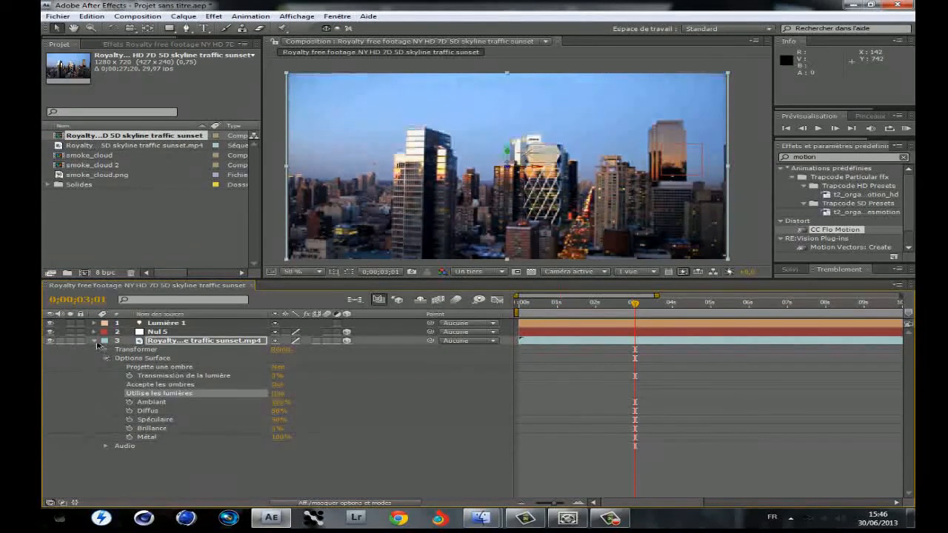
{"action": "left_click", "coordinate": [94, 341]}
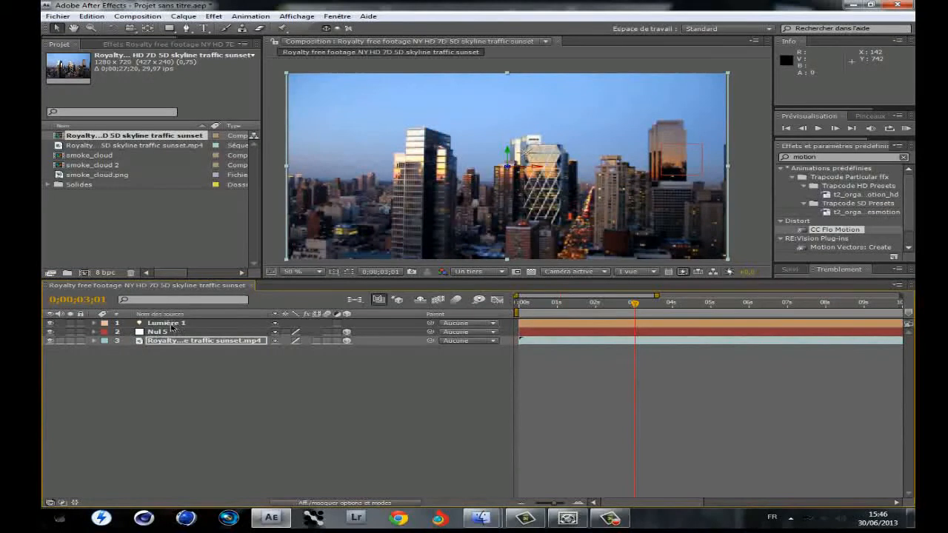
Reveal the Position properties of the light and Nul 5, and return the current time to 0;00;00;00.
{"action": "left_click", "coordinate": [170, 325]}
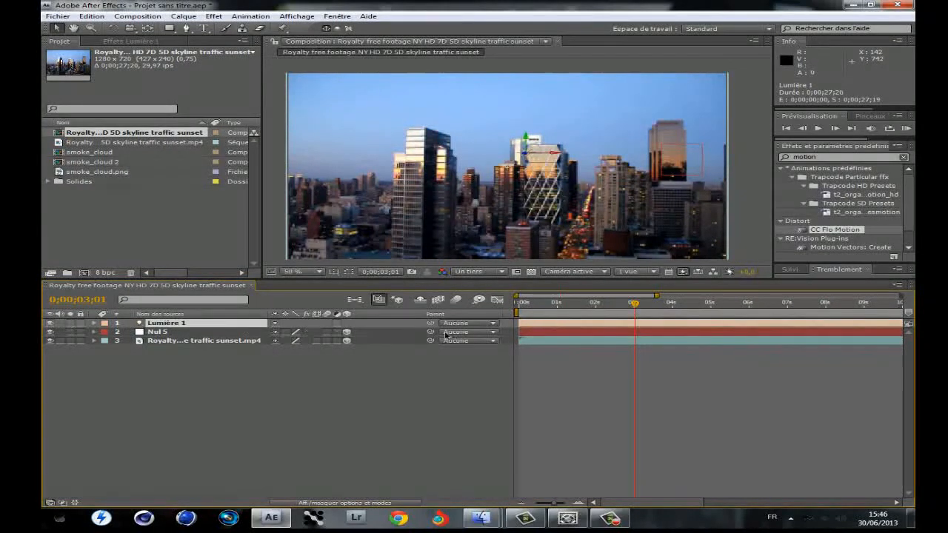
{"action": "key", "text": "p"}
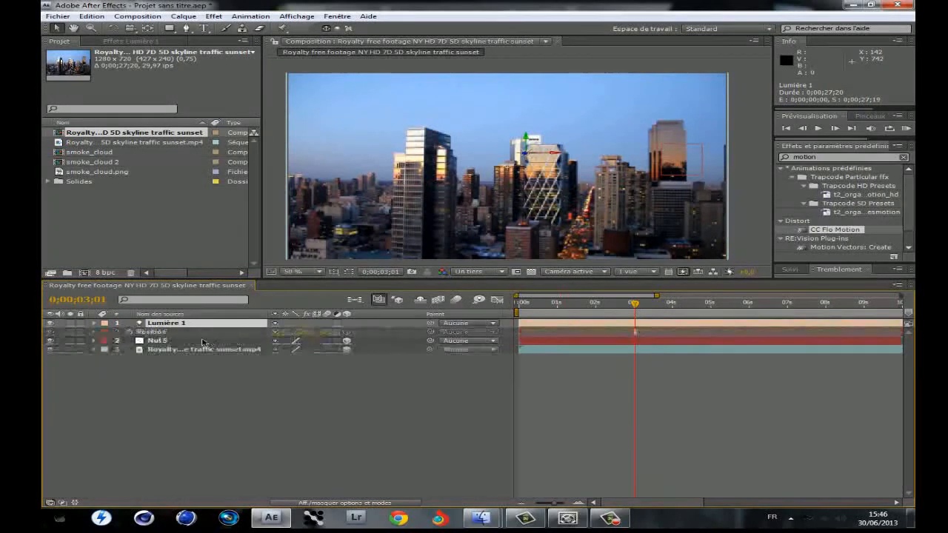
{"action": "left_click", "coordinate": [161, 343]}
{"action": "key", "text": "p"}
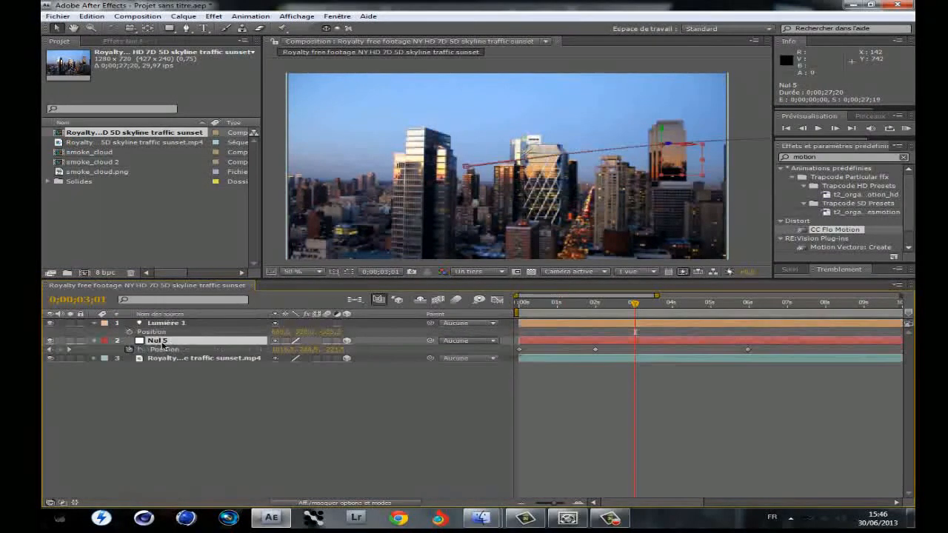
{"action": "left_click", "coordinate": [523, 304]}
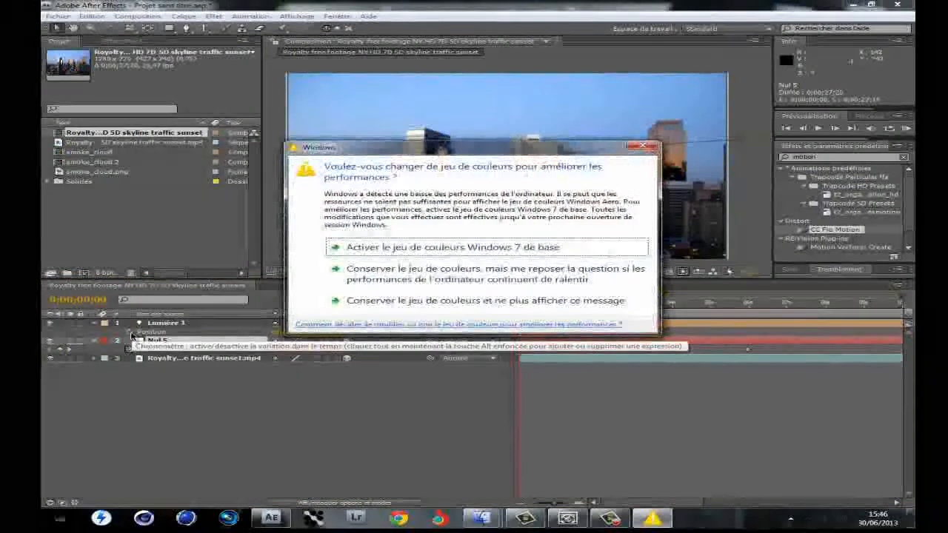
{"action": "left_click", "coordinate": [370, 301]}
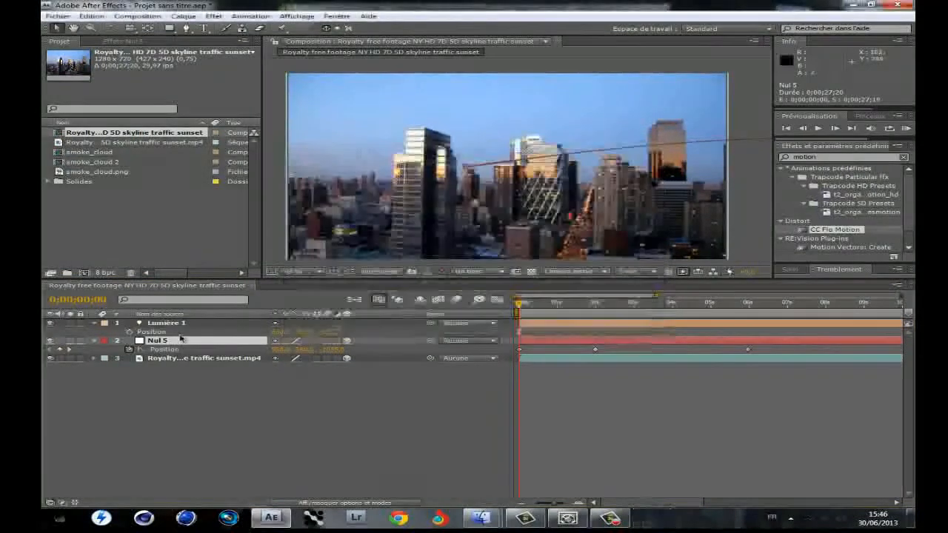
Link the light's Position to Nul 5's Position with an expression and scrub to 0;00;04;00 to check the motion.
{"action": "left_click", "coordinate": [130, 332], "text": "alt"}
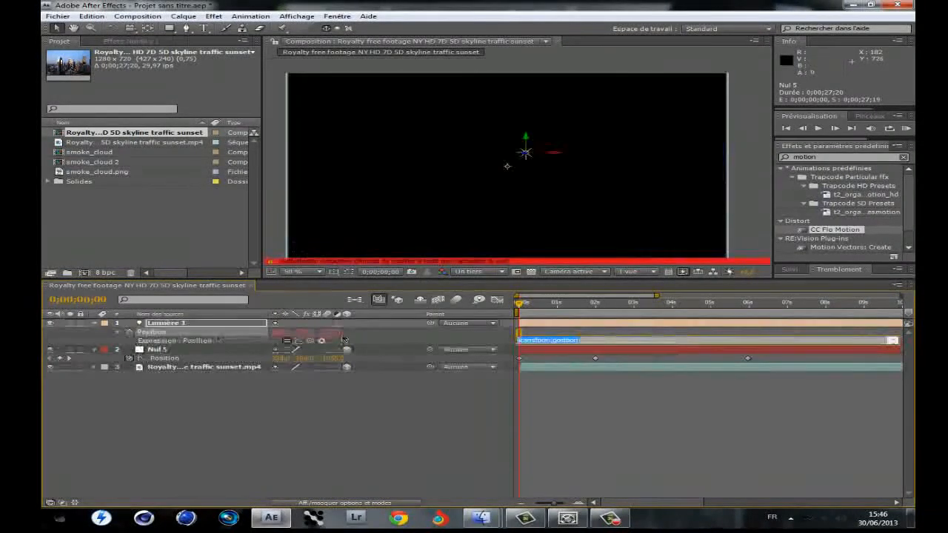
{"action": "left_click_drag", "start_coordinate": [311, 343], "coordinate": [161, 367]}
{"action": "left_click_drag", "start_coordinate": [172, 360], "coordinate": [169, 363]}
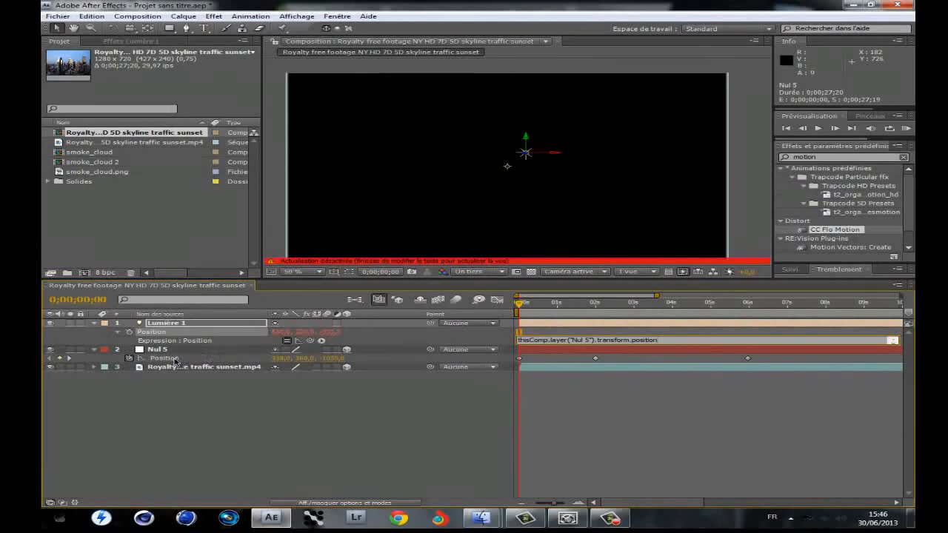
{"action": "left_click", "coordinate": [589, 378]}
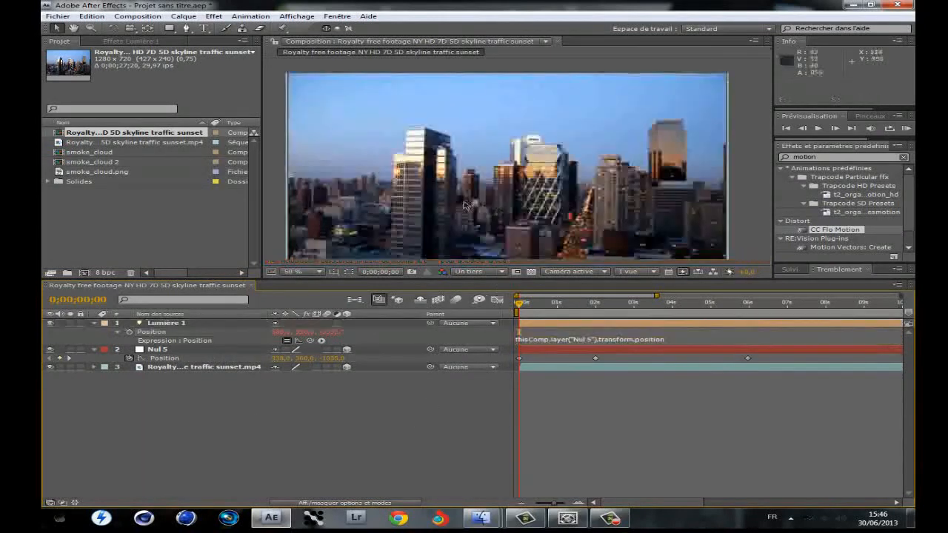
{"action": "left_click_drag", "start_coordinate": [520, 306], "coordinate": [643, 305]}
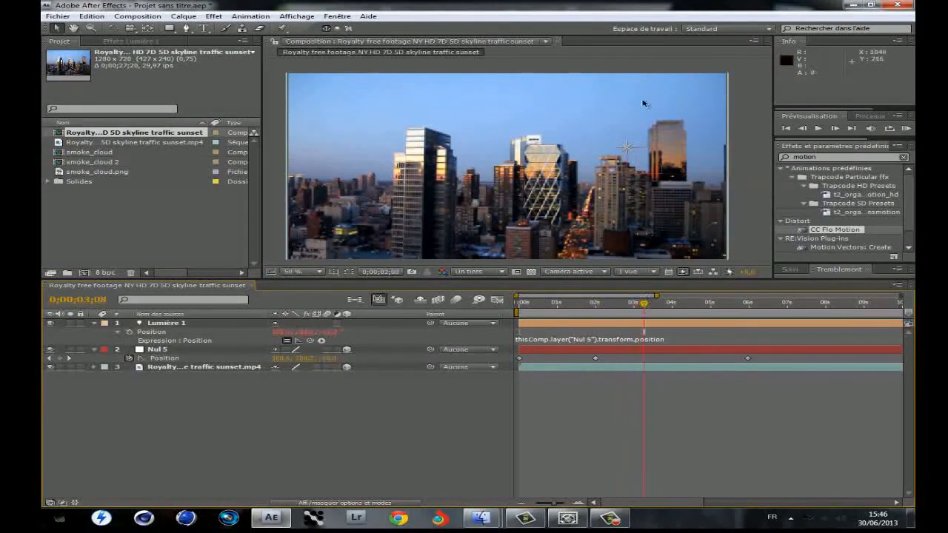
{"action": "left_click", "coordinate": [176, 324]}
{"action": "left_click_drag", "start_coordinate": [644, 306], "coordinate": [685, 306]}
{"action": "left_click", "coordinate": [249, 410]}
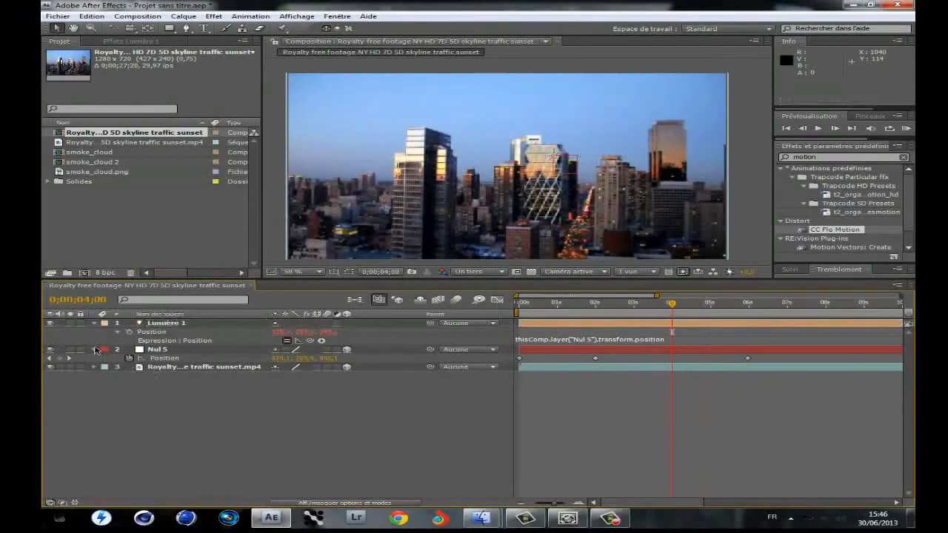
Create a black solid named particules at the composition's size.
{"action": "left_click", "coordinate": [94, 349]}
{"action": "right_click", "coordinate": [255, 426]}
{"action": "left_click", "coordinate": [178, 409]}
{"action": "right_click", "coordinate": [183, 397]}
{"action": "mouse_move", "coordinate": [215, 400]}
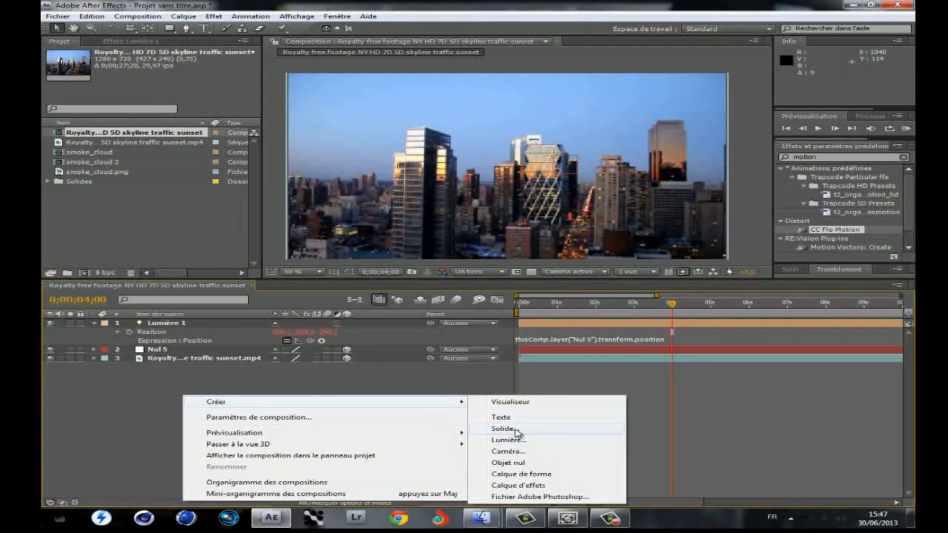
{"action": "left_click", "coordinate": [504, 429]}
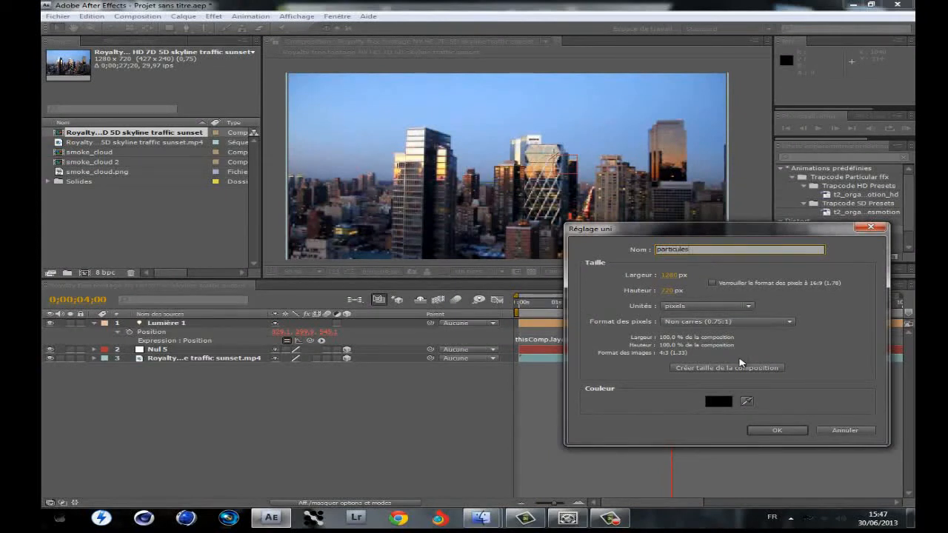
{"action": "left_click", "coordinate": [770, 431]}
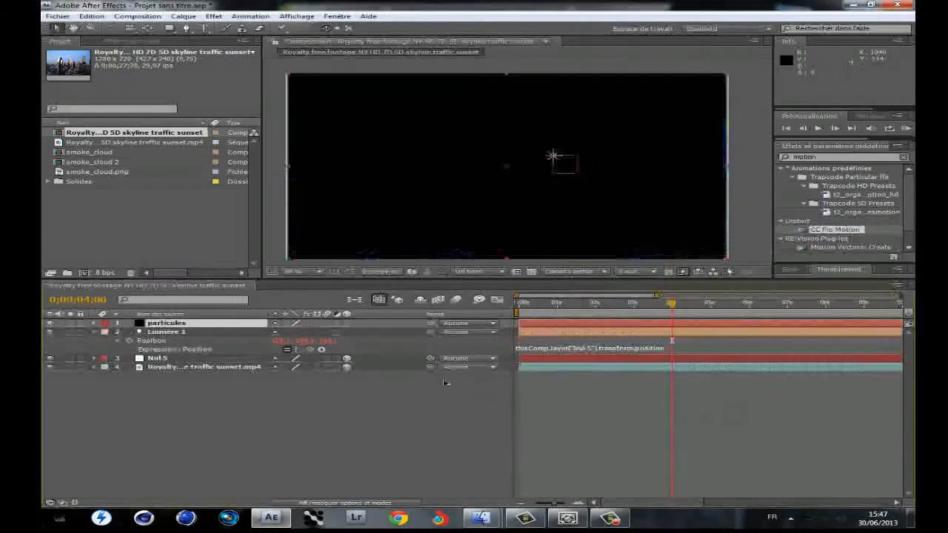
Apply the Trapcode Particular effect to the particules solid and scrub to 0;00;02;16 to preview it.
{"action": "left_click", "coordinate": [213, 15]}
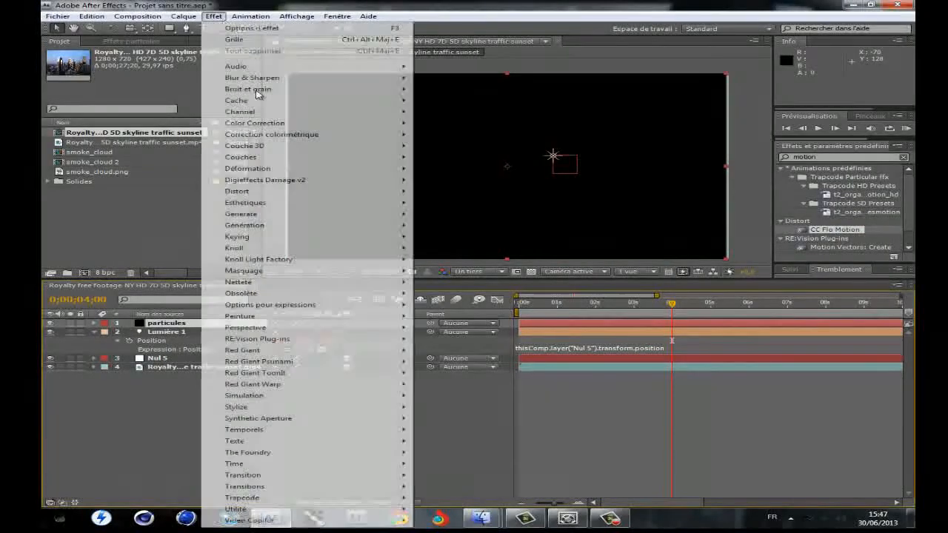
{"action": "mouse_move", "coordinate": [328, 505]}
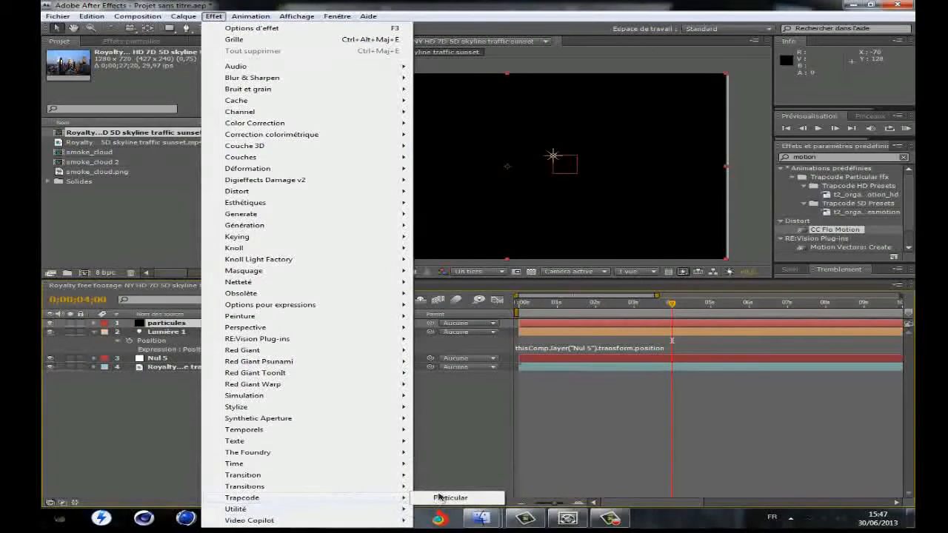
{"action": "left_click", "coordinate": [436, 499]}
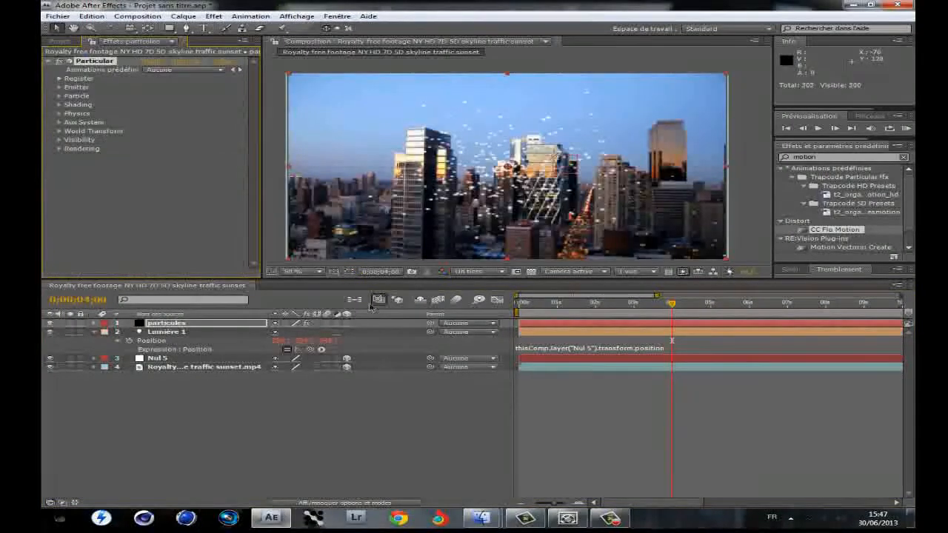
{"action": "left_click_drag", "start_coordinate": [550, 304], "coordinate": [616, 307]}
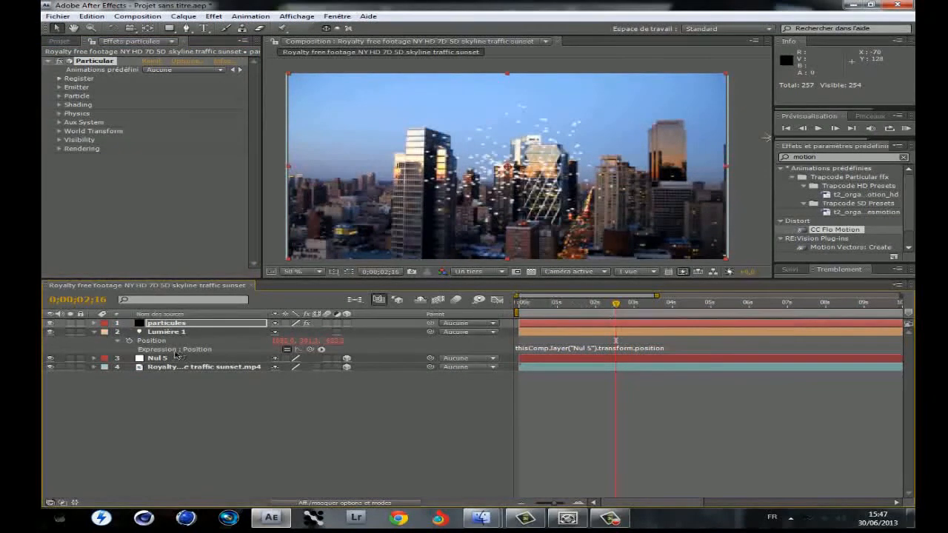
Set Particular's Emitter Type to Light(s).
{"action": "left_click", "coordinate": [94, 333]}
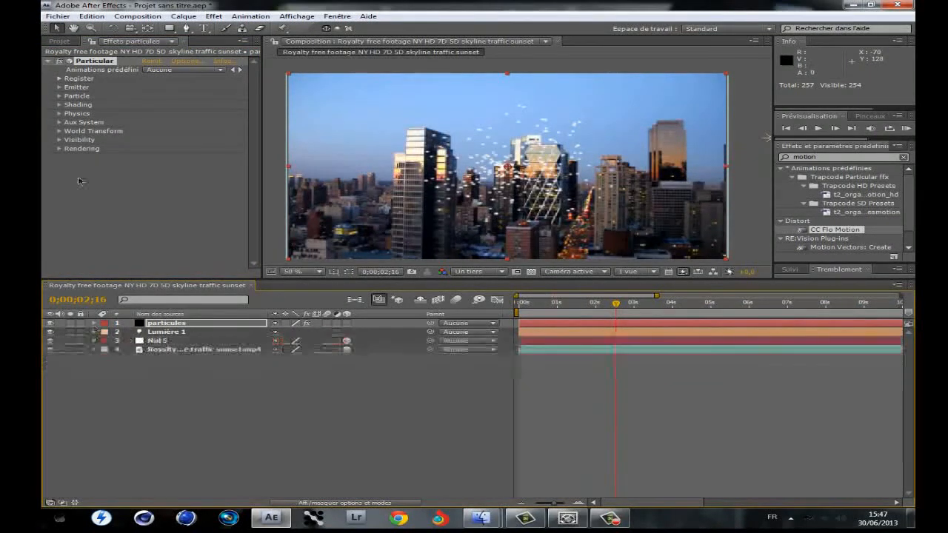
{"action": "left_click", "coordinate": [59, 86]}
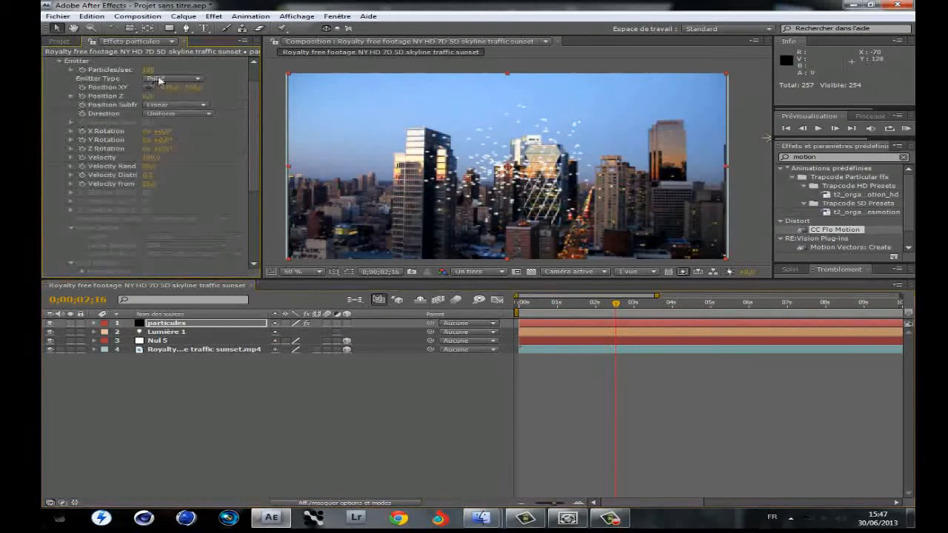
{"action": "left_click", "coordinate": [154, 80]}
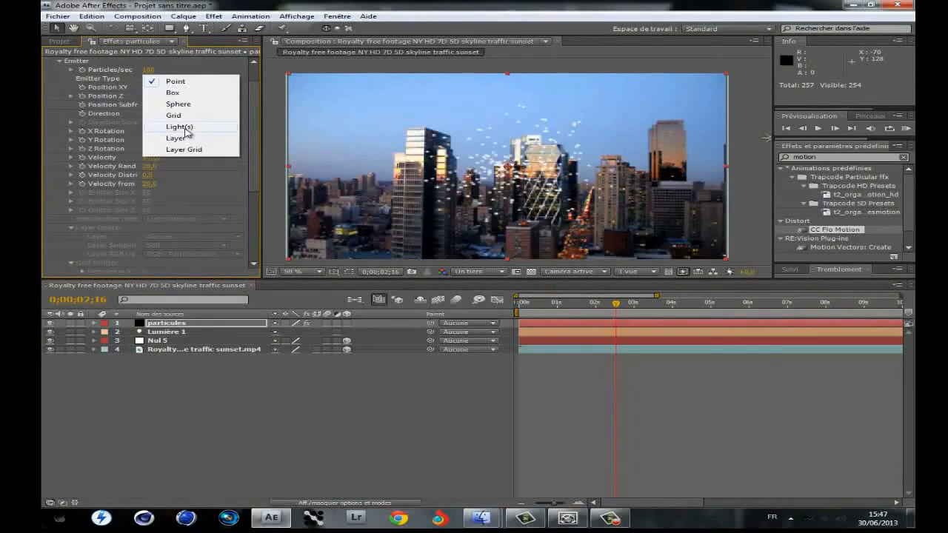
{"action": "left_click", "coordinate": [185, 129]}
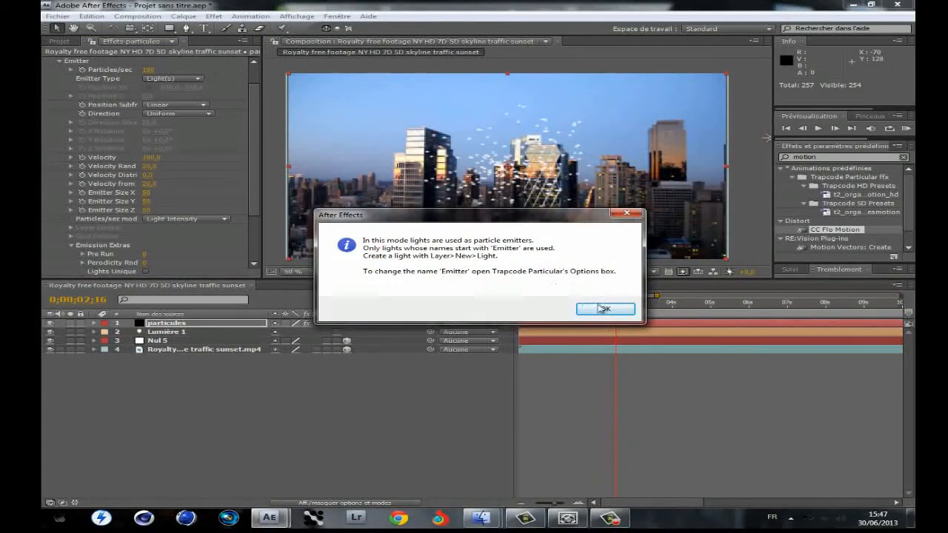
{"action": "left_click", "coordinate": [603, 307]}
Rename the Lumière 1 layer as Emitter and scrub to 0;00;04;18 to check the particles.
{"action": "left_click", "coordinate": [167, 332]}
{"action": "right_click", "coordinate": [172, 334]}
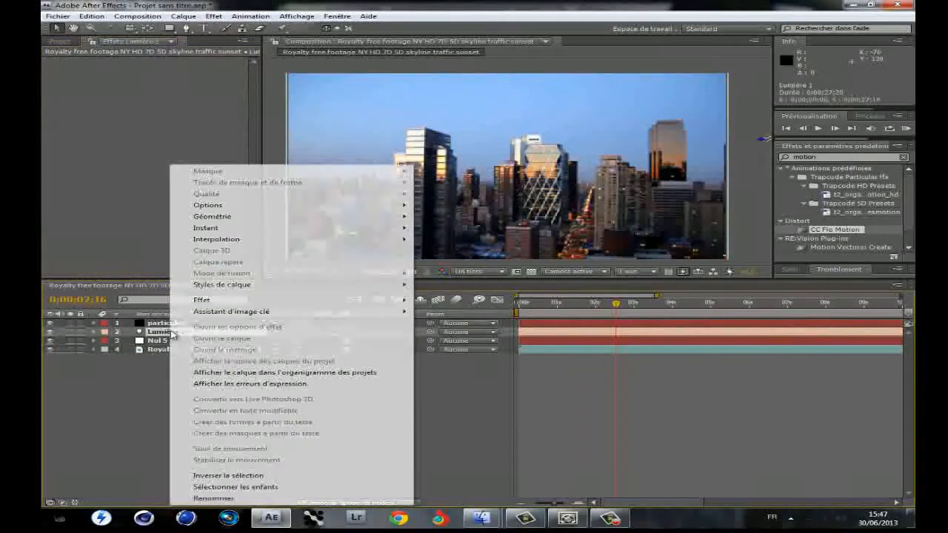
{"action": "left_click", "coordinate": [210, 500]}
{"action": "type", "text": "E"}
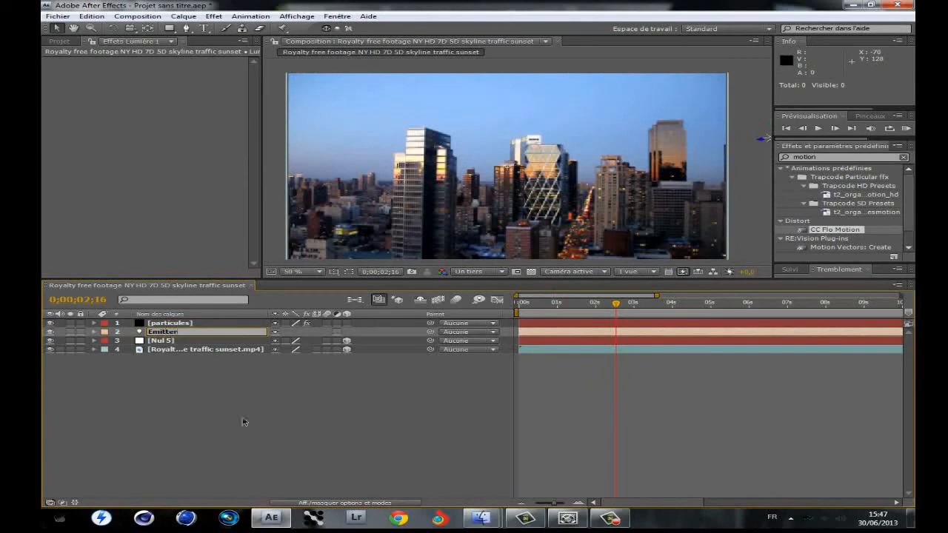
{"action": "type", "text": "mitter"}
{"action": "key", "text": "Return"}
{"action": "left_click_drag", "start_coordinate": [617, 304], "coordinate": [695, 305]}
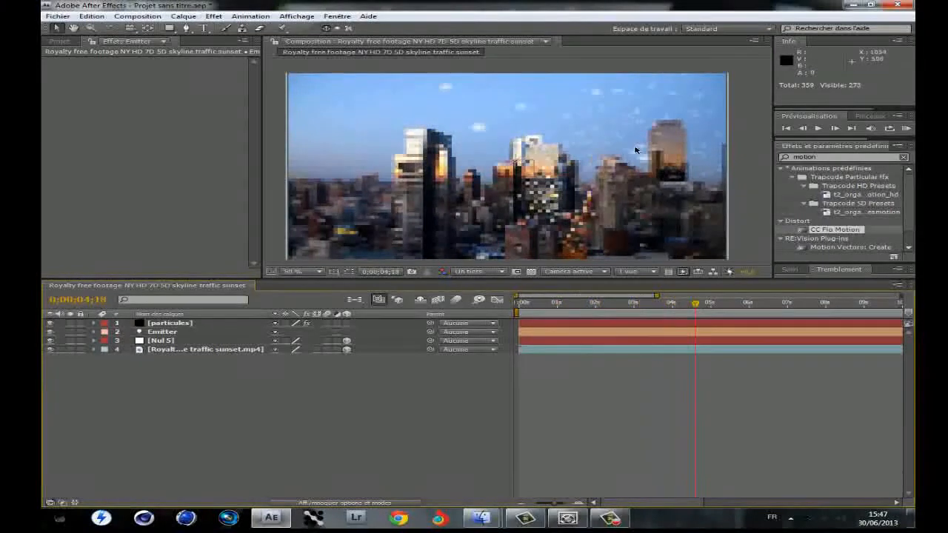
At 0;00;04;03, set the particules layer's emitter Velocity to 20.
{"action": "left_click", "coordinate": [585, 322]}
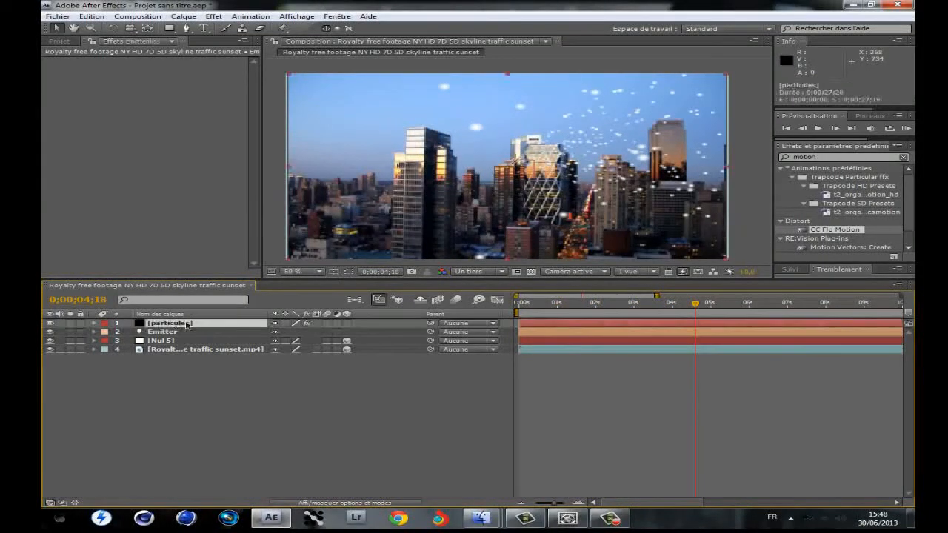
{"action": "left_click_drag", "start_coordinate": [646, 308], "coordinate": [676, 306]}
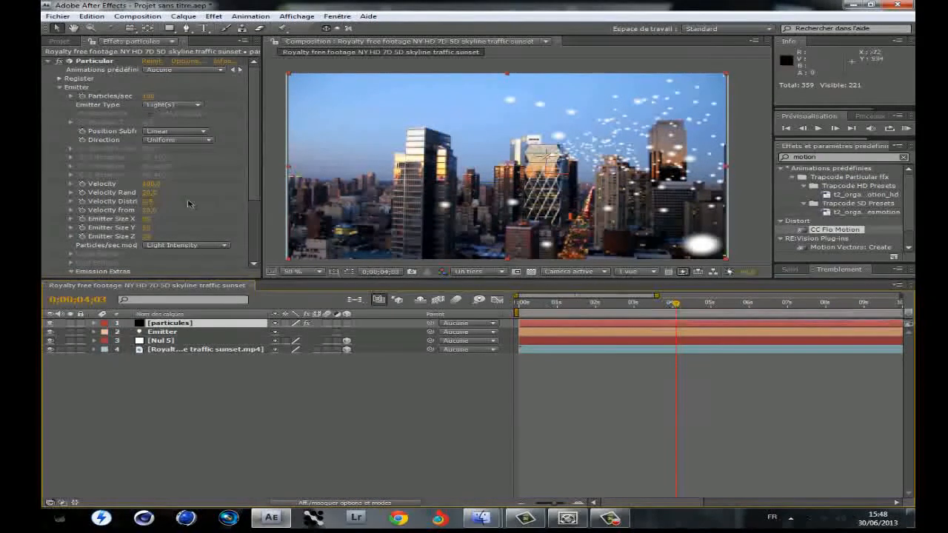
{"action": "left_click", "coordinate": [150, 185]}
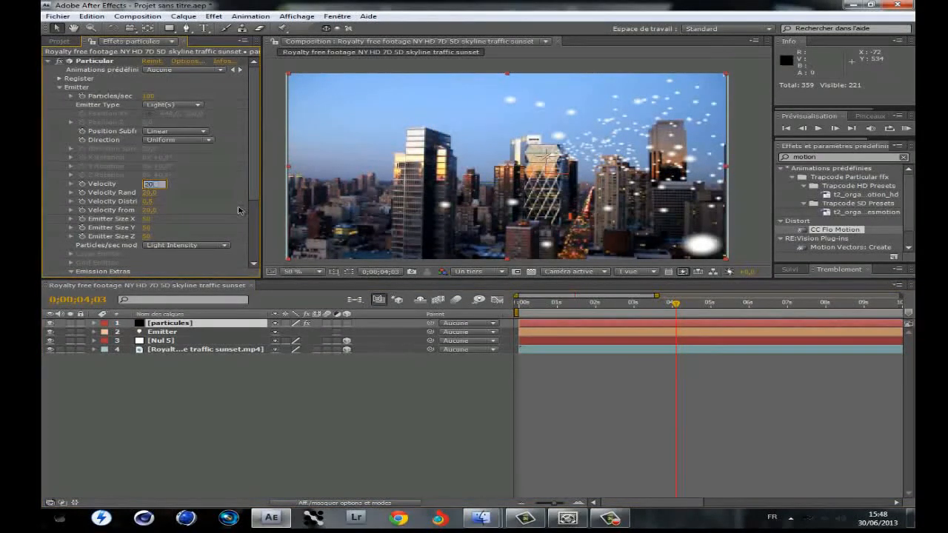
{"action": "type", "text": "20"}
{"action": "key", "text": "Return"}
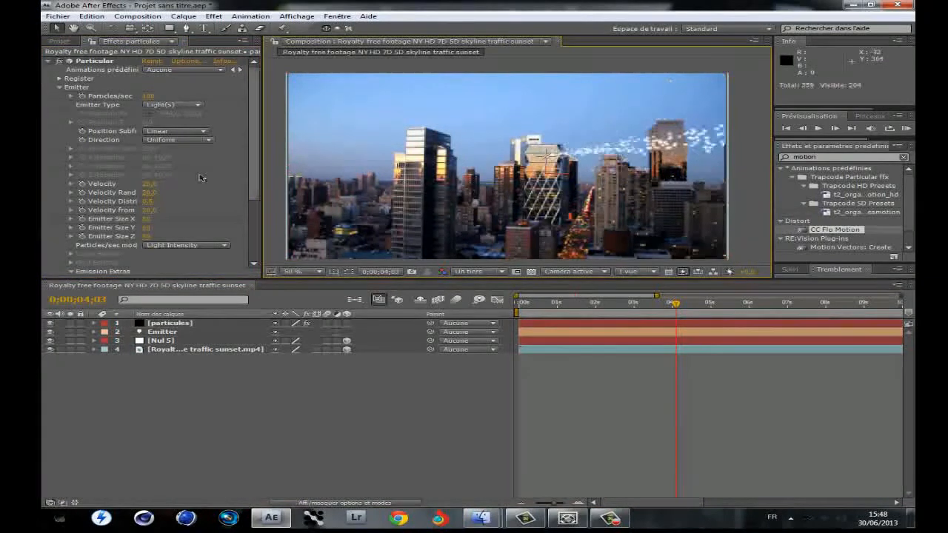
Set Particular's Velocity Random, Velocity Distribution and Velocity from Motion to 0.
{"action": "left_click", "coordinate": [150, 194]}
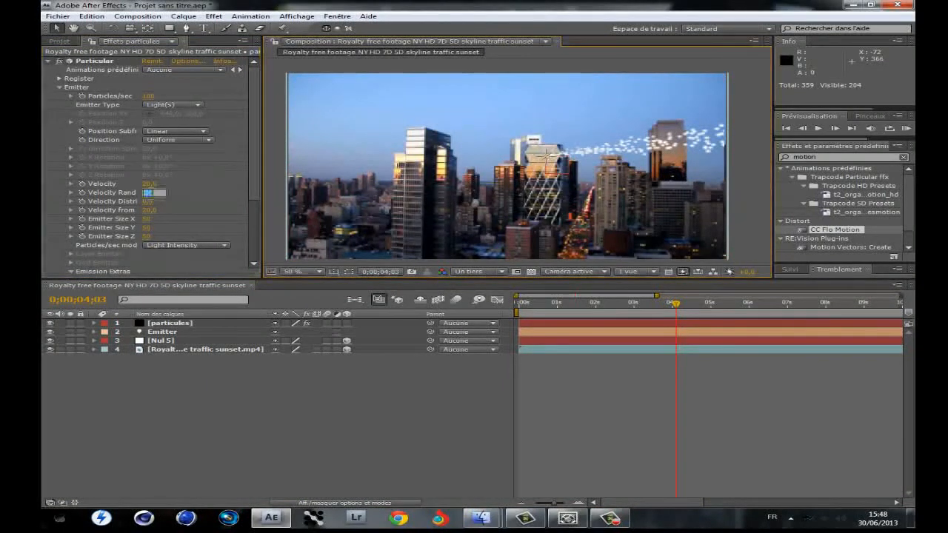
{"action": "type", "text": "0"}
{"action": "left_click", "coordinate": [149, 202]}
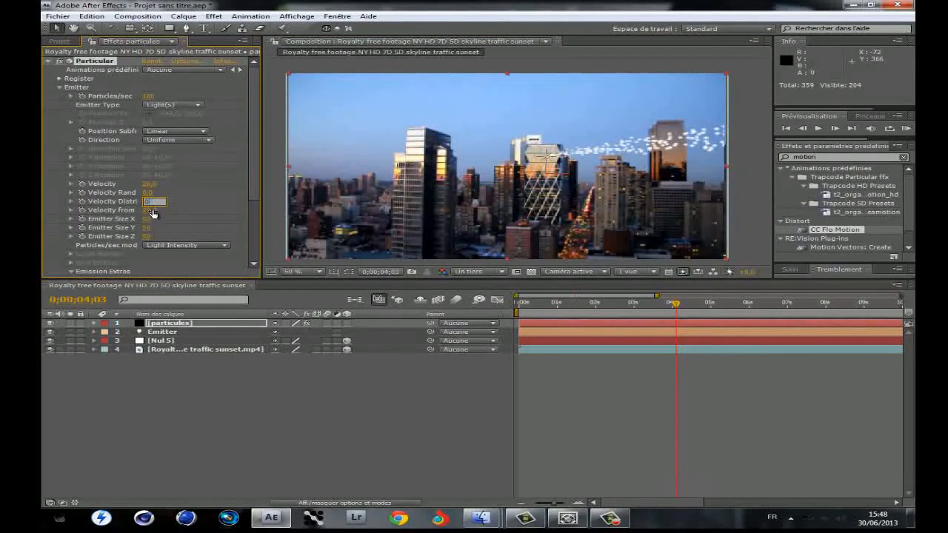
{"action": "left_click", "coordinate": [151, 211]}
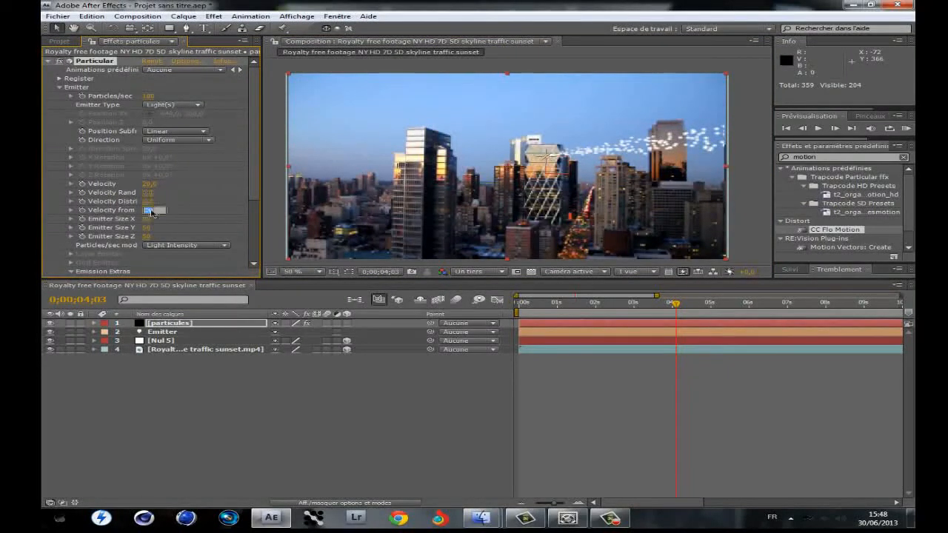
{"action": "left_click", "coordinate": [272, 203]}
At 0;00;05;26, set the emitter's Particles/sec to 150.
{"action": "left_click_drag", "start_coordinate": [677, 304], "coordinate": [748, 294]}
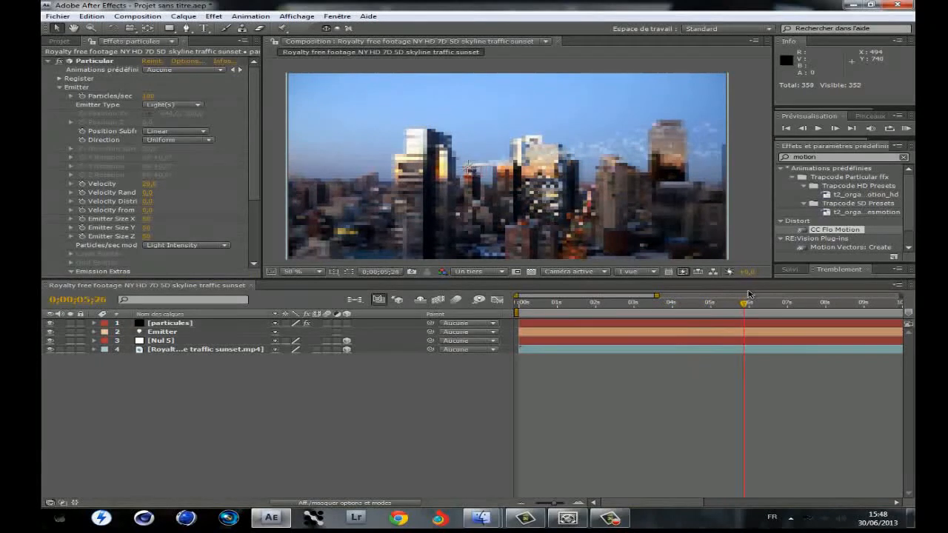
{"action": "mouse_move", "coordinate": [149, 96]}
{"action": "left_mouse_down"}
{"action": "mouse_move", "coordinate": [170, 96]}
{"action": "mouse_move", "coordinate": [152, 96]}
{"action": "left_mouse_up"}
{"action": "left_click", "coordinate": [153, 96]}
{"action": "type", "text": "150"}
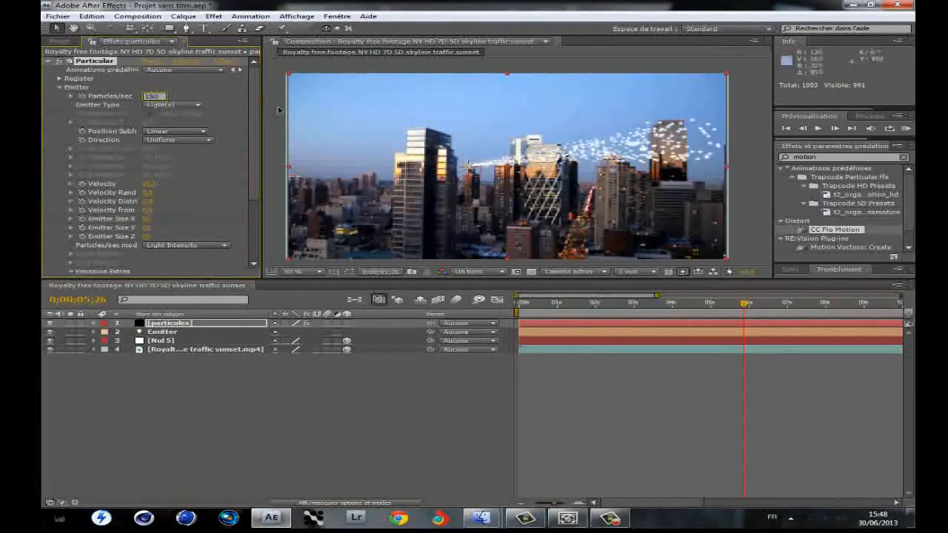
{"action": "left_click", "coordinate": [289, 110]}
In Particular's Particle settings, set Life to 7 seconds and check the trail at 0;00;06;02.
{"action": "scroll", "coordinate": [125, 204], "scroll_direction": "down", "scroll_amount": 1}
{"action": "scroll", "coordinate": [126, 203], "scroll_direction": "down", "scroll_amount": 3}
{"action": "left_click", "coordinate": [59, 220]}
{"action": "scroll", "coordinate": [60, 221], "scroll_direction": "down", "scroll_amount": 4}
{"action": "scroll", "coordinate": [60, 221], "scroll_direction": "up", "scroll_amount": 1}
{"action": "left_click", "coordinate": [148, 162]}
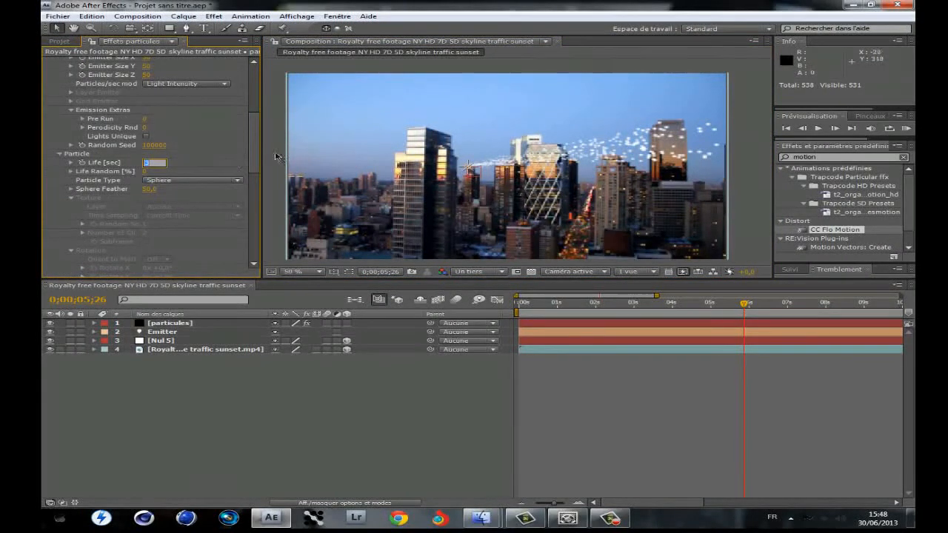
{"action": "type", "text": "7"}
{"action": "key", "text": "Return"}
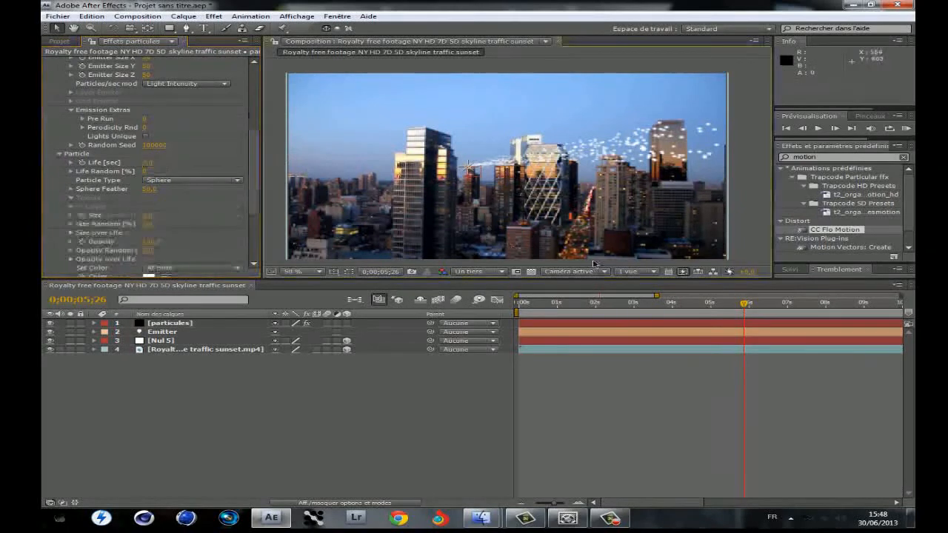
{"action": "mouse_move", "coordinate": [742, 308]}
{"action": "left_mouse_down"}
{"action": "mouse_move", "coordinate": [846, 299]}
{"action": "mouse_move", "coordinate": [751, 302]}
{"action": "left_mouse_up"}
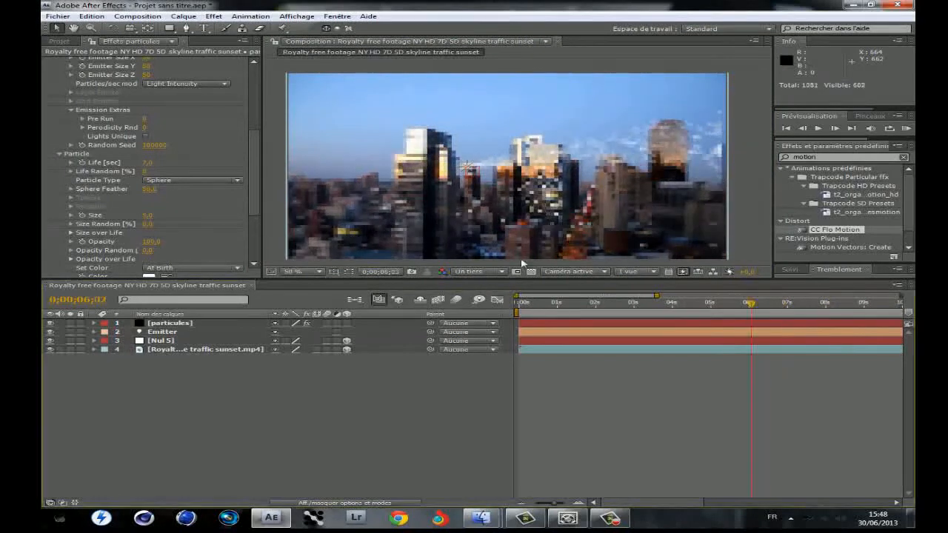
Set the particle Life to 6 seconds and, at 0;00;07;07, change the Particle Type to Sprite Colorize.
{"action": "left_click", "coordinate": [147, 163]}
{"action": "type", "text": "6"}
{"action": "key", "text": "Return"}
{"action": "left_click_drag", "start_coordinate": [753, 304], "coordinate": [797, 304]}
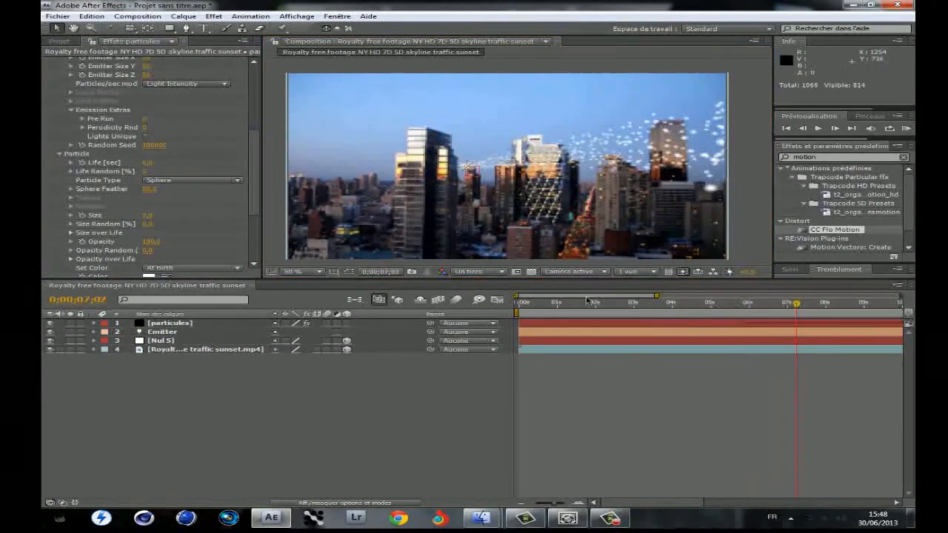
{"action": "left_click", "coordinate": [188, 181]}
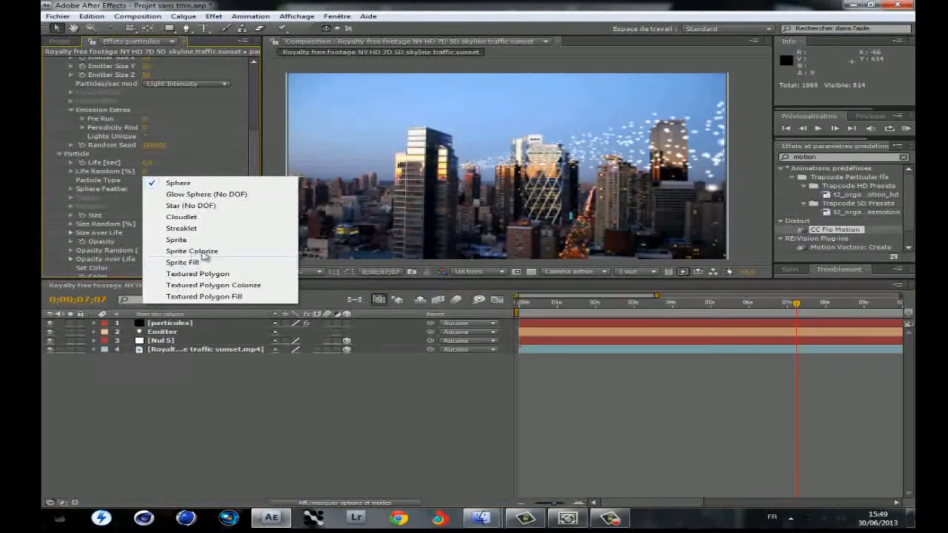
{"action": "left_click", "coordinate": [192, 252]}
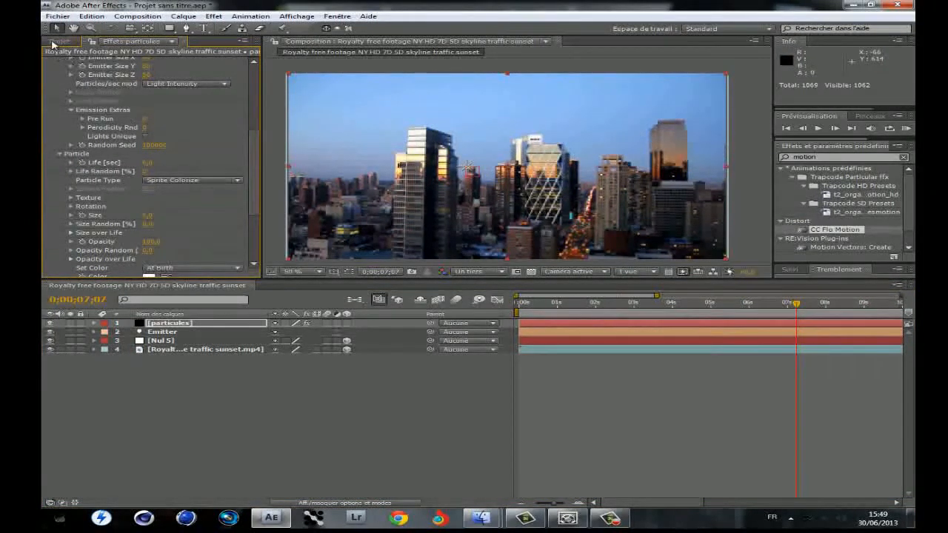
Add smoke_cloud.png to the composition beneath the skyline footage layer and hide it.
{"action": "left_click", "coordinate": [59, 41]}
{"action": "left_click_drag", "start_coordinate": [92, 171], "coordinate": [182, 366]}
{"action": "left_click", "coordinate": [183, 361]}
{"action": "double_click", "coordinate": [183, 361]}
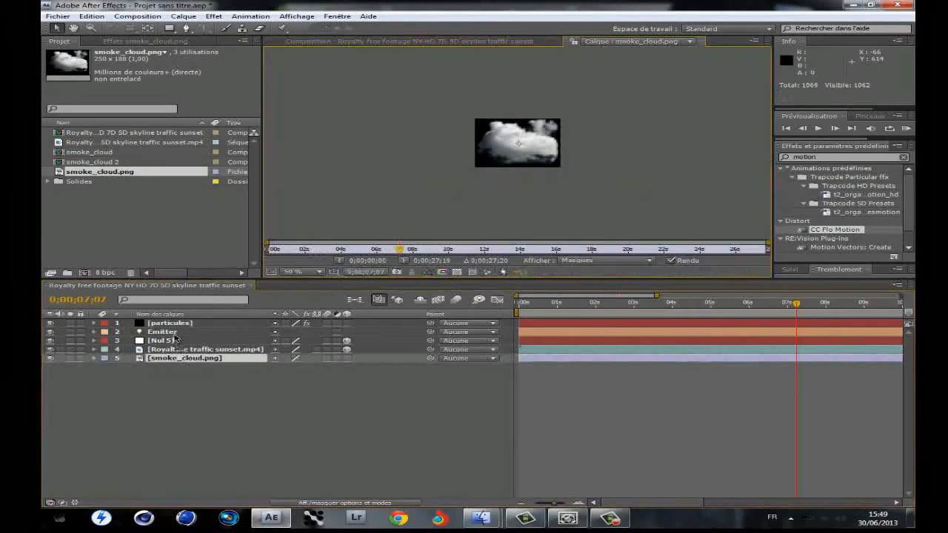
{"action": "left_click", "coordinate": [704, 42]}
{"action": "left_click", "coordinate": [170, 323]}
{"action": "left_click", "coordinate": [49, 359]}
Use the smoke_cloud.png layer as the texture of Particular's sprite particles.
{"action": "left_click", "coordinate": [134, 41]}
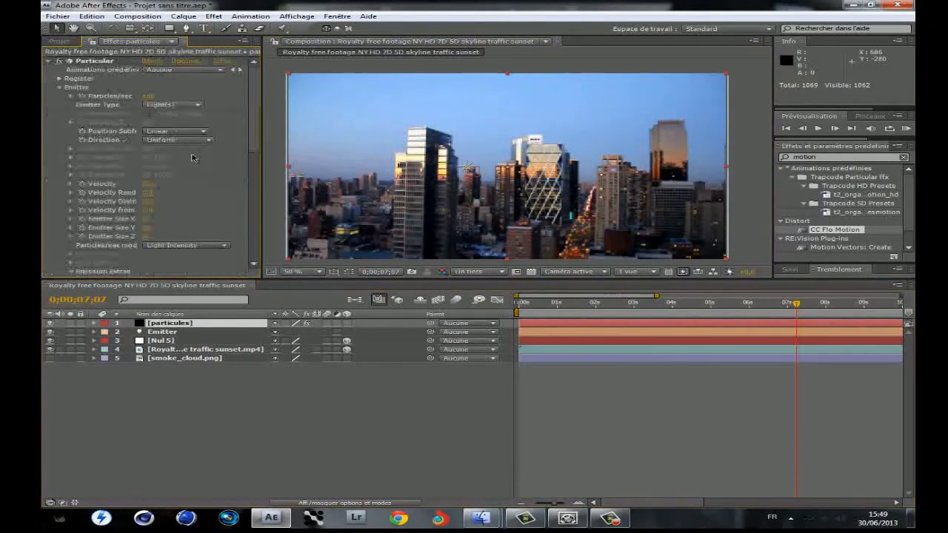
{"action": "scroll", "coordinate": [175, 205], "scroll_direction": "down", "scroll_amount": 10}
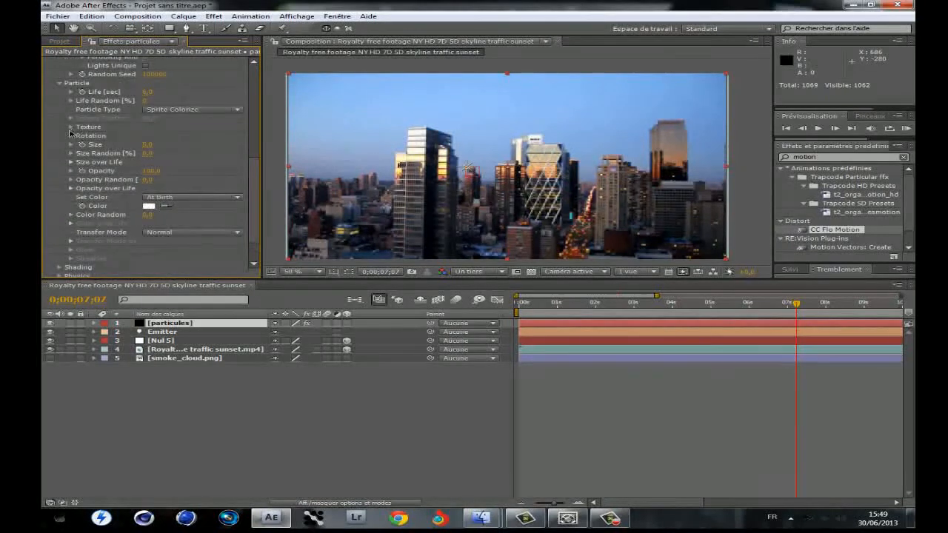
{"action": "left_click", "coordinate": [71, 127]}
{"action": "left_click", "coordinate": [187, 137]}
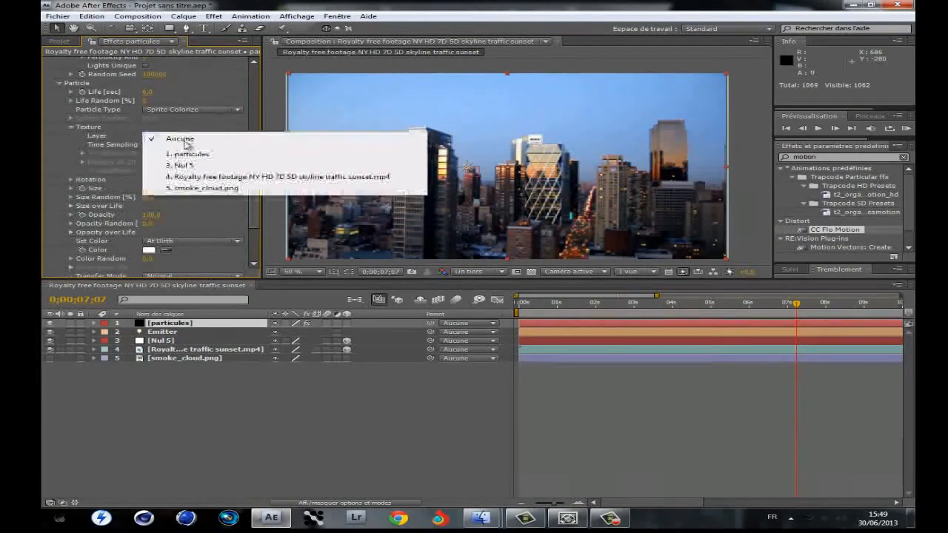
{"action": "left_click", "coordinate": [194, 188]}
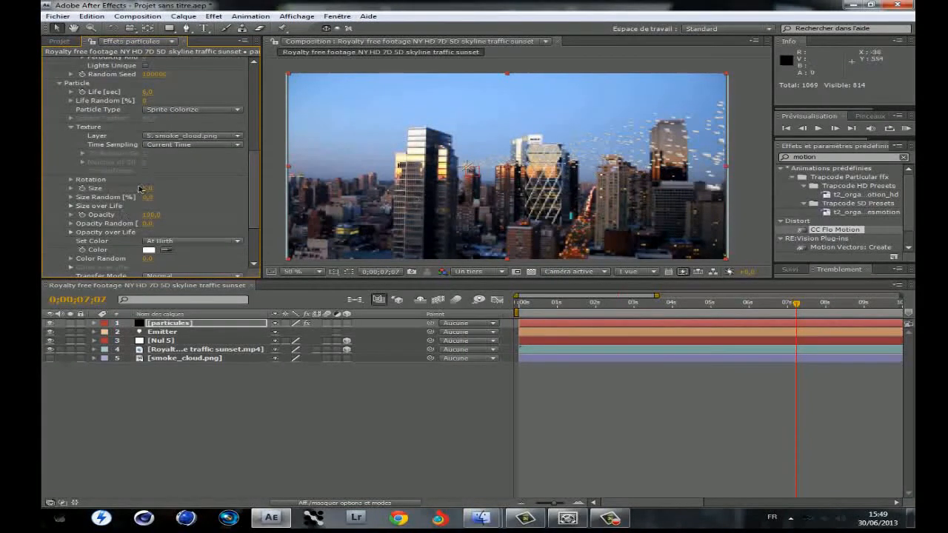
Increase the particle Size to 37 and scrub to 0;00;07;19 to check the smoke.
{"action": "left_click_drag", "start_coordinate": [151, 187], "coordinate": [167, 188]}
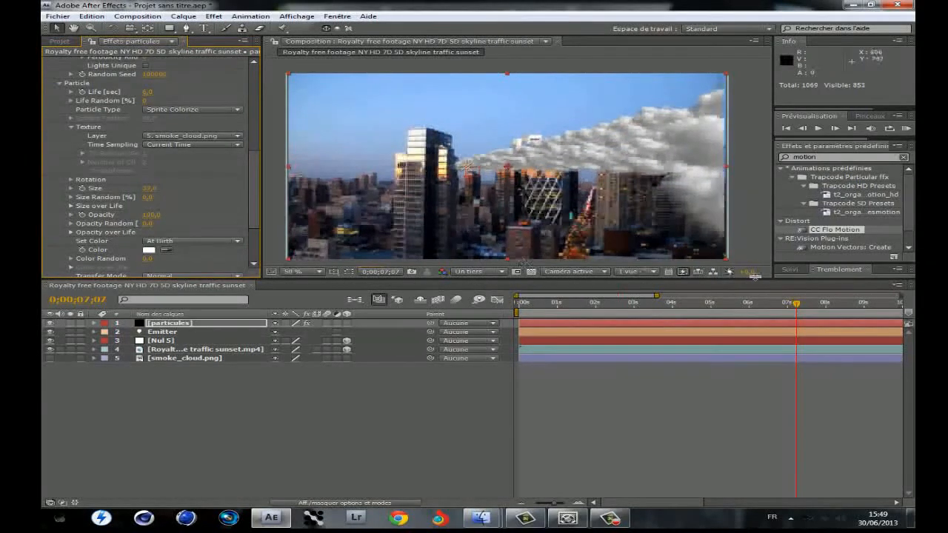
{"action": "left_click", "coordinate": [750, 304]}
{"action": "left_click_drag", "start_coordinate": [751, 307], "coordinate": [812, 303]}
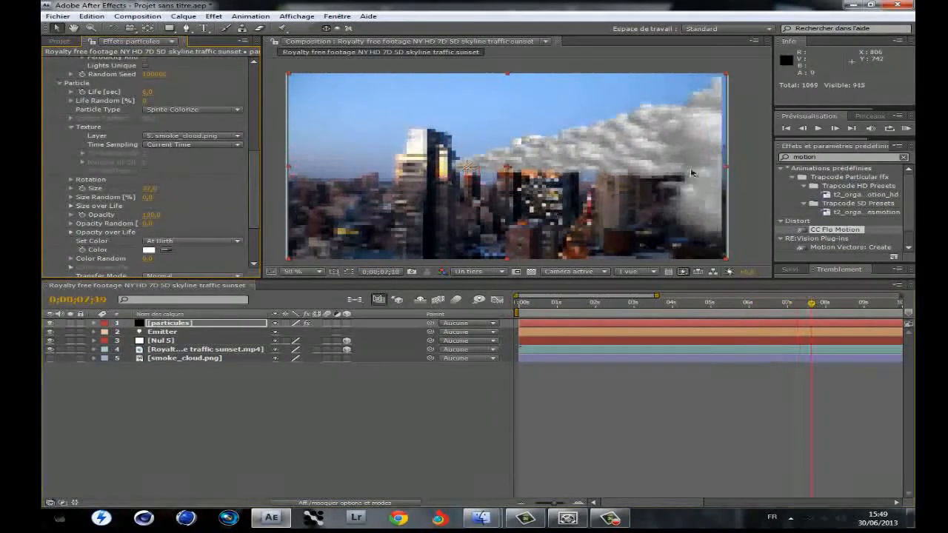
Set the particle Life to 5 seconds.
{"action": "scroll", "coordinate": [172, 112], "scroll_direction": "up", "scroll_amount": 1}
{"action": "left_click", "coordinate": [151, 115]}
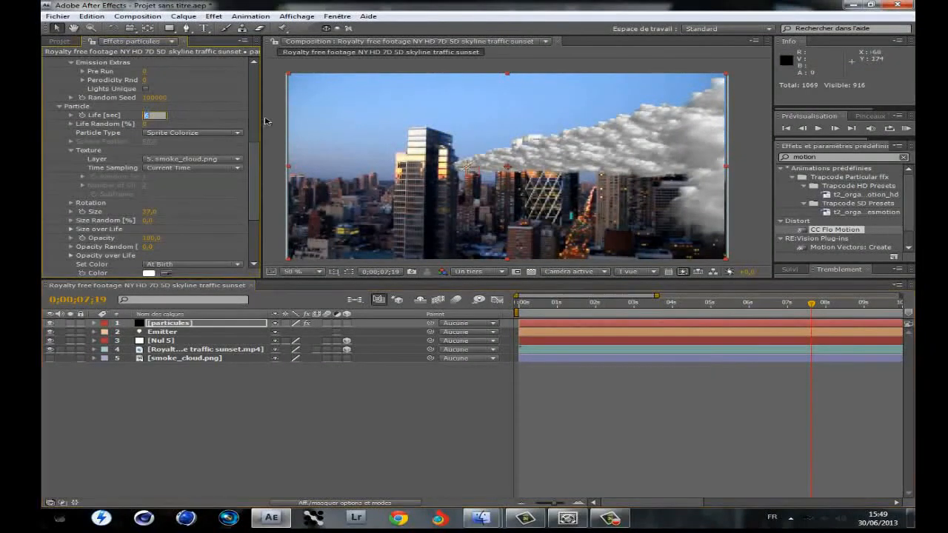
{"action": "type", "text": "5"}
{"action": "key", "text": "Return"}
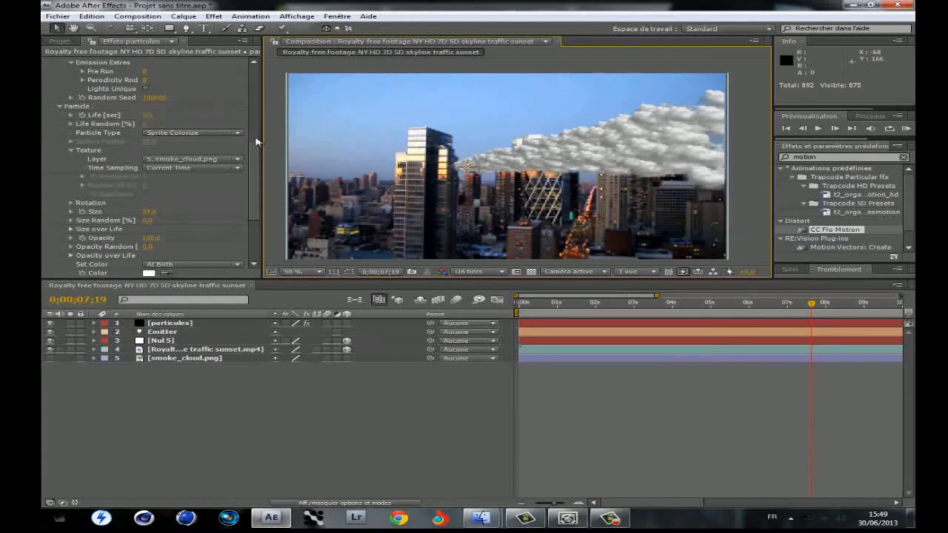
Set the particle Size to 40 and scrub to 0;00;07;05 to check the smoke trail.
{"action": "left_click", "coordinate": [150, 211]}
{"action": "key", "text": "Return"}
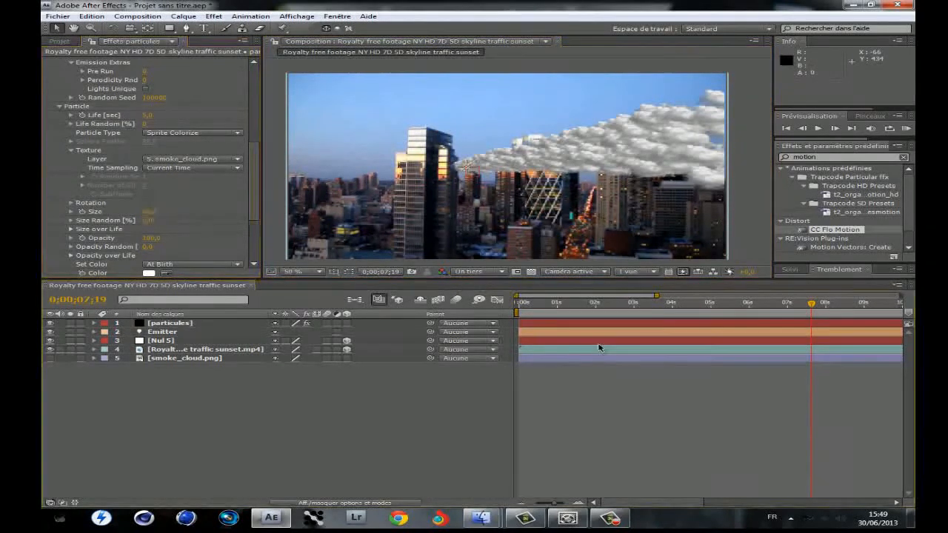
{"action": "left_click", "coordinate": [764, 303]}
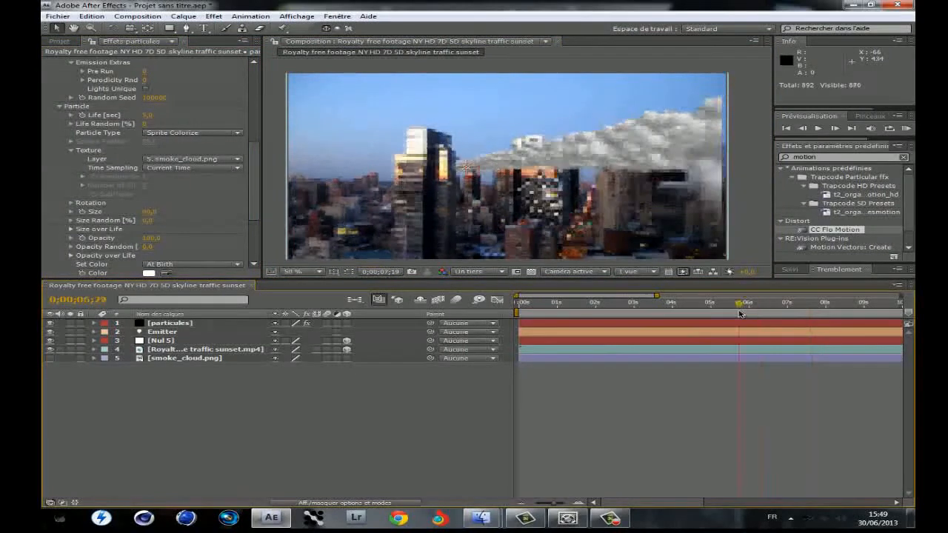
{"action": "left_click", "coordinate": [792, 303]}
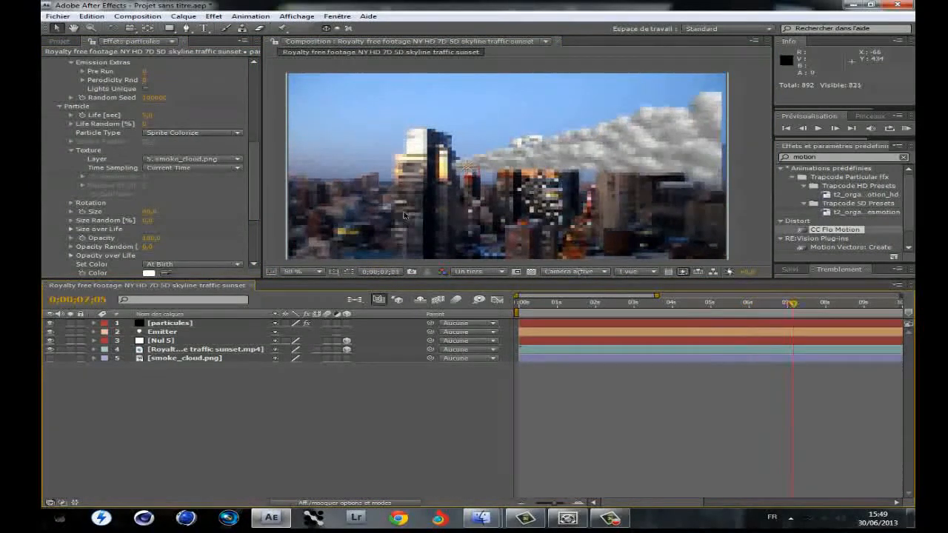
Raise the emitter's Particles/sec to 280 and play a preview of the smoke trail from 0;00;01;14.
{"action": "scroll", "coordinate": [186, 161], "scroll_direction": "up", "scroll_amount": 5}
{"action": "left_click_drag", "start_coordinate": [151, 95], "coordinate": [158, 97]}
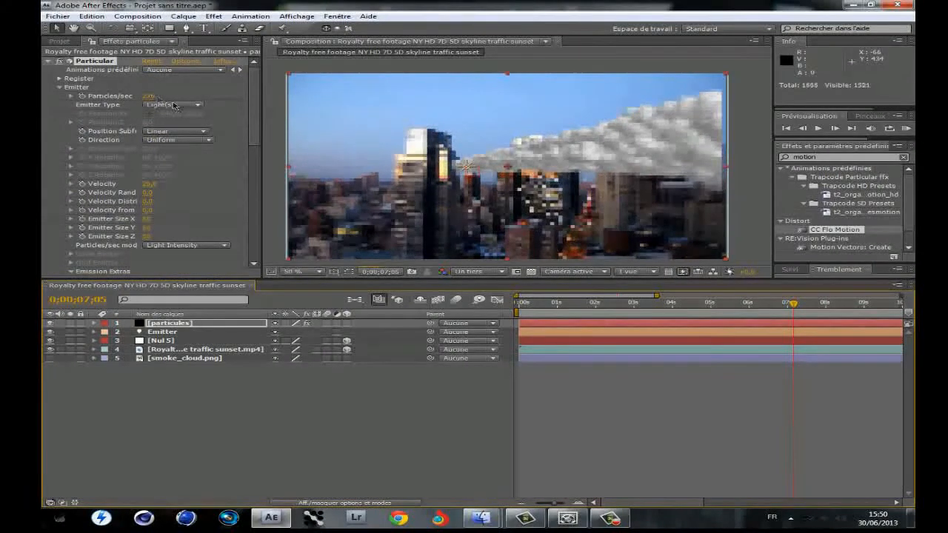
{"action": "left_click_drag", "start_coordinate": [604, 303], "coordinate": [575, 305]}
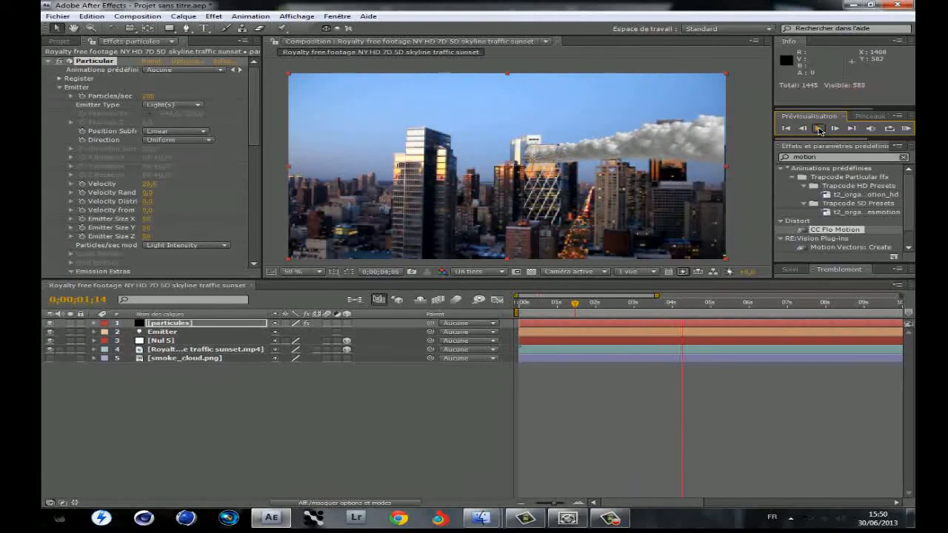
{"action": "left_click", "coordinate": [820, 131]}
Expand the Size over Life graph and widen the effect controls to reveal its preset curves.
{"action": "scroll", "coordinate": [135, 155], "scroll_direction": "down", "scroll_amount": 10}
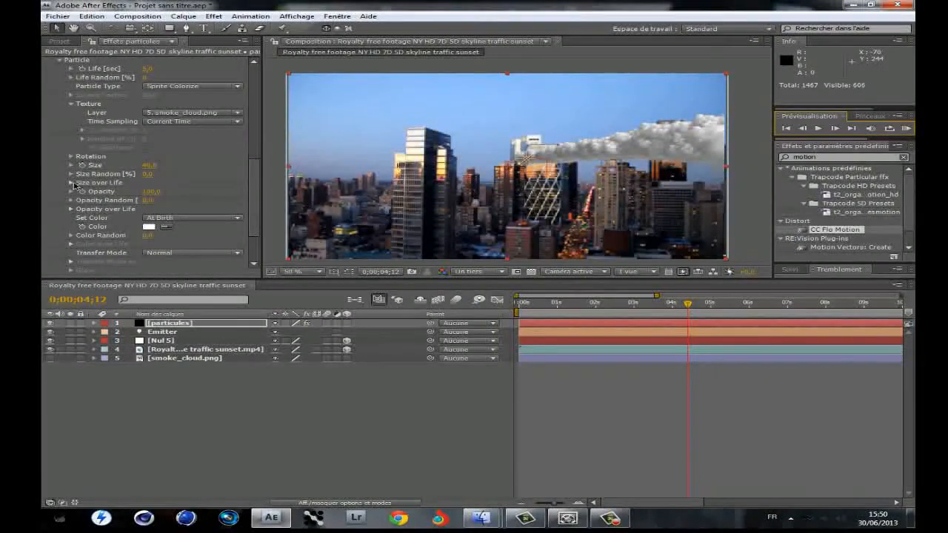
{"action": "left_click", "coordinate": [72, 183]}
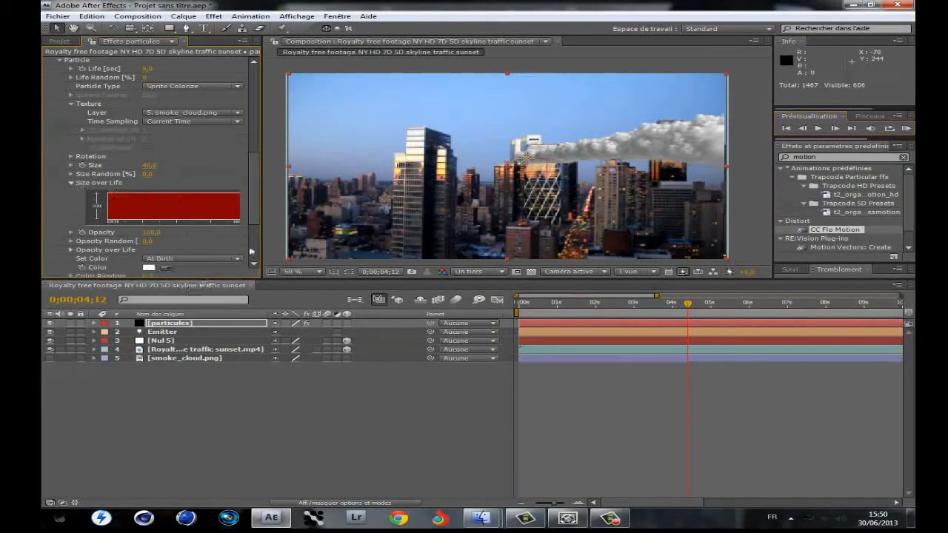
{"action": "left_click_drag", "start_coordinate": [263, 192], "coordinate": [288, 192]}
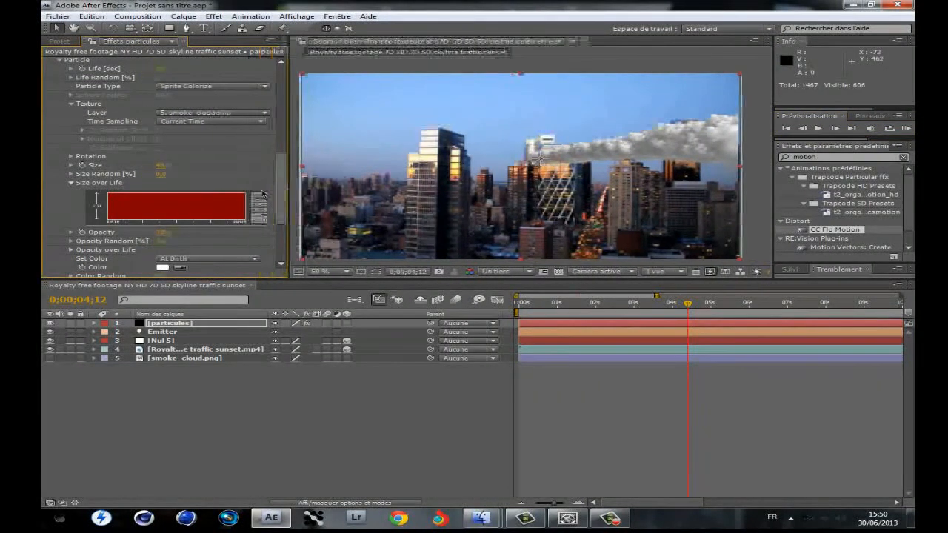
Try the linearly decreasing Size over Life preset and check the particles at 0;00;07;04.
{"action": "key", "text": "space"}
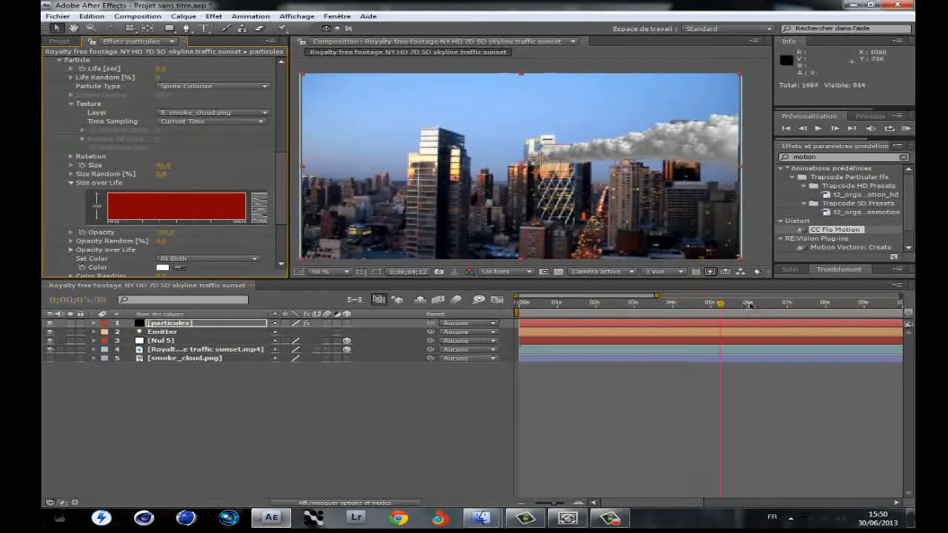
{"action": "left_click", "coordinate": [257, 207]}
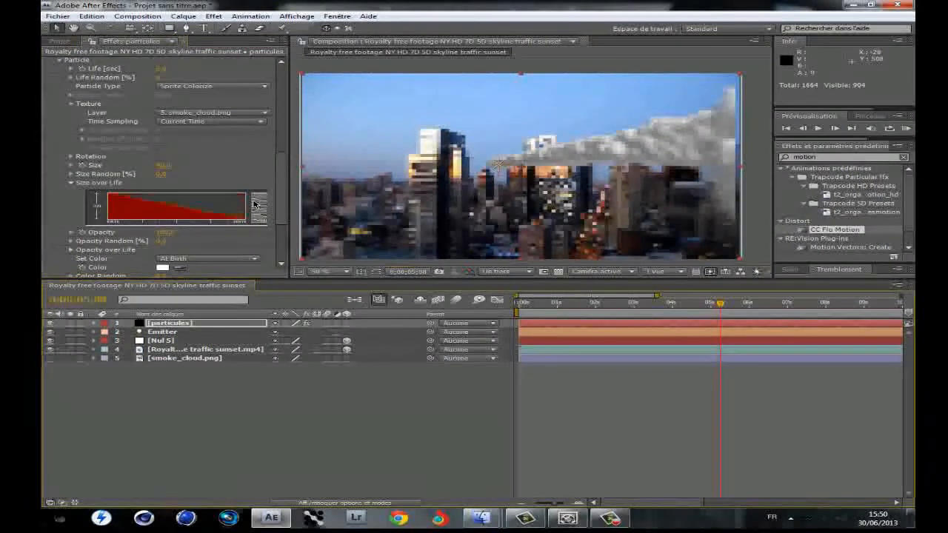
{"action": "left_click", "coordinate": [792, 305]}
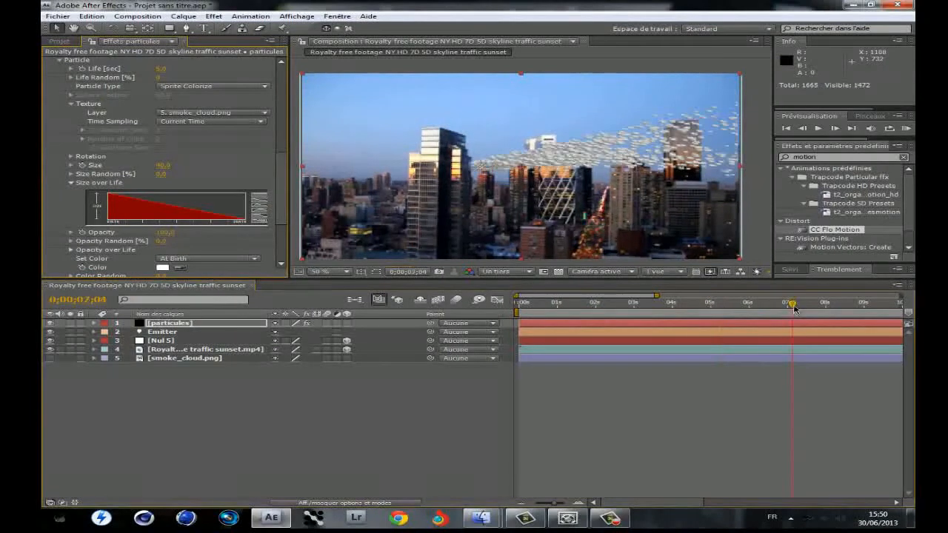
Reshape Size over Life to stay nearly full with a slight dip near the end, and check it at 0;00;07;15.
{"action": "left_click", "coordinate": [265, 197]}
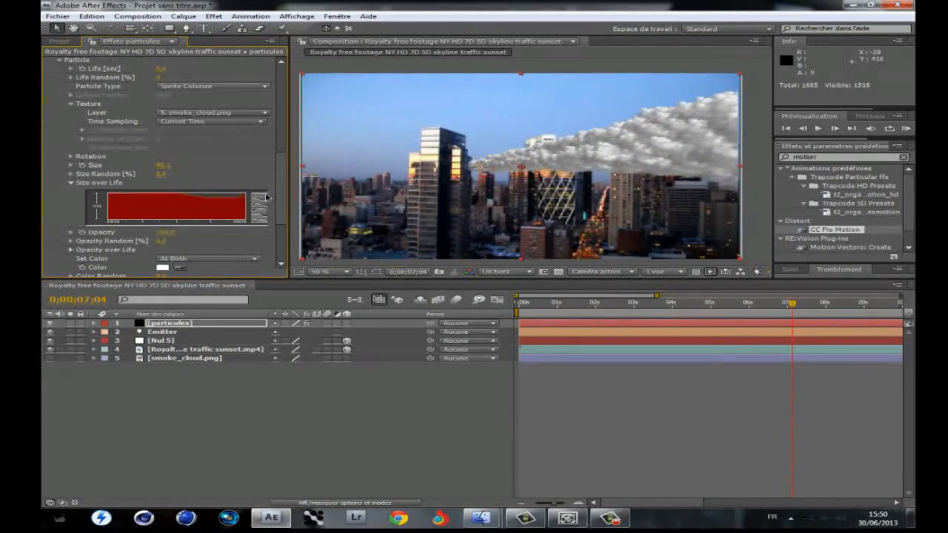
{"action": "left_click", "coordinate": [844, 303]}
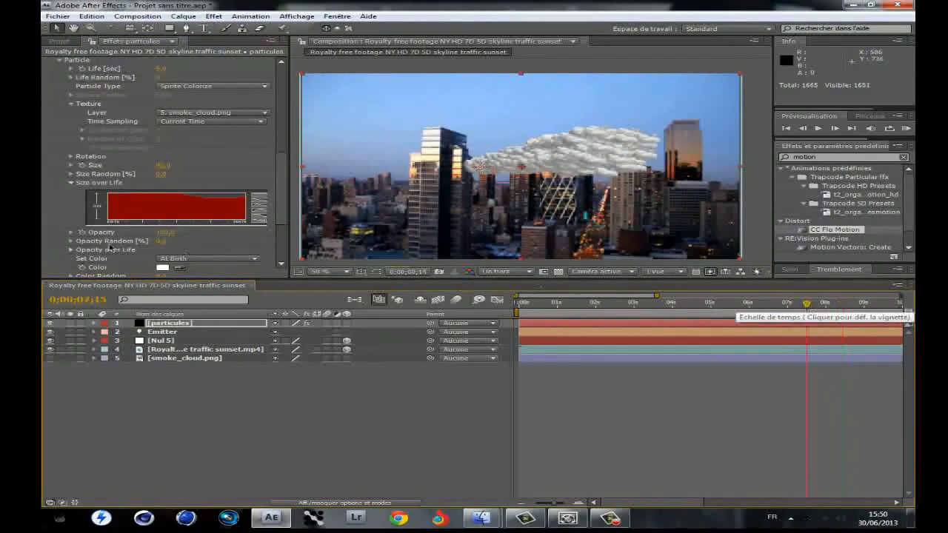
Collapse Size over Life, set the particles' Opacity to 70, and reveal the Opacity over Life graph.
{"action": "left_click", "coordinate": [76, 183]}
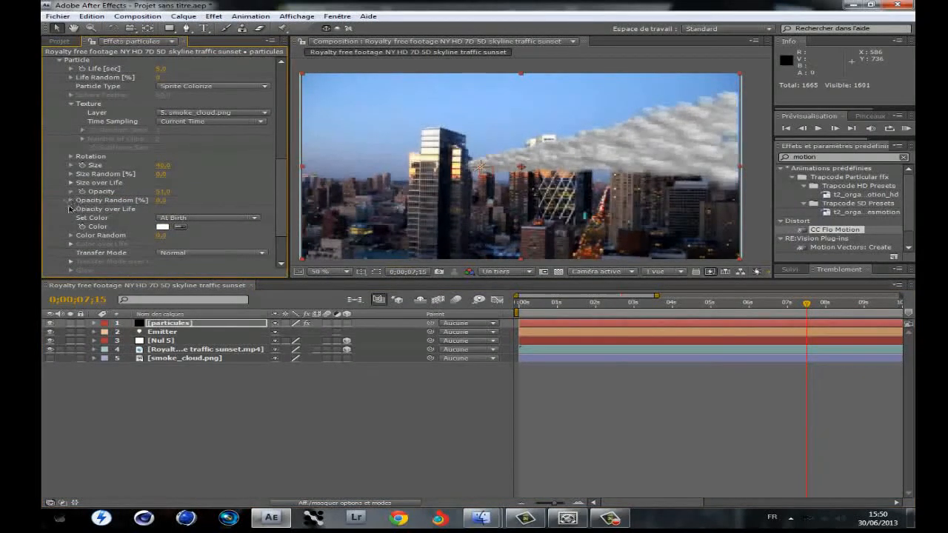
{"action": "left_click", "coordinate": [72, 210]}
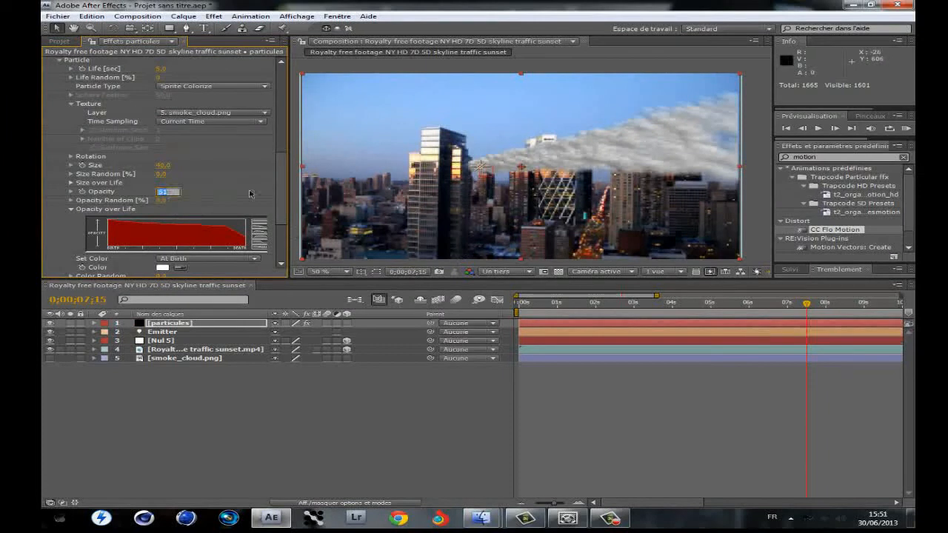
{"action": "key", "text": "Return"}
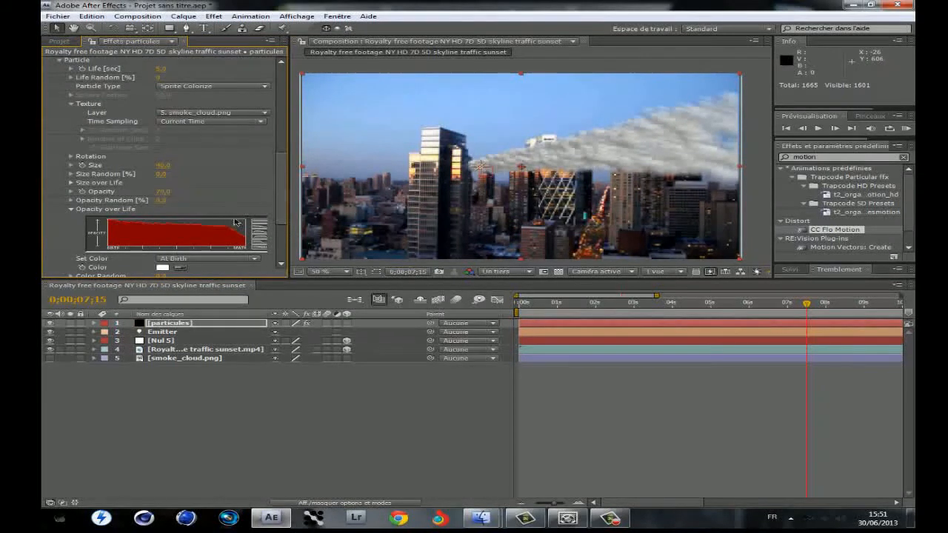
Reshape Opacity over Life to start full and slope down from mid-life toward death, and check the trail at several frames.
{"action": "left_click", "coordinate": [260, 224]}
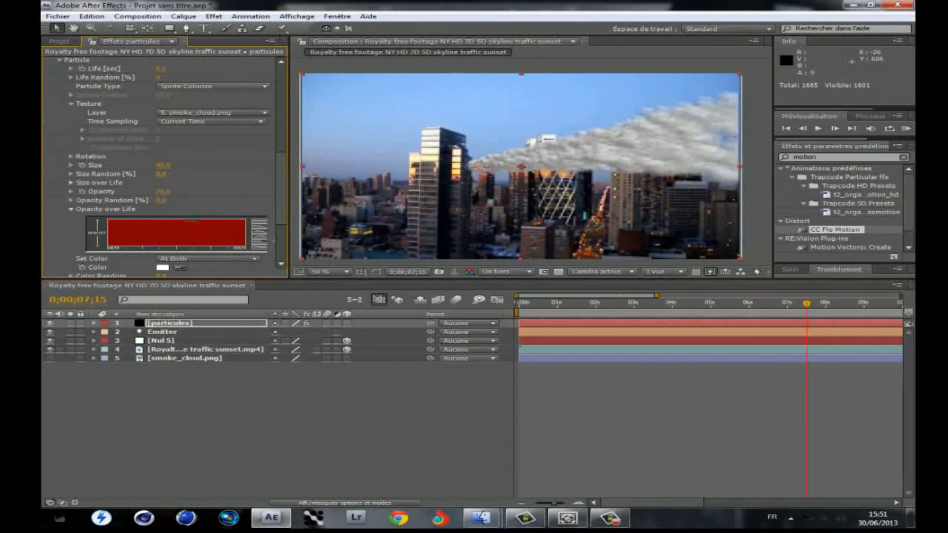
{"action": "left_click_drag", "start_coordinate": [198, 221], "coordinate": [245, 235]}
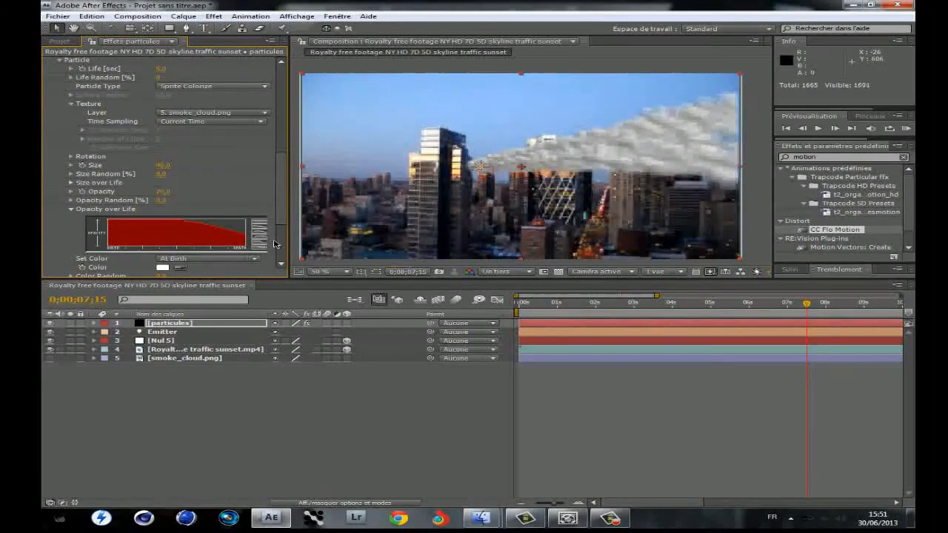
{"action": "left_click", "coordinate": [834, 305]}
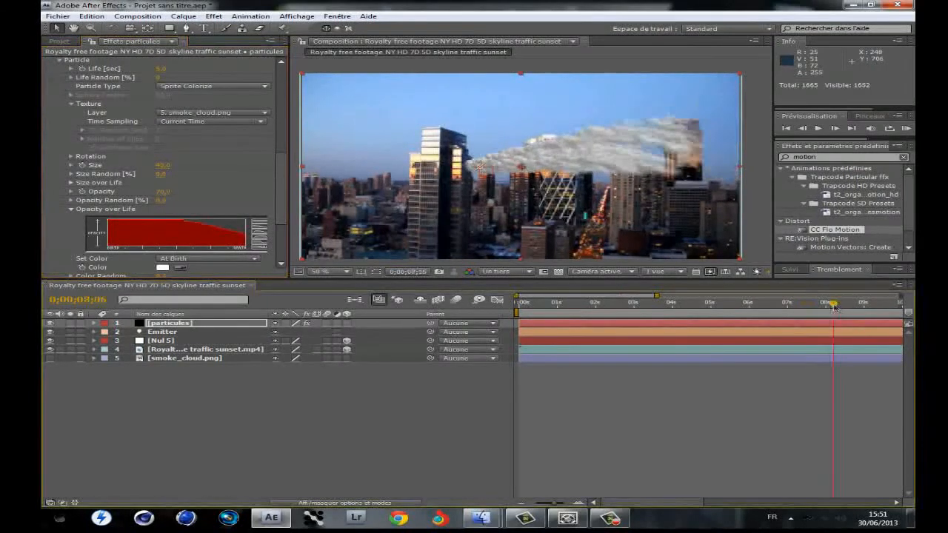
{"action": "left_click_drag", "start_coordinate": [767, 305], "coordinate": [695, 305]}
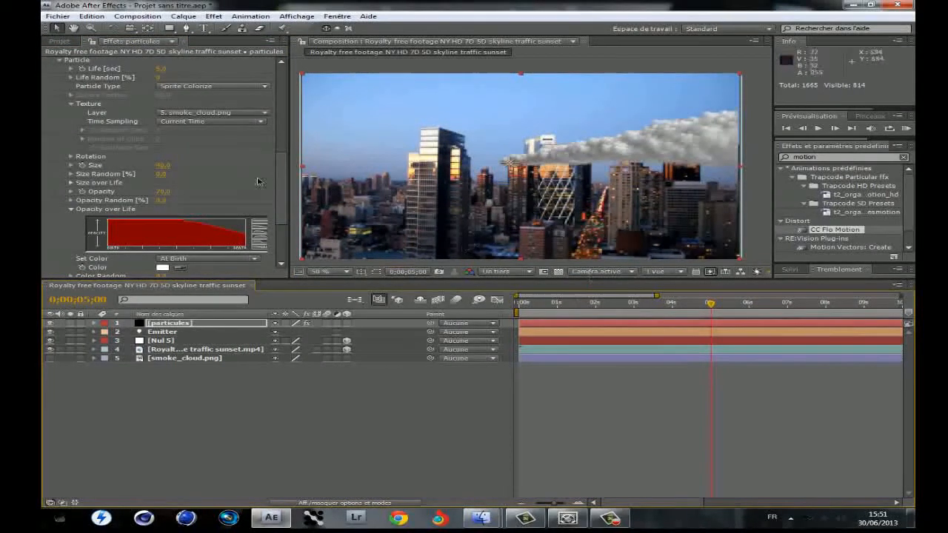
Set the particles' Size to 50 and check the smoke trail back at 0;00;04;02.
{"action": "left_click", "coordinate": [161, 166]}
{"action": "type", "text": "50"}
{"action": "key", "text": "Return"}
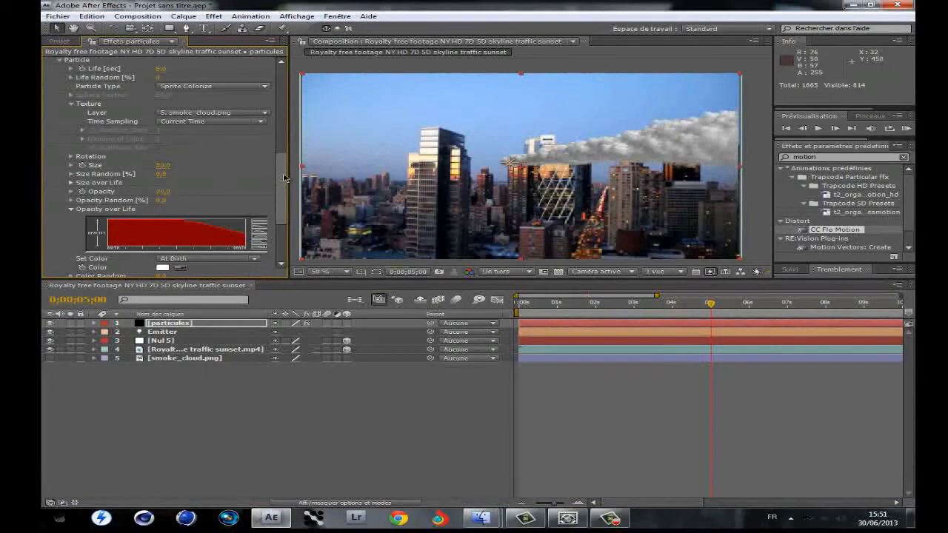
{"action": "left_click", "coordinate": [743, 304]}
{"action": "left_click_drag", "start_coordinate": [747, 309], "coordinate": [675, 308]}
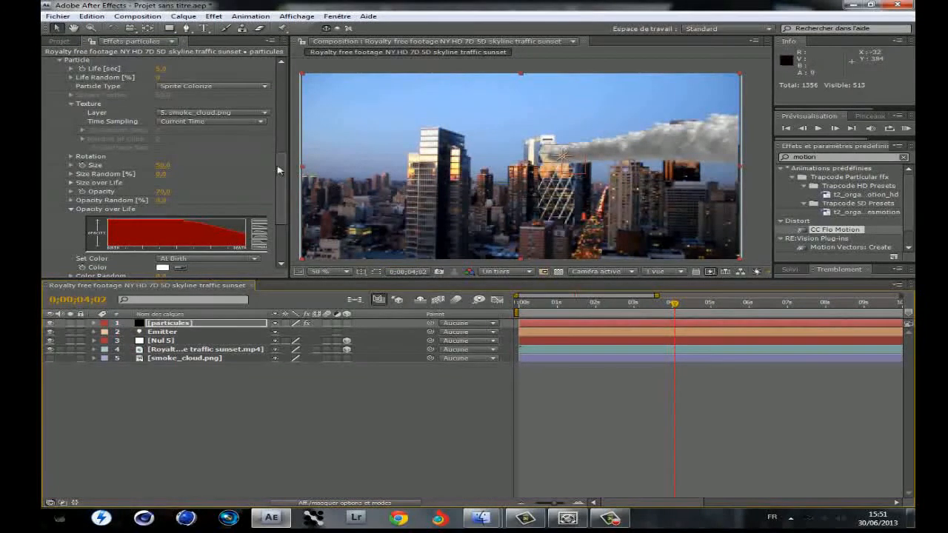
Switch the particles' Set Color mode to Over Life and check the trail at 0;00;04;14.
{"action": "scroll", "coordinate": [274, 171], "scroll_direction": "down", "scroll_amount": 5}
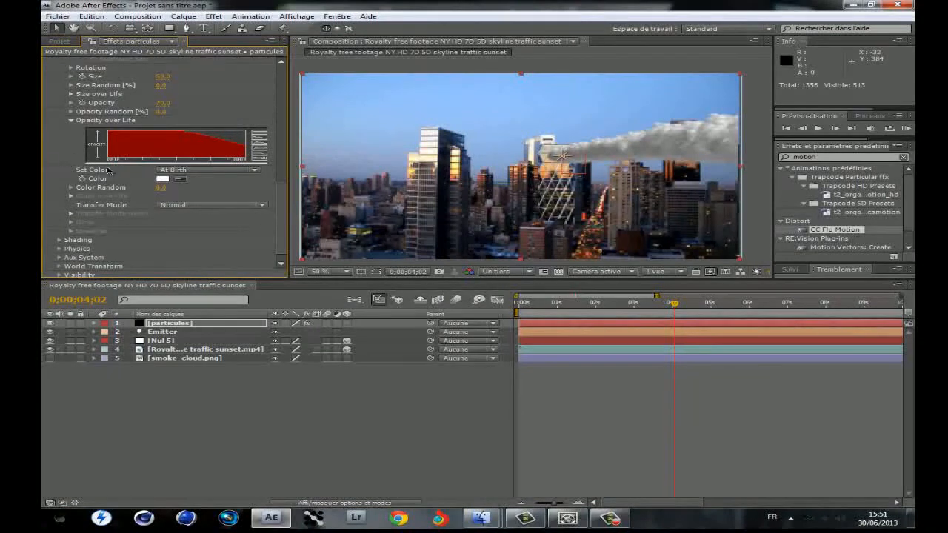
{"action": "left_click", "coordinate": [208, 174]}
{"action": "left_click", "coordinate": [204, 184]}
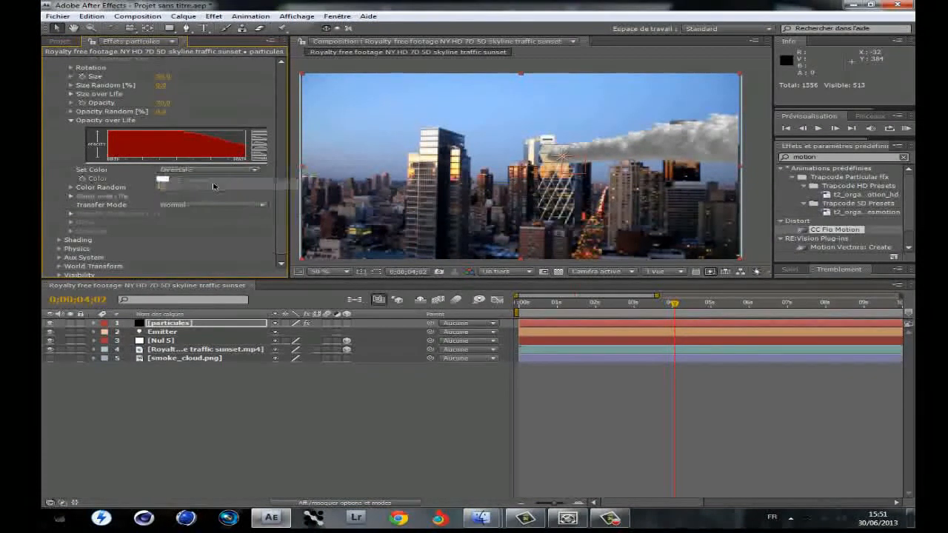
{"action": "left_click", "coordinate": [698, 305]}
{"action": "mouse_move", "coordinate": [698, 307]}
{"action": "left_mouse_down"}
{"action": "mouse_move", "coordinate": [763, 303]}
{"action": "mouse_move", "coordinate": [691, 303]}
{"action": "left_mouse_up"}
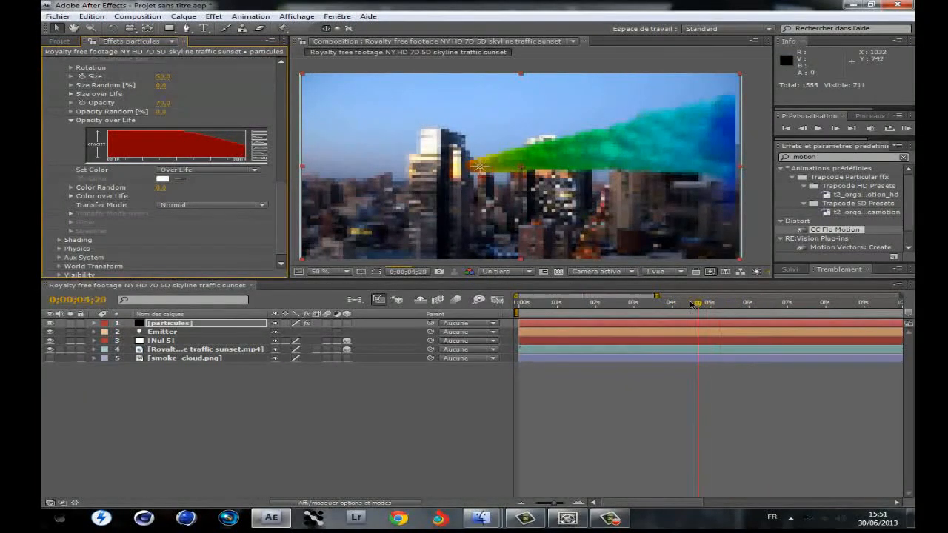
Reveal the Color over Life gradient and apply its black-to-blue-to-white preset.
{"action": "left_click", "coordinate": [72, 196]}
{"action": "scroll", "coordinate": [257, 212], "scroll_direction": "down", "scroll_amount": 1}
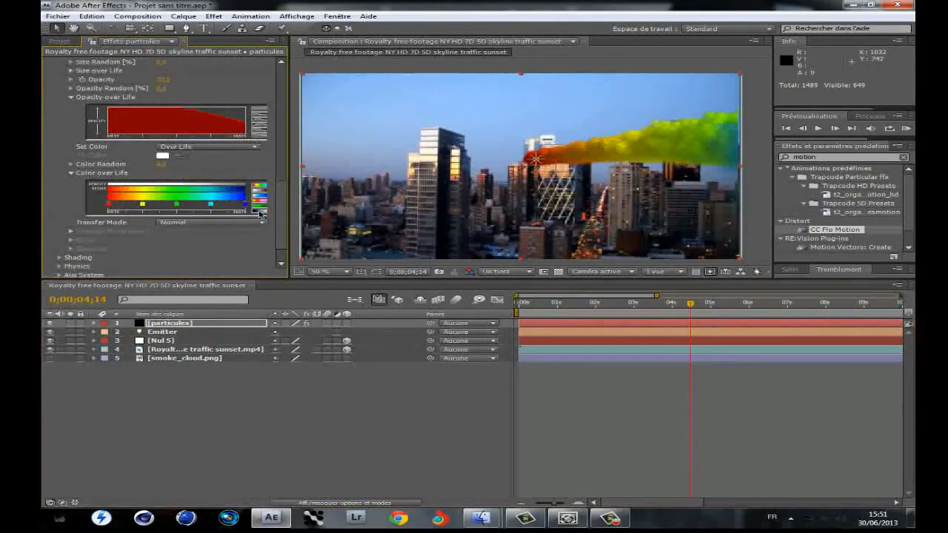
{"action": "left_click", "coordinate": [257, 213]}
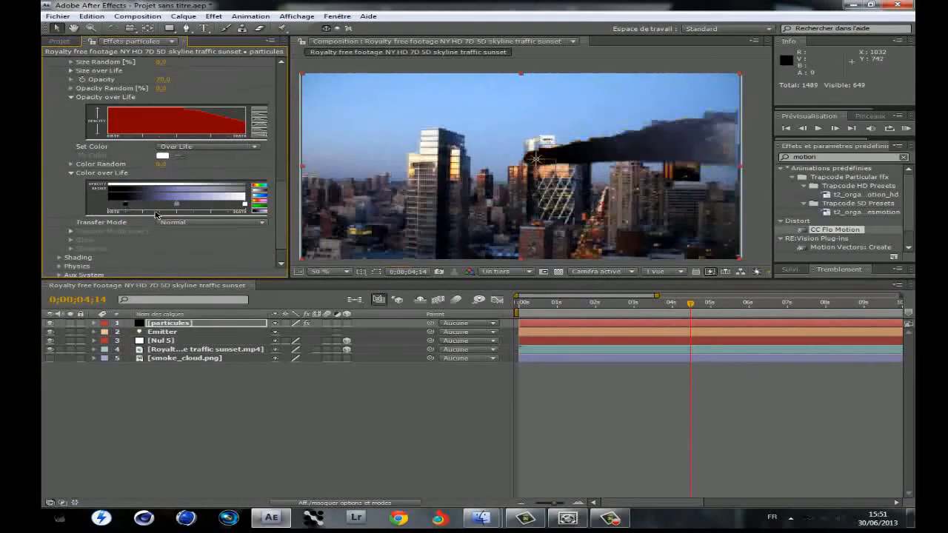
Move the gradient's black stop to the birth end and recolor it orange, FF7800.
{"action": "mouse_move", "coordinate": [119, 206]}
{"action": "left_mouse_down"}
{"action": "mouse_move", "coordinate": [135, 207]}
{"action": "mouse_move", "coordinate": [106, 207]}
{"action": "left_mouse_up"}
{"action": "double_click", "coordinate": [108, 207]}
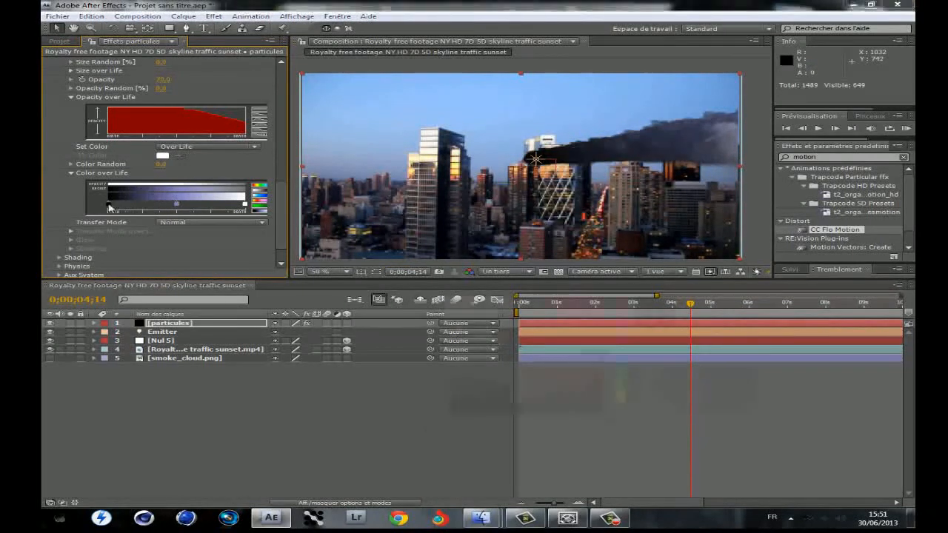
{"action": "left_click", "coordinate": [627, 420]}
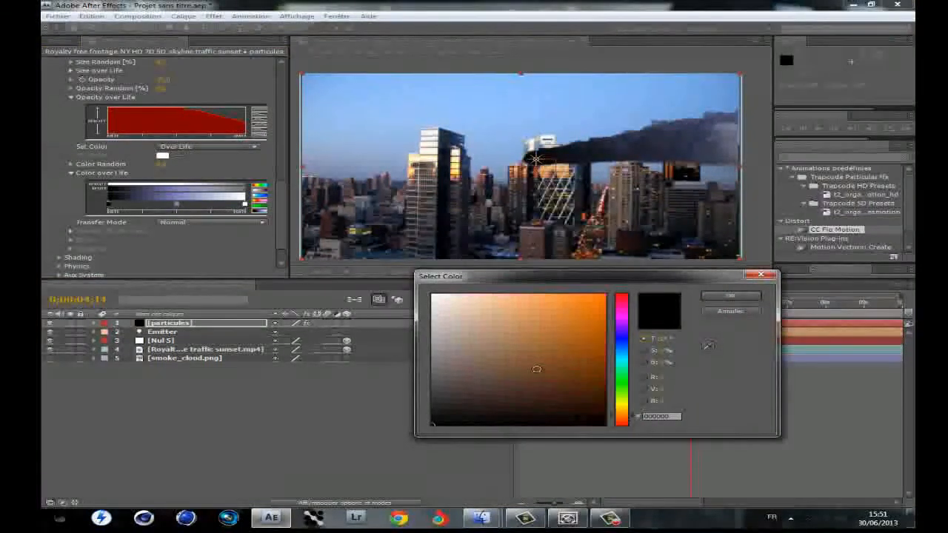
{"action": "left_click", "coordinate": [606, 295]}
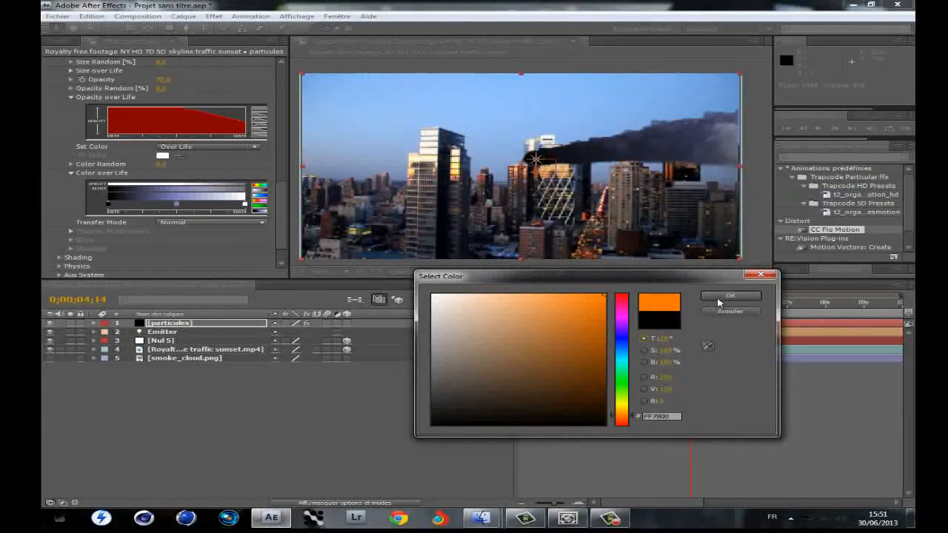
{"action": "left_click", "coordinate": [720, 297]}
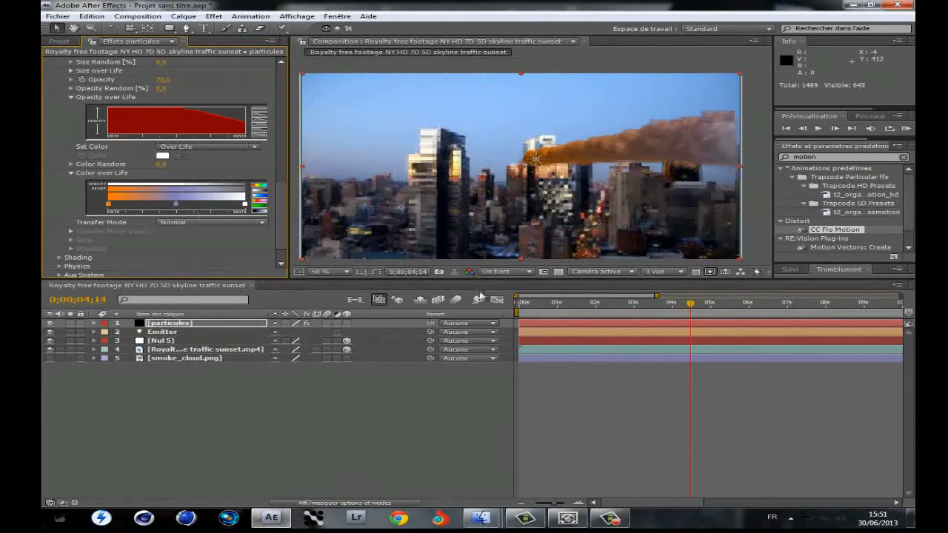
Recolor the gradient's middle stop black and move it near birth, and place the end stop, recolored dark grey, just after it.
{"action": "double_click", "coordinate": [175, 205]}
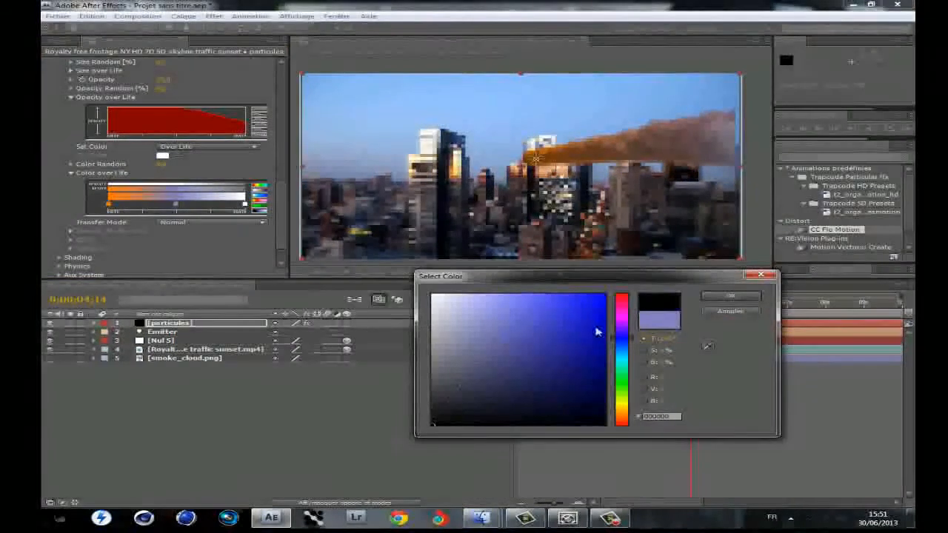
{"action": "left_click", "coordinate": [728, 297]}
{"action": "left_click_drag", "start_coordinate": [177, 206], "coordinate": [130, 207]}
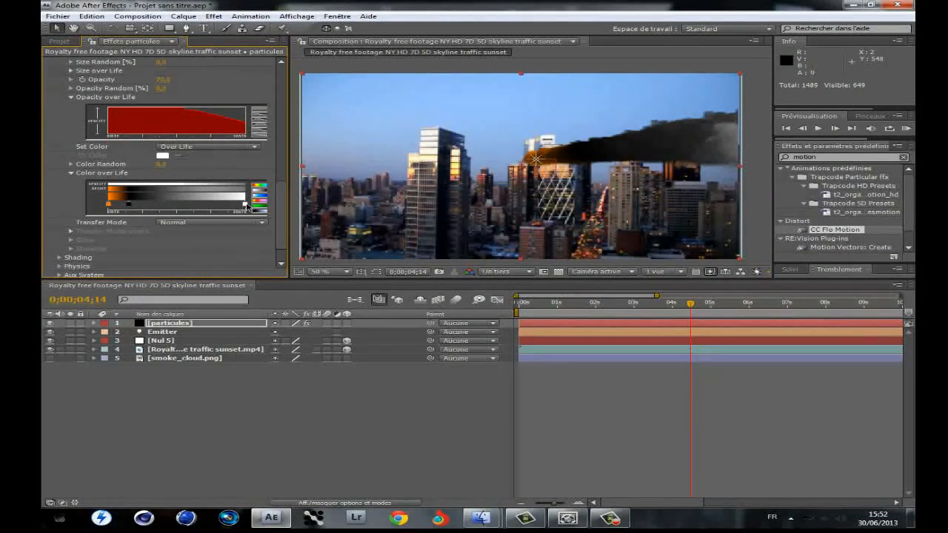
{"action": "double_click", "coordinate": [246, 205]}
{"action": "left_click", "coordinate": [433, 384]}
{"action": "left_click", "coordinate": [730, 296]}
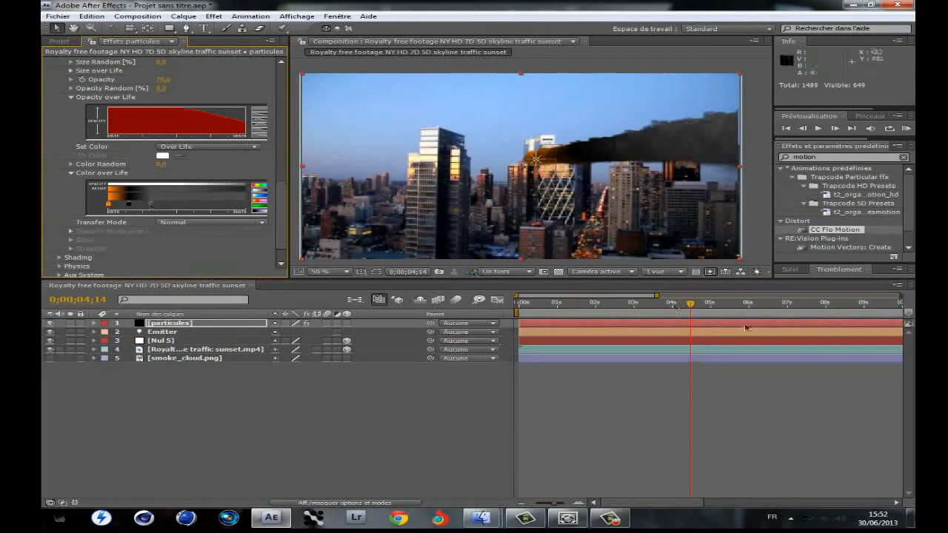
Preview the recolored smoke trail around 0;00;04;00.
{"action": "mouse_move", "coordinate": [681, 305]}
{"action": "left_mouse_down"}
{"action": "mouse_move", "coordinate": [629, 305]}
{"action": "mouse_move", "coordinate": [676, 305]}
{"action": "left_mouse_up"}
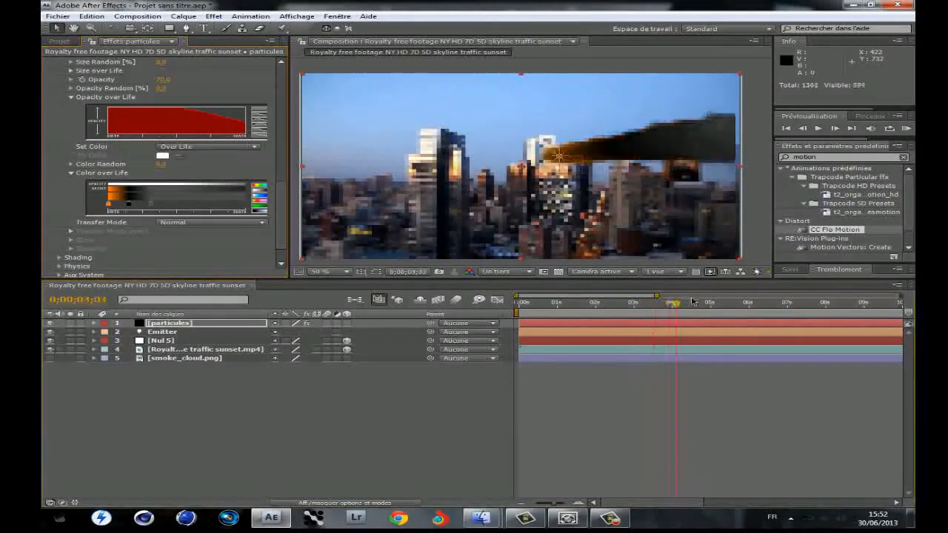
{"action": "left_click", "coordinate": [819, 129]}
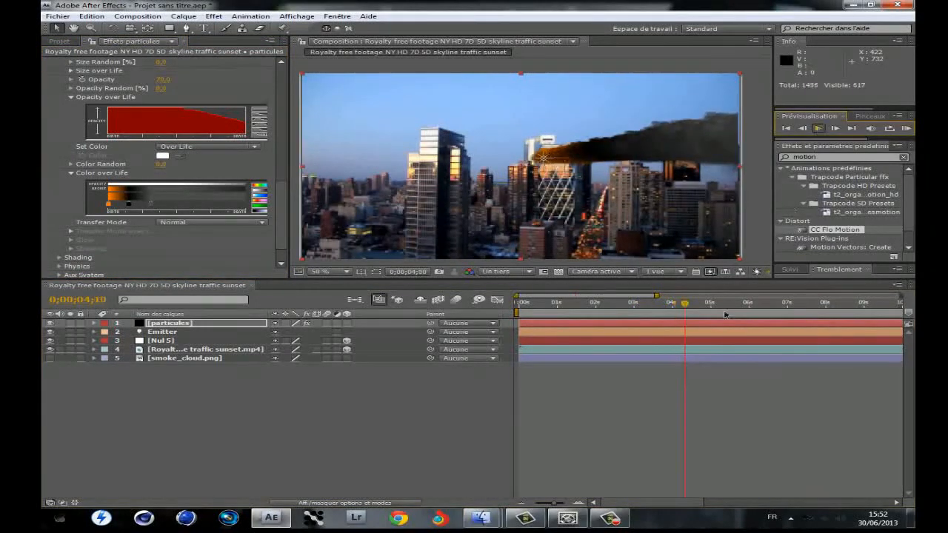
{"action": "left_click_drag", "start_coordinate": [712, 302], "coordinate": [671, 304]}
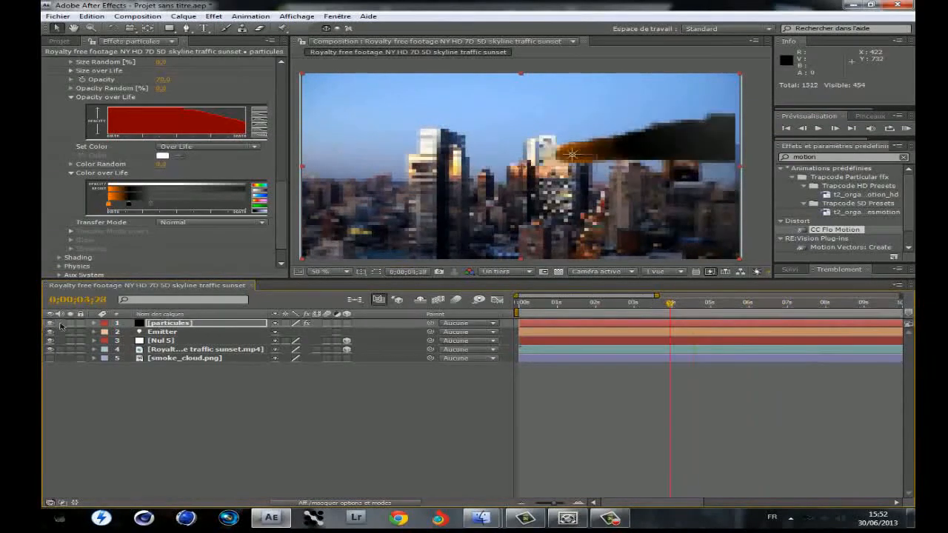
Inspect the null's motion path across the skyline, and return to the particules layer's effect settings.
{"action": "left_click", "coordinate": [176, 343]}
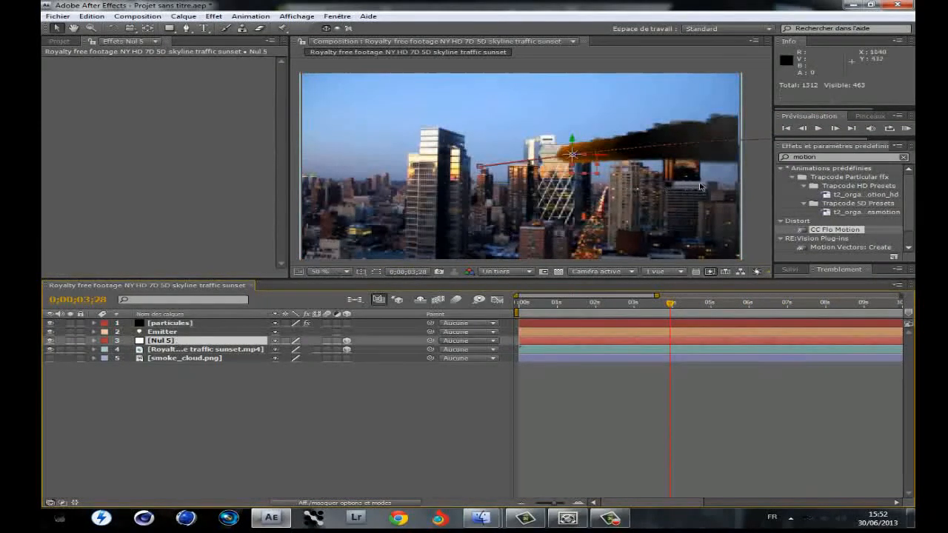
{"action": "scroll", "coordinate": [700, 187], "scroll_direction": "down", "scroll_amount": 2}
{"action": "scroll", "coordinate": [713, 182], "scroll_direction": "up", "scroll_amount": 1}
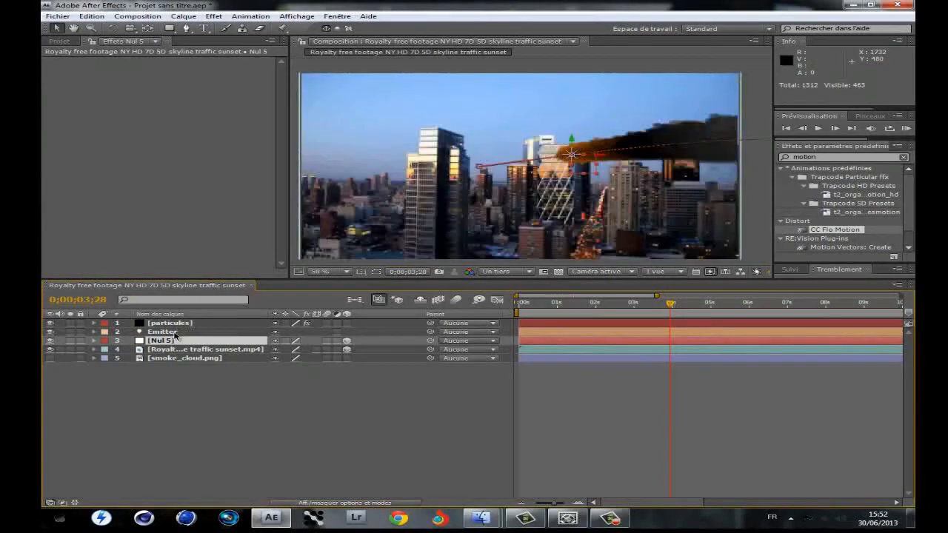
{"action": "left_click", "coordinate": [175, 331]}
{"action": "left_click", "coordinate": [170, 323]}
Scrub and play through the shot to review the orange-to-black smoke trail from its entry until after the impact.
{"action": "left_click_drag", "start_coordinate": [633, 305], "coordinate": [774, 304]}
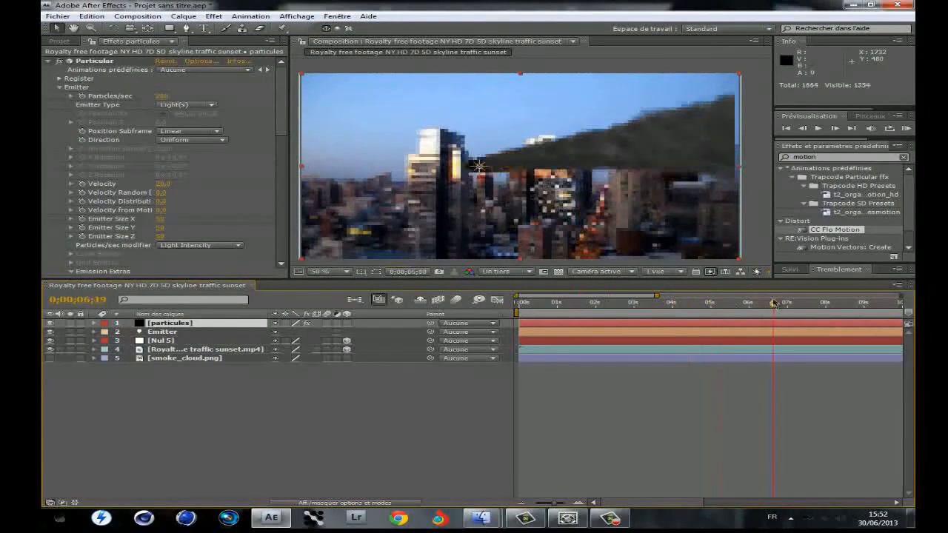
{"action": "left_click", "coordinate": [667, 305]}
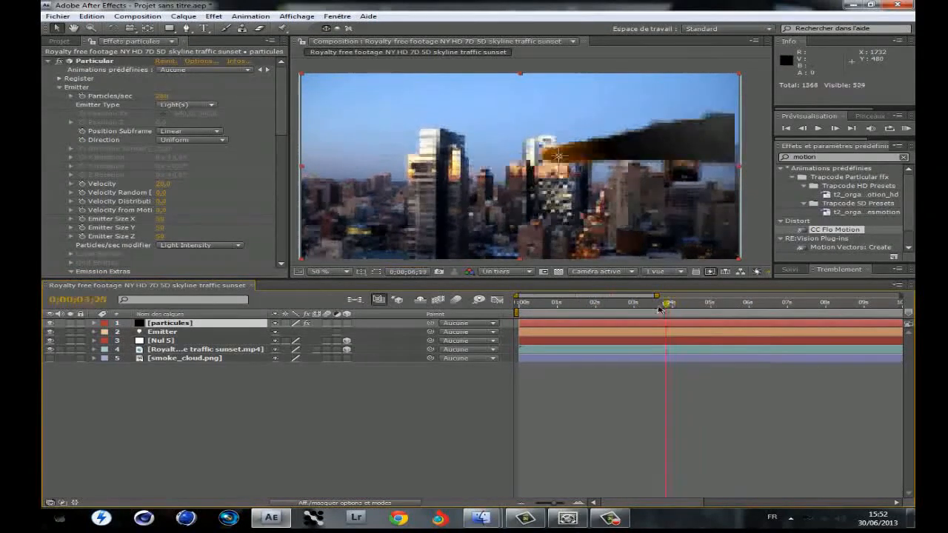
{"action": "key", "text": "space"}
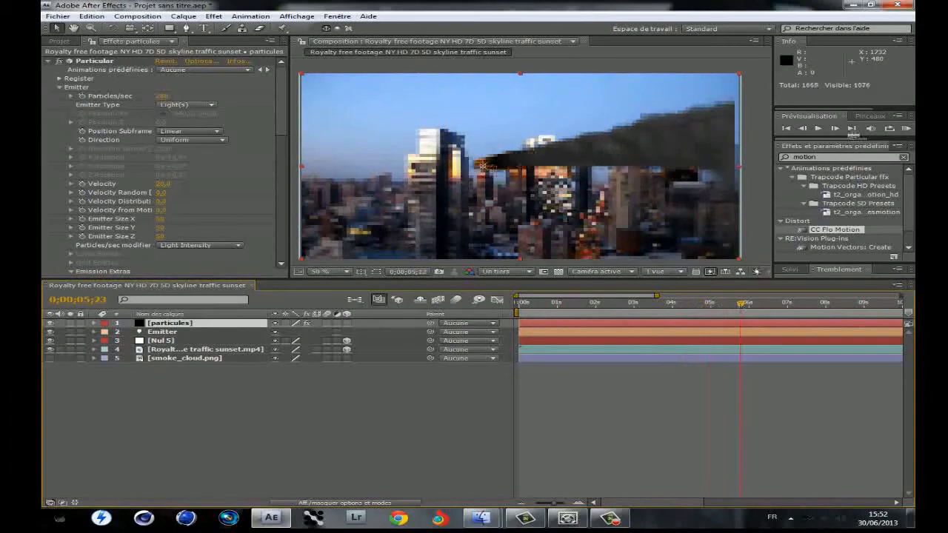
{"action": "left_click", "coordinate": [820, 129]}
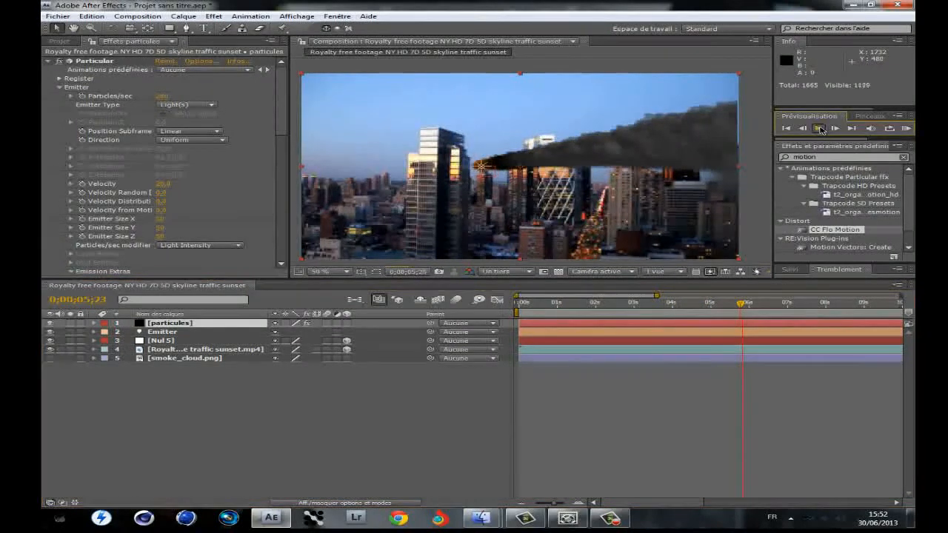
{"action": "left_click", "coordinate": [820, 129]}
{"action": "left_click_drag", "start_coordinate": [683, 305], "coordinate": [830, 305]}
{"action": "left_click_drag", "start_coordinate": [722, 305], "coordinate": [593, 306]}
{"action": "key", "text": "space"}
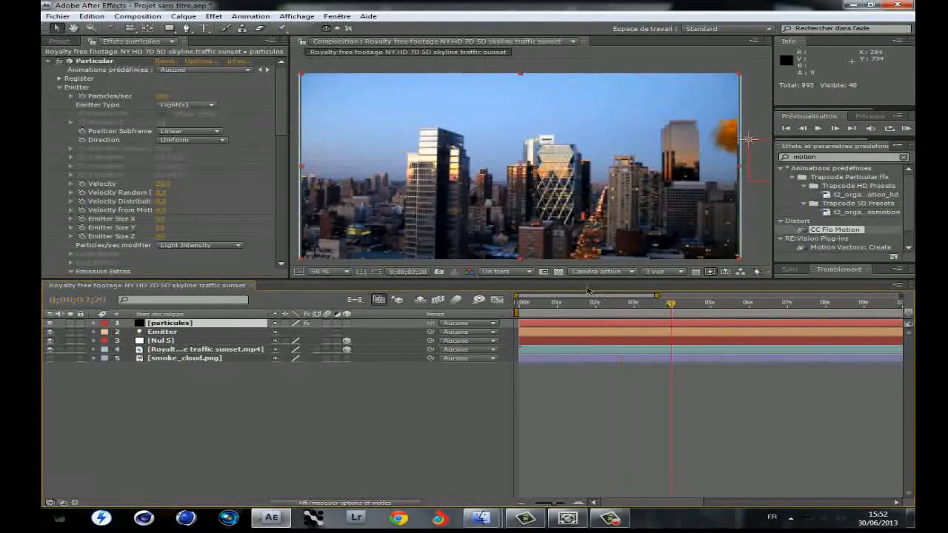
Examine Particular's Physics settings, including the Air, Turbulence Field and Spherical Field options.
{"action": "scroll", "coordinate": [213, 151], "scroll_direction": "down", "scroll_amount": 10}
{"action": "scroll", "coordinate": [214, 151], "scroll_direction": "down", "scroll_amount": 8}
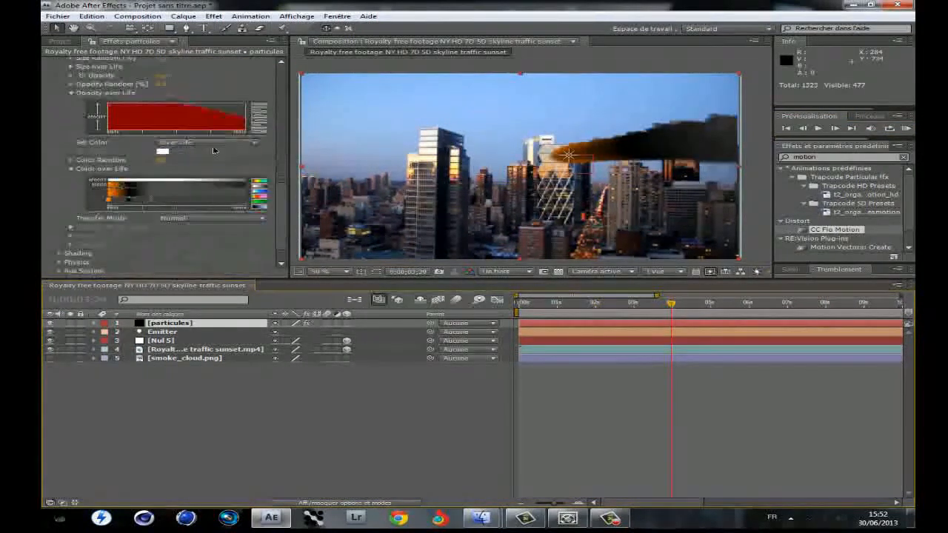
{"action": "left_click", "coordinate": [59, 237]}
{"action": "scroll", "coordinate": [126, 236], "scroll_direction": "down", "scroll_amount": 5}
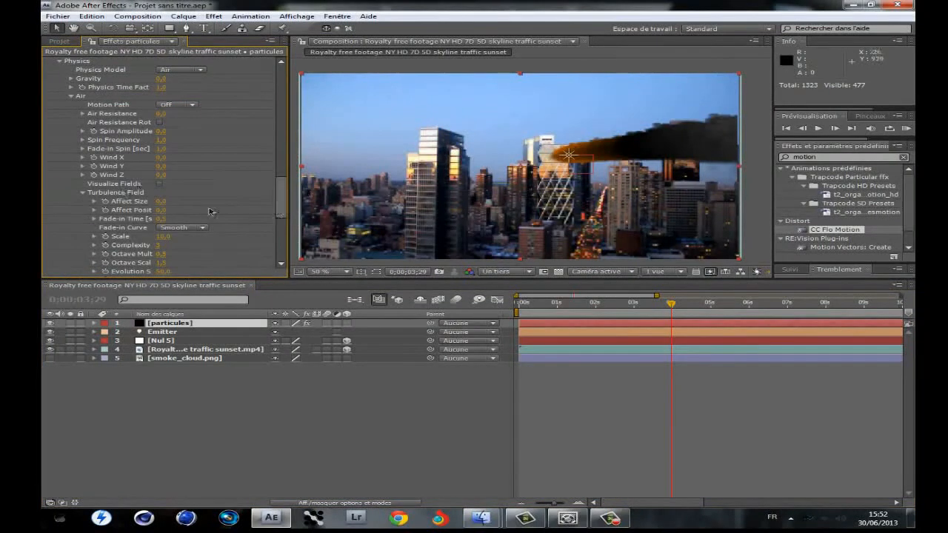
{"action": "scroll", "coordinate": [174, 221], "scroll_direction": "down", "scroll_amount": 5}
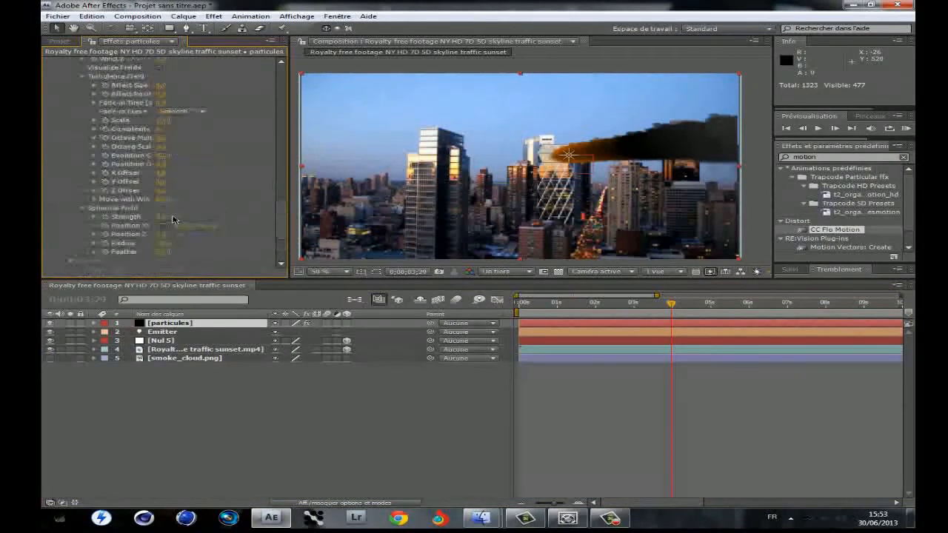
{"action": "scroll", "coordinate": [63, 245], "scroll_direction": "down", "scroll_amount": 5}
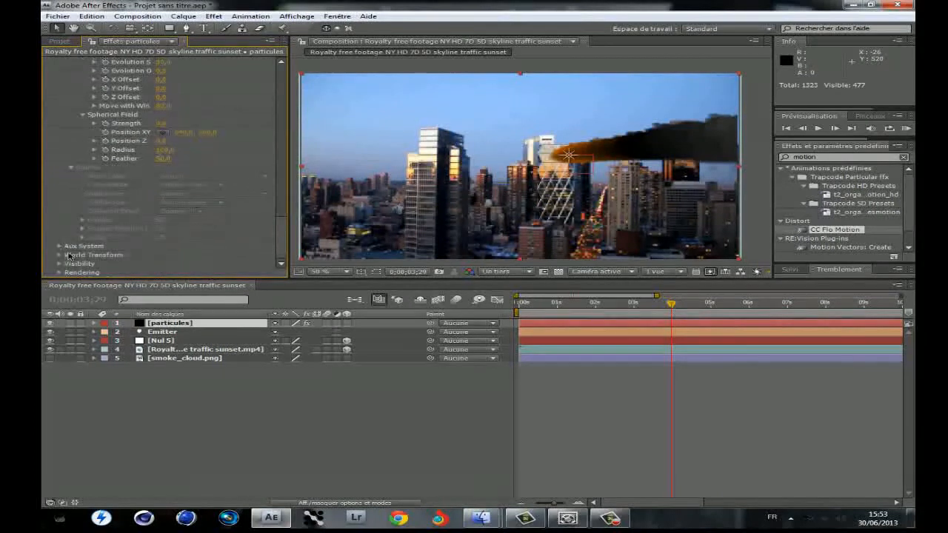
Try rotating the smoke trail with World Transform's Y Rotation, and undo the rotation.
{"action": "left_click", "coordinate": [59, 254]}
{"action": "scroll", "coordinate": [81, 248], "scroll_direction": "down", "scroll_amount": 2}
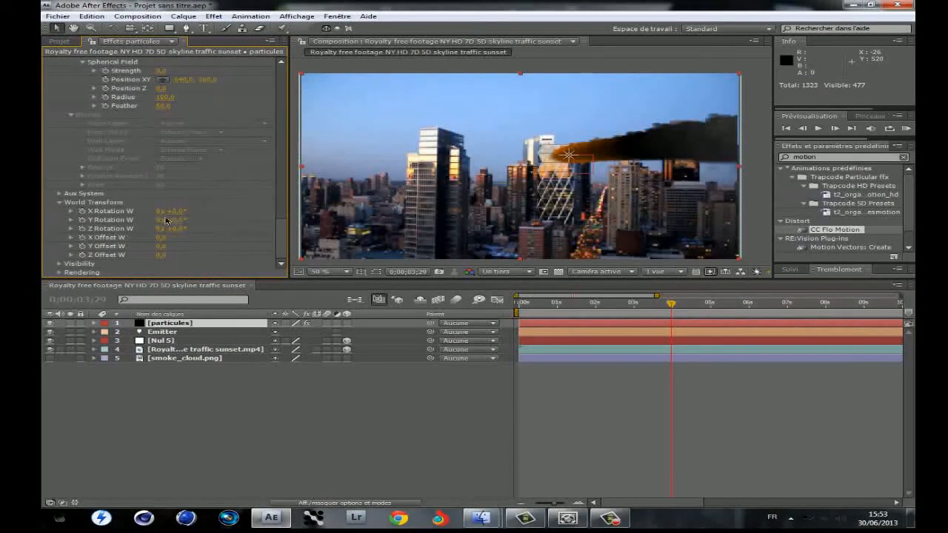
{"action": "mouse_move", "coordinate": [178, 220]}
{"action": "left_mouse_down"}
{"action": "mouse_move", "coordinate": [192, 219]}
{"action": "mouse_move", "coordinate": [165, 221]}
{"action": "left_mouse_up"}
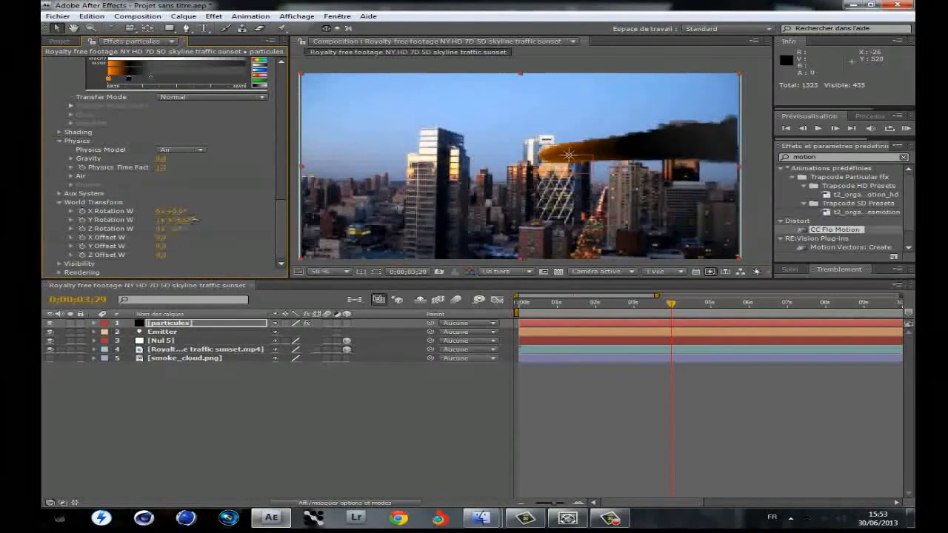
{"action": "left_click_drag", "start_coordinate": [224, 220], "coordinate": [223, 220]}
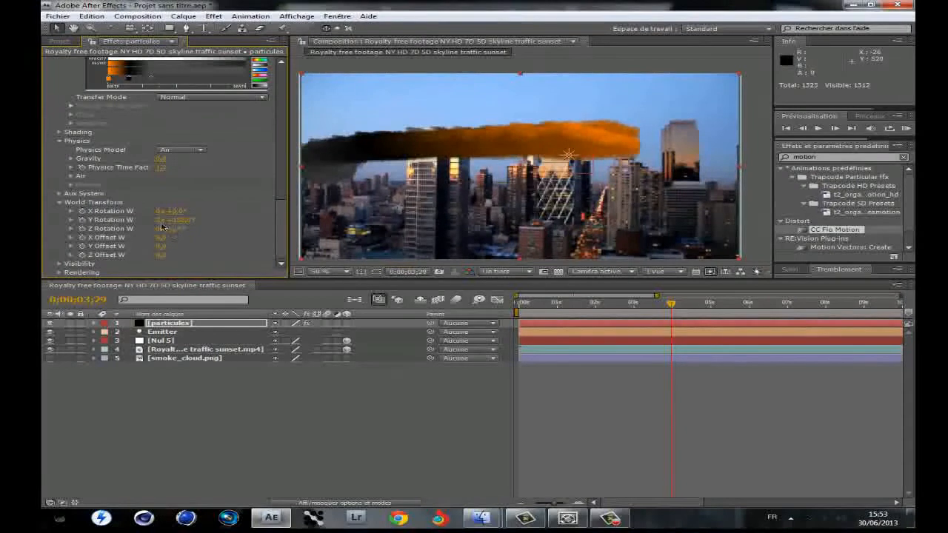
{"action": "key", "text": "ctrl+z"}
{"action": "key", "text": "ctrl+z"}
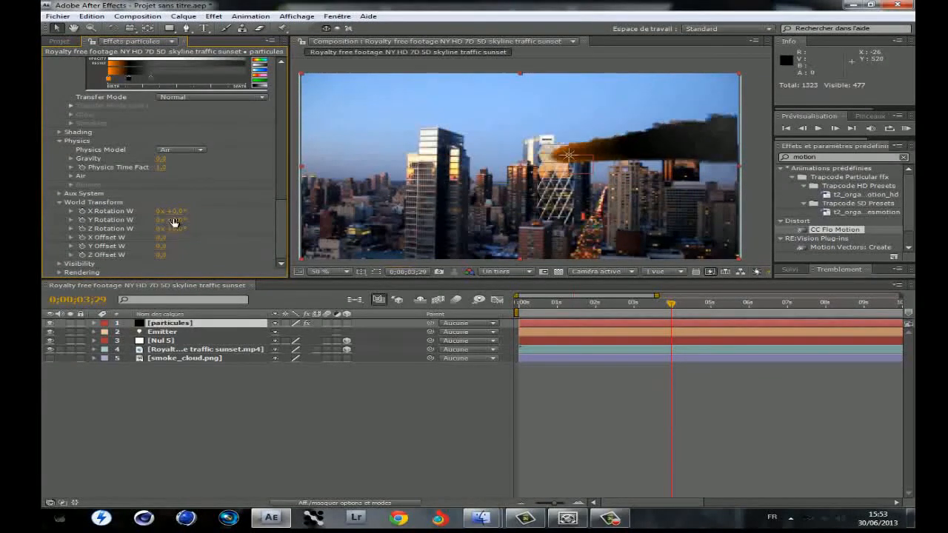
{"action": "left_click", "coordinate": [60, 203]}
Create a black solid named flares in the skyline composition.
{"action": "left_click", "coordinate": [205, 376]}
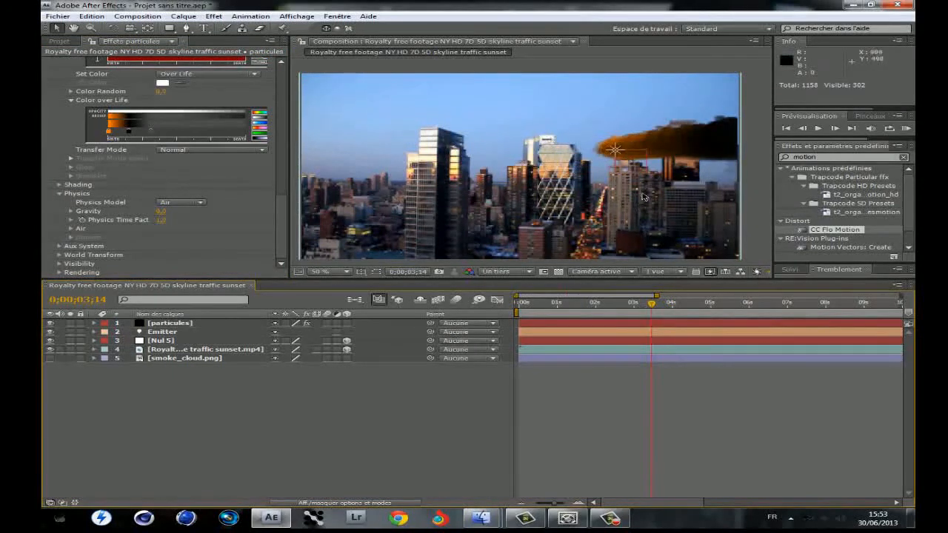
{"action": "right_click", "coordinate": [265, 401]}
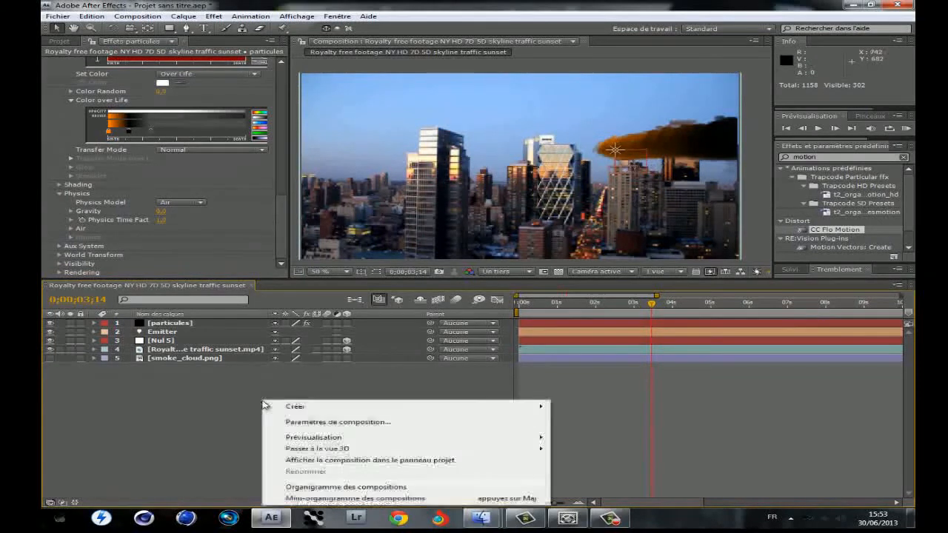
{"action": "mouse_move", "coordinate": [518, 406]}
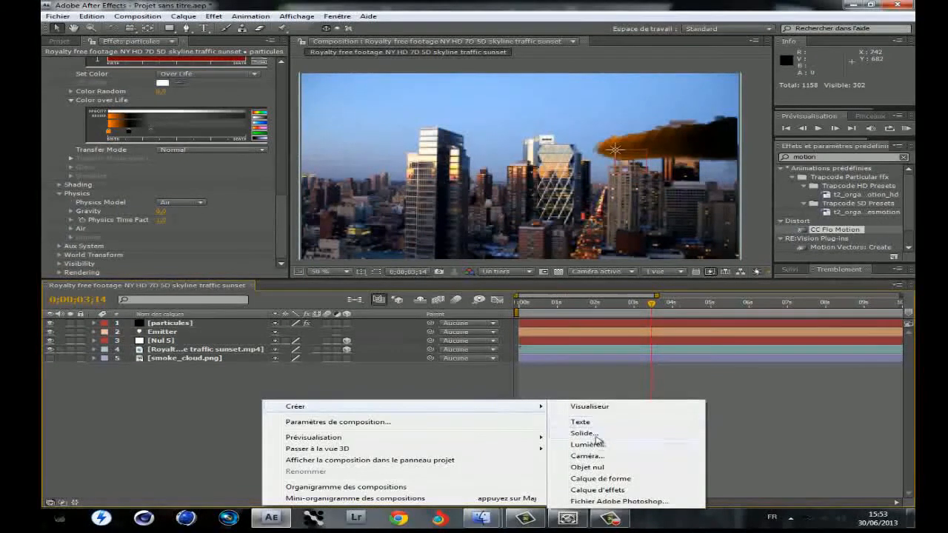
{"action": "left_click", "coordinate": [595, 434]}
{"action": "type", "text": "F"}
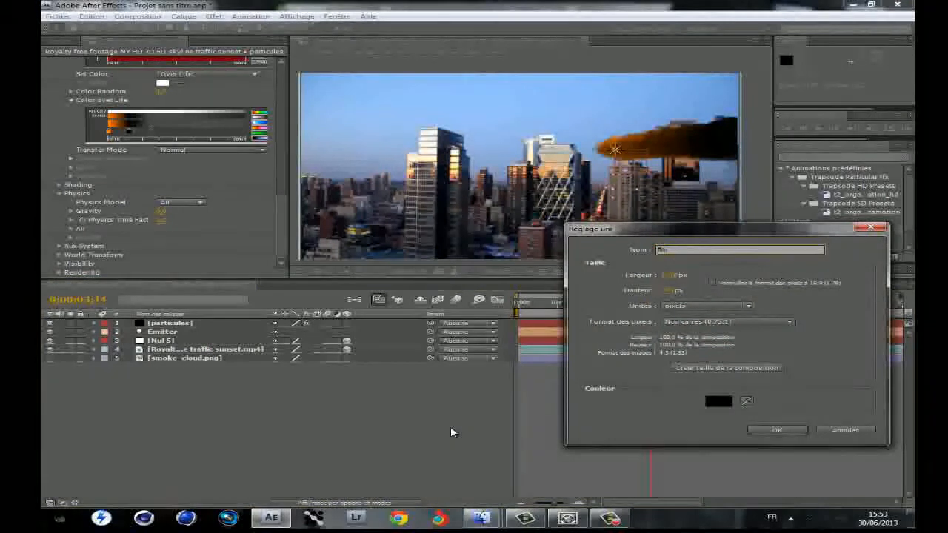
{"action": "key", "text": "Return"}
Apply Optical Flares to the flares solid, set its positioning source type to Track Lights, and check the tracking at a different time.
{"action": "left_click", "coordinate": [214, 15]}
{"action": "mouse_move", "coordinate": [385, 520]}
{"action": "left_click", "coordinate": [442, 509]}
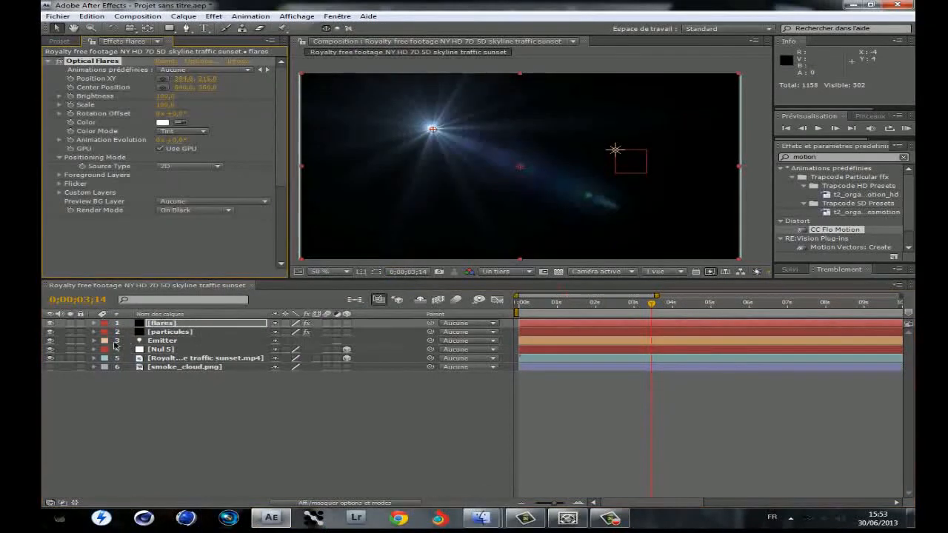
{"action": "left_click", "coordinate": [218, 168]}
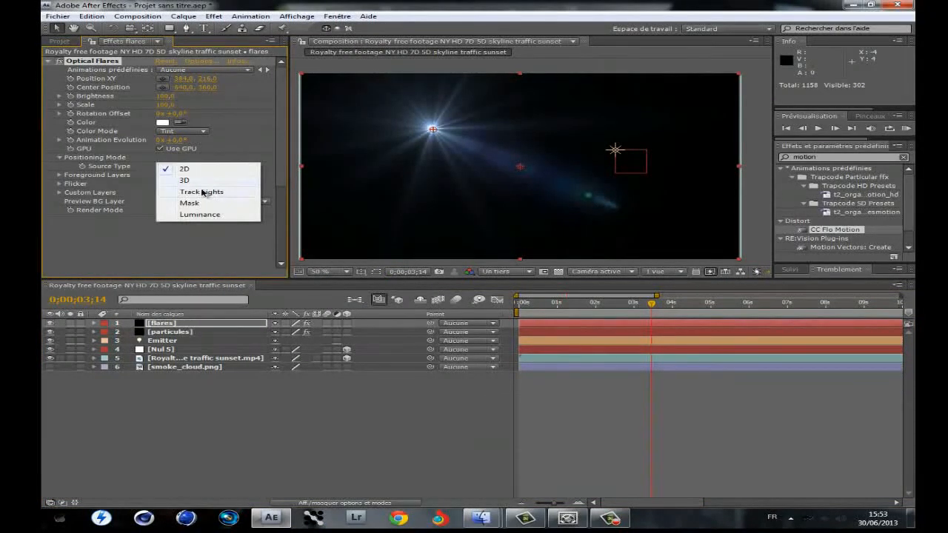
{"action": "left_click", "coordinate": [201, 192]}
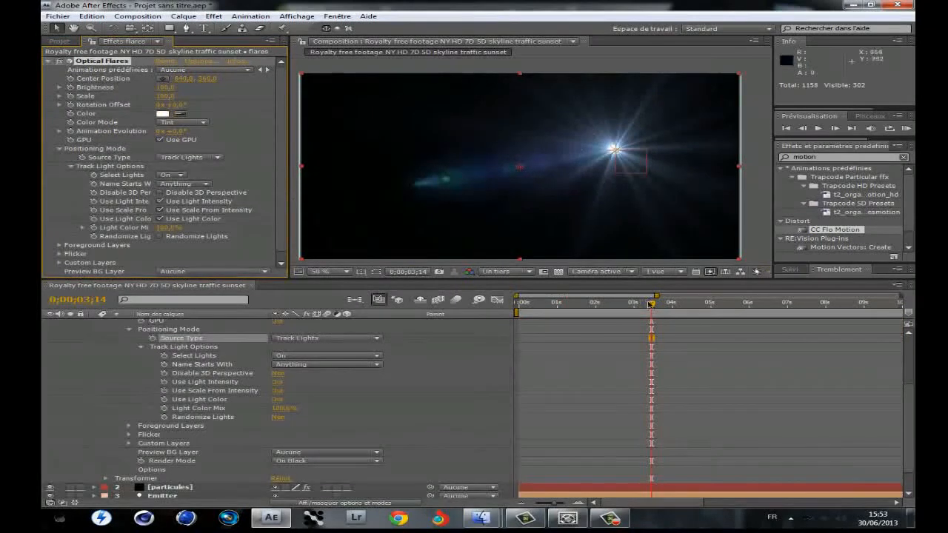
{"action": "left_click", "coordinate": [689, 304]}
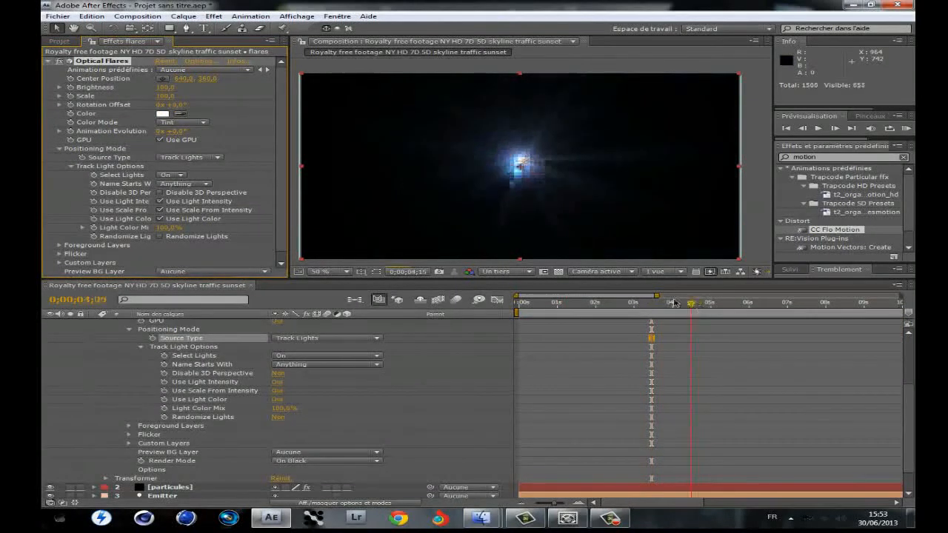
Set the flares layer's blending mode to Addition and preview the flare over the footage at 0;00;04;18.
{"action": "scroll", "coordinate": [151, 337], "scroll_direction": "up", "scroll_amount": 3}
{"action": "scroll", "coordinate": [126, 335], "scroll_direction": "up", "scroll_amount": 1}
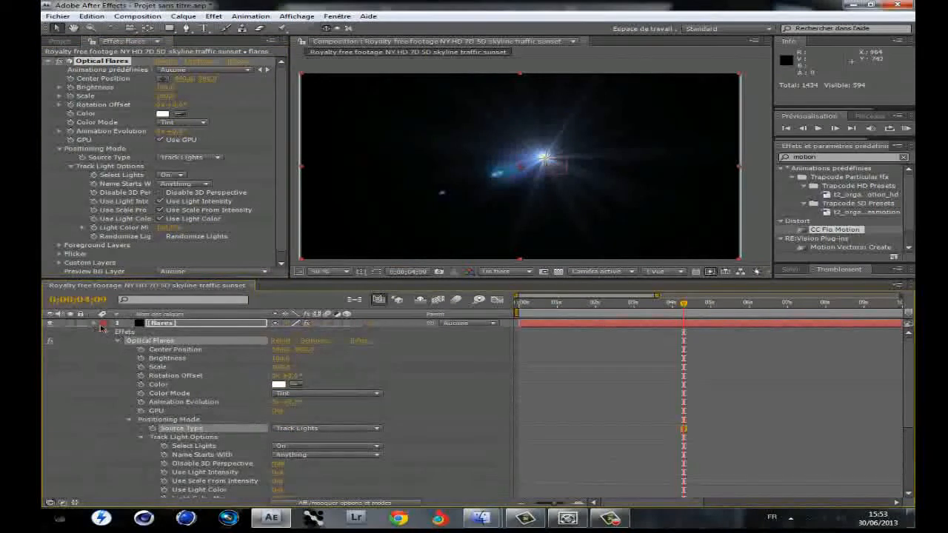
{"action": "left_click", "coordinate": [94, 324]}
{"action": "key", "text": "F4"}
{"action": "left_click", "coordinate": [311, 323]}
{"action": "left_click", "coordinate": [365, 182]}
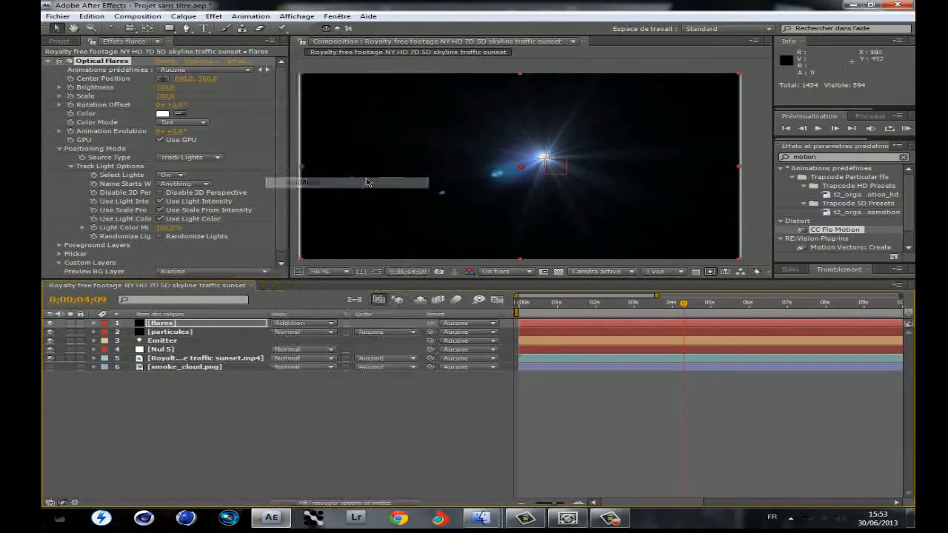
{"action": "left_click", "coordinate": [751, 252]}
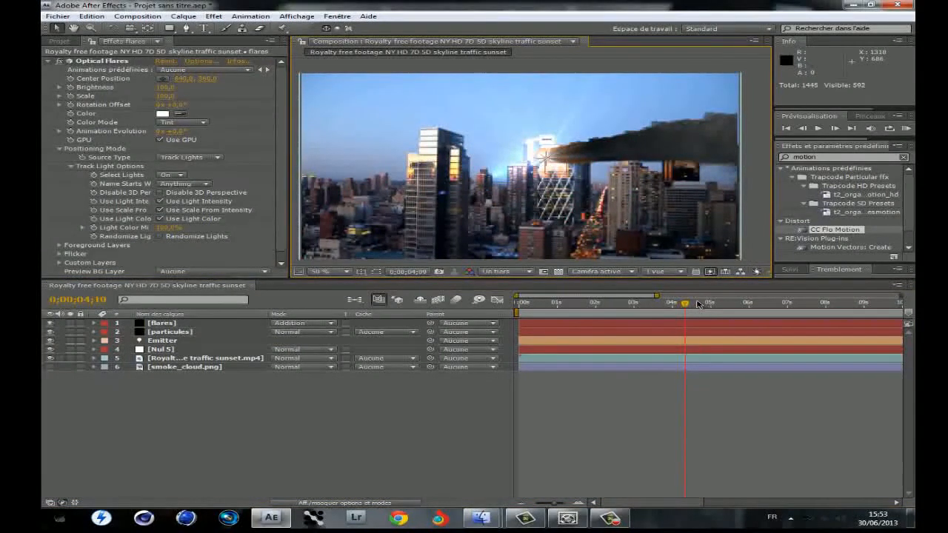
{"action": "left_click", "coordinate": [697, 304]}
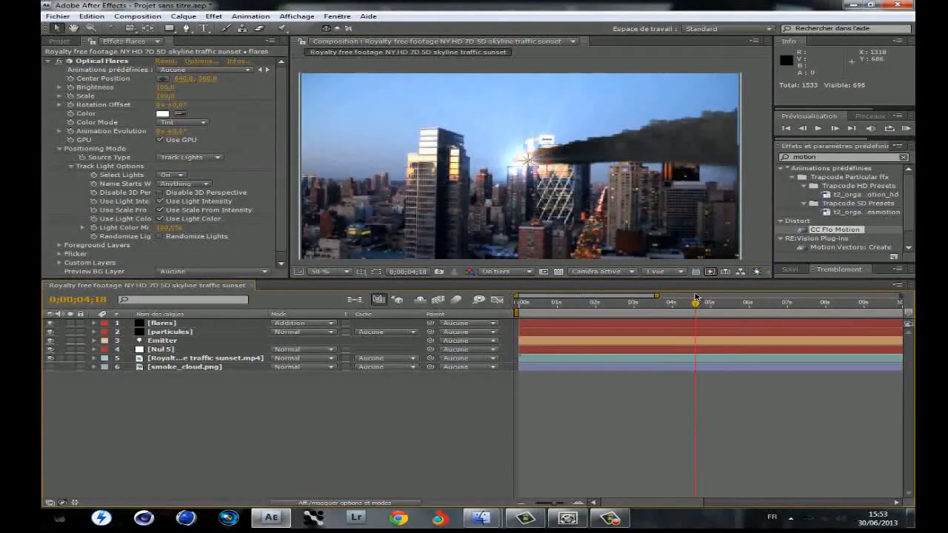
Load the Beached preset from the Light lens flares into the Optical Flares options.
{"action": "left_click", "coordinate": [200, 60]}
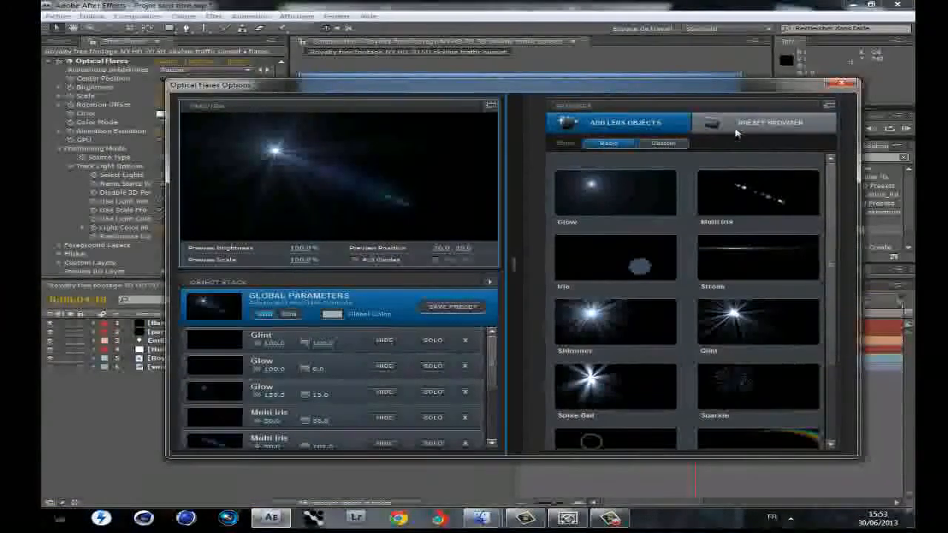
{"action": "left_click", "coordinate": [737, 133]}
{"action": "left_click", "coordinate": [748, 197]}
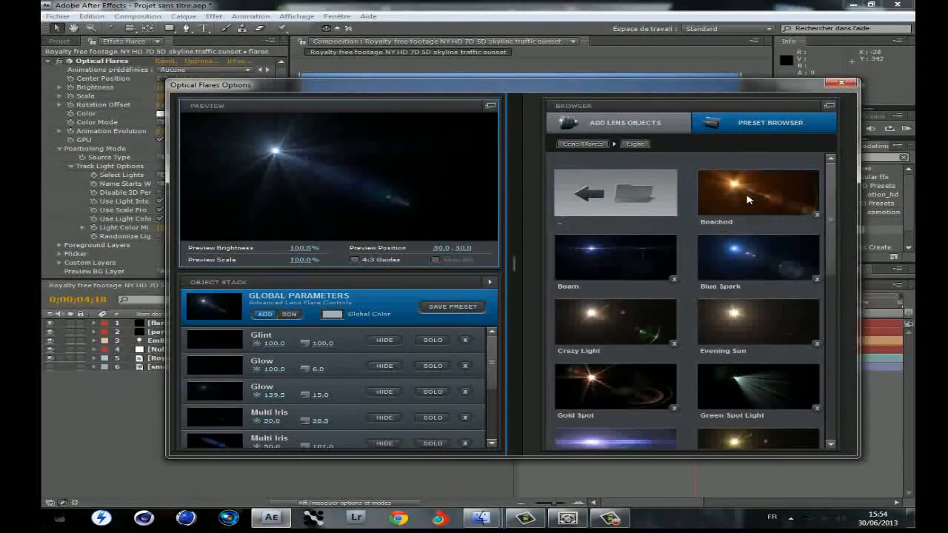
{"action": "left_click", "coordinate": [748, 198]}
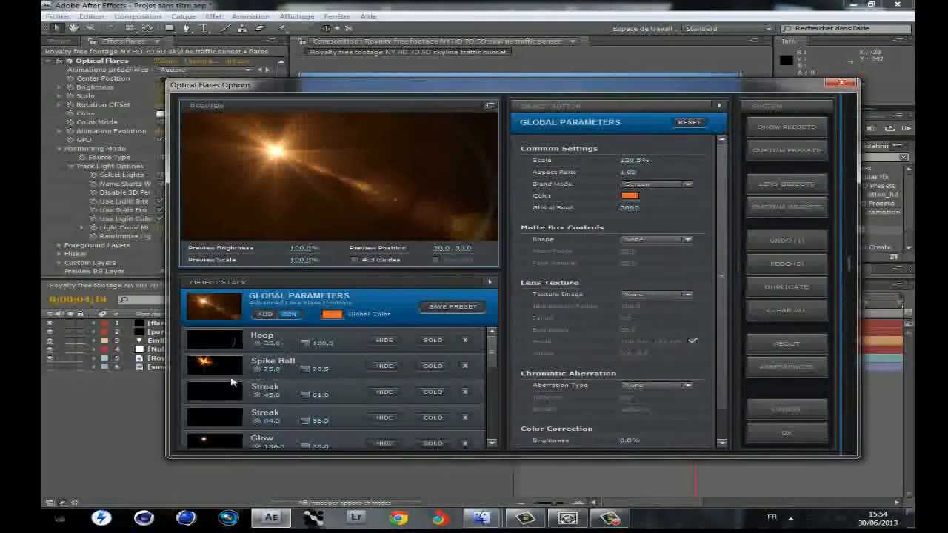
Adjust the brightness of the Beached flare's Glow object and apply the flare options.
{"action": "left_click_drag", "start_coordinate": [491, 351], "coordinate": [491, 370]}
{"action": "left_click", "coordinate": [216, 368]}
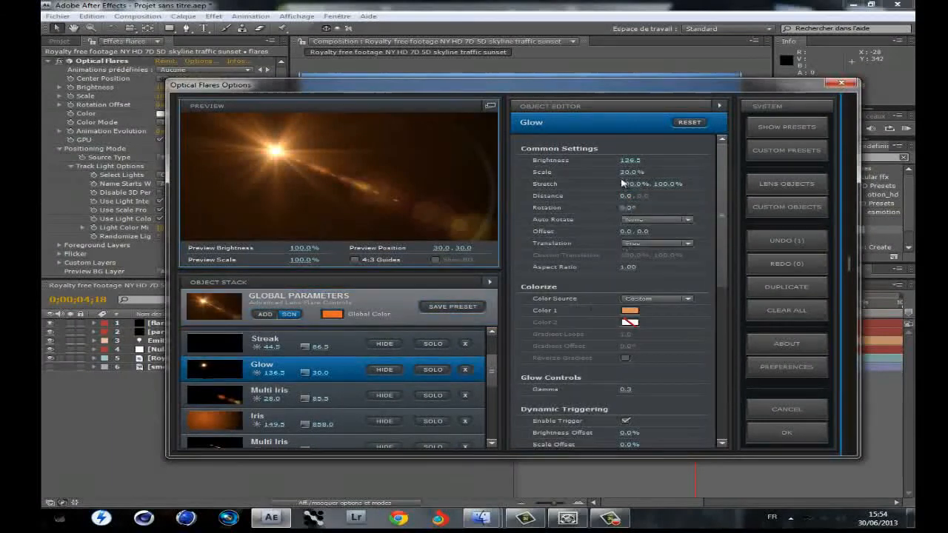
{"action": "mouse_move", "coordinate": [642, 163]}
{"action": "left_mouse_down"}
{"action": "mouse_move", "coordinate": [688, 166]}
{"action": "mouse_move", "coordinate": [654, 174]}
{"action": "left_mouse_up"}
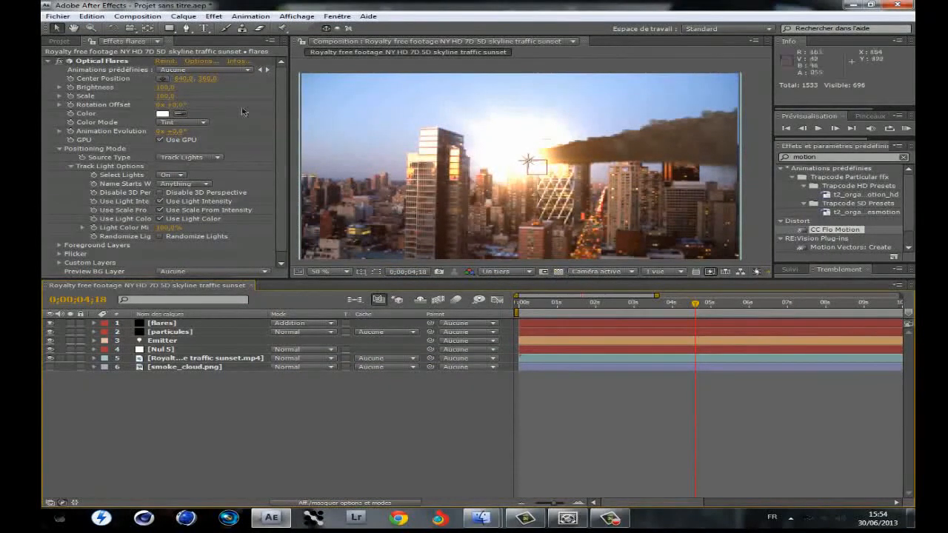
Set the flare's overall brightness and scale to 90, and preview it earlier in the shot around 0;00;03;13.
{"action": "type", "text": "75"}
{"action": "key", "text": "Return"}
{"action": "left_click", "coordinate": [168, 87]}
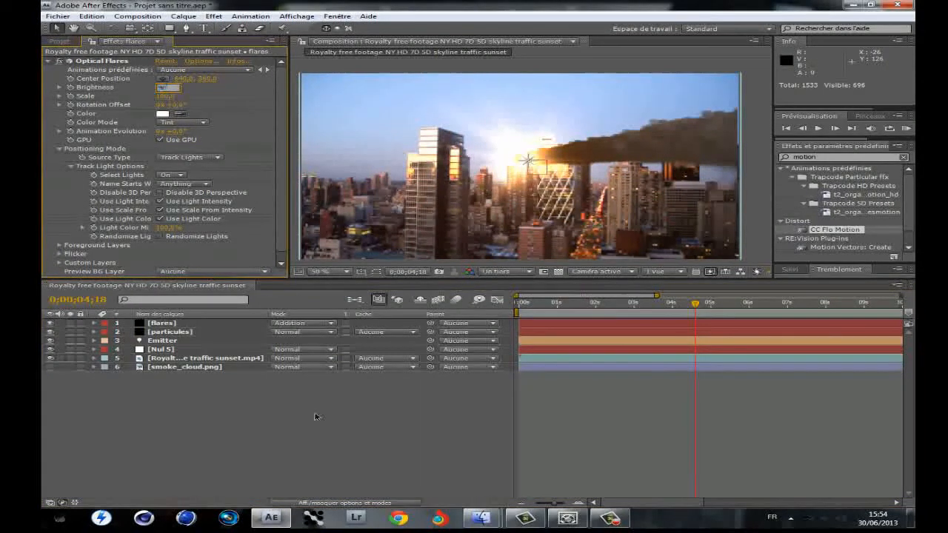
{"action": "type", "text": "90"}
{"action": "key", "text": "Tab"}
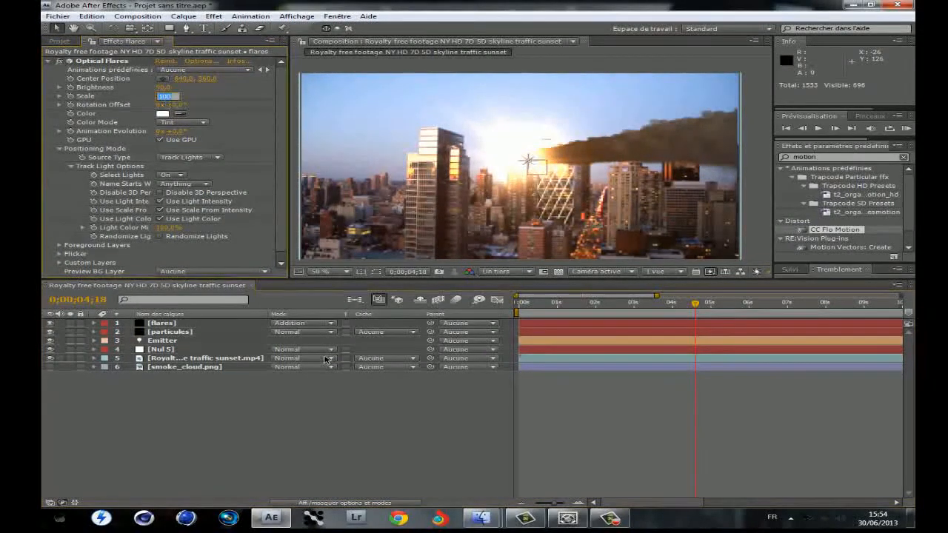
{"action": "left_click", "coordinate": [321, 418]}
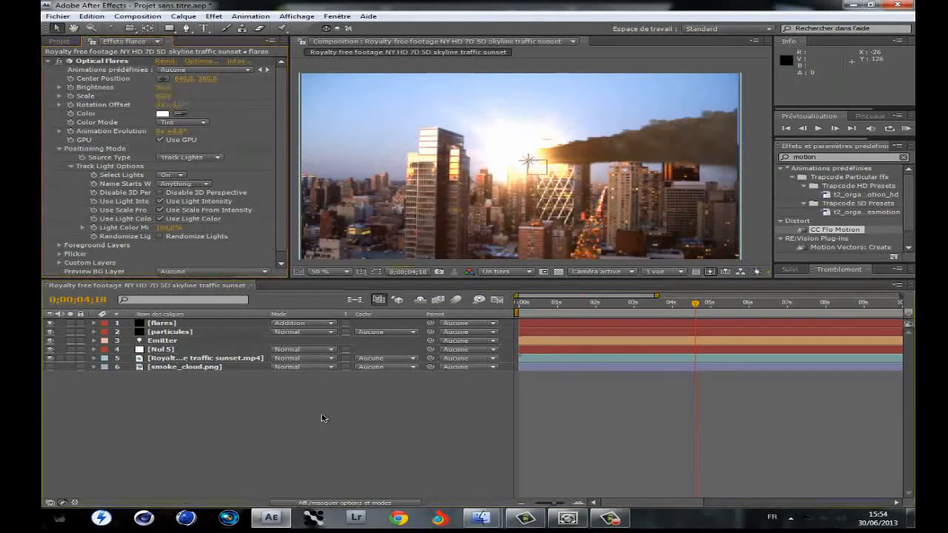
{"action": "left_click", "coordinate": [168, 95]}
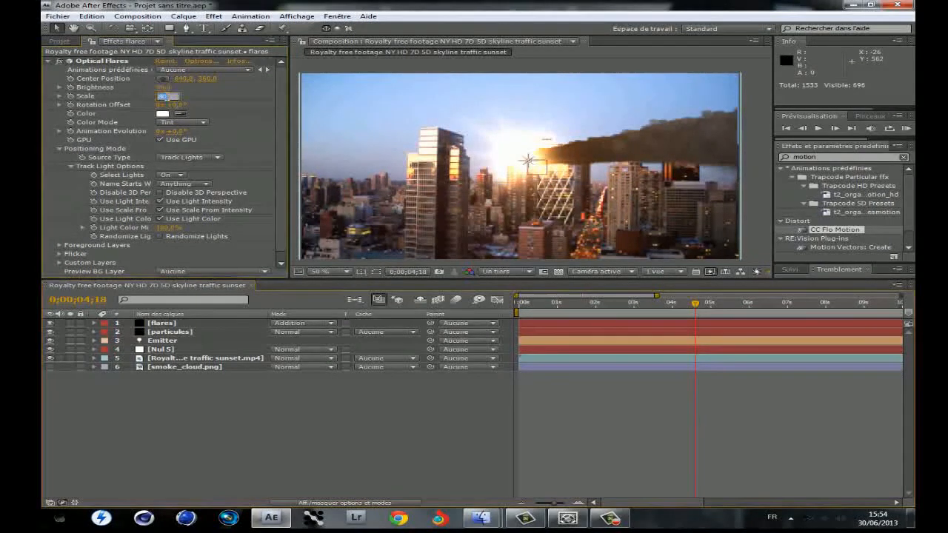
{"action": "left_click", "coordinate": [271, 422]}
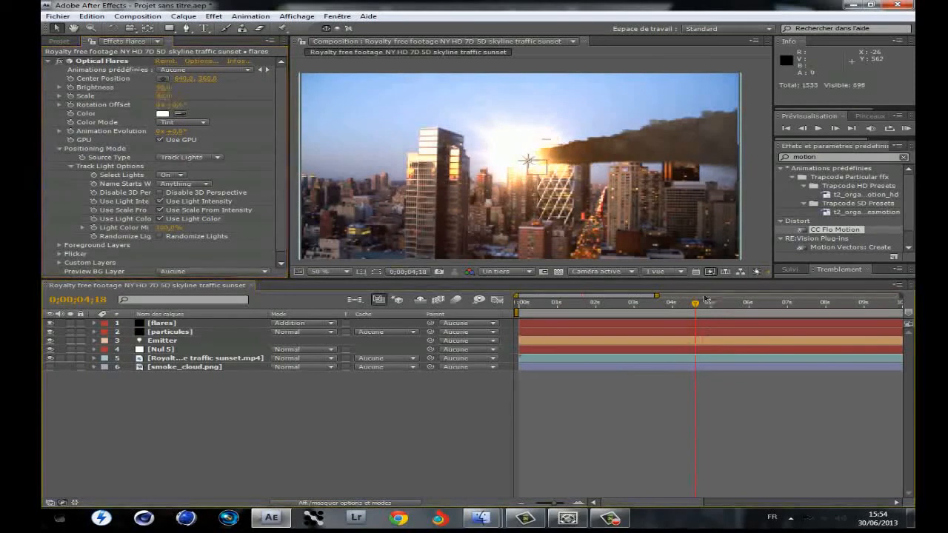
{"action": "left_click_drag", "start_coordinate": [588, 310], "coordinate": [650, 321]}
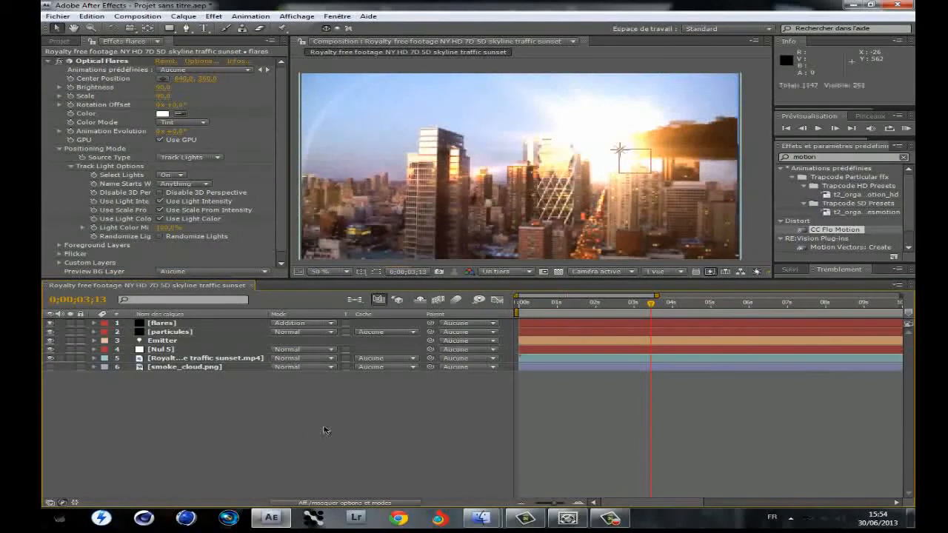
Apply Teinte/Saturation to the skyline footage layer, lower its global saturation to about -32, and preview it at 0;00;04;20.
{"action": "left_click", "coordinate": [205, 359]}
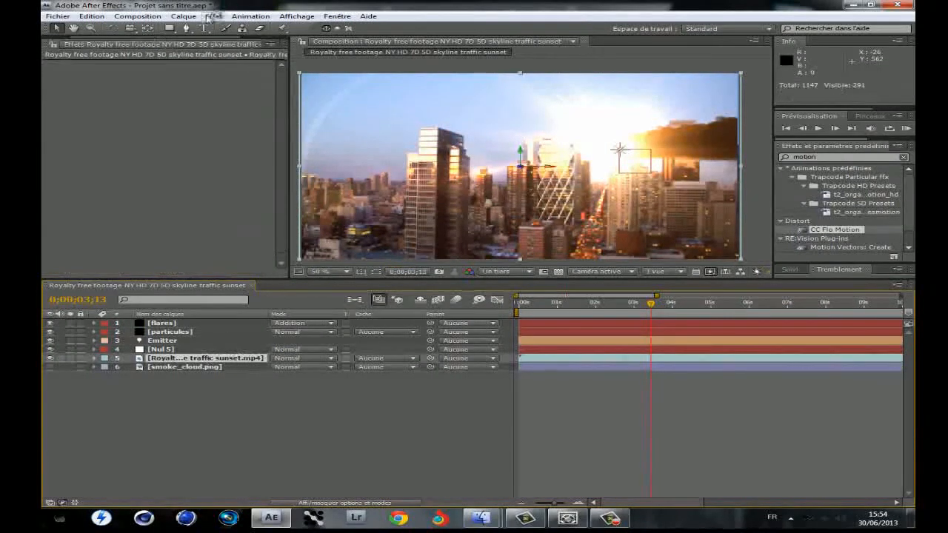
{"action": "left_click", "coordinate": [212, 396]}
{"action": "left_click", "coordinate": [158, 359]}
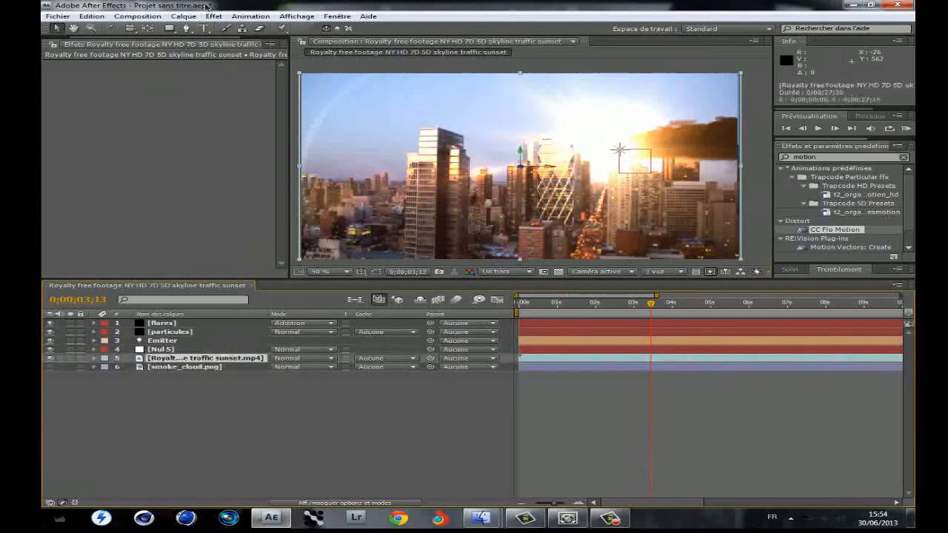
{"action": "left_click", "coordinate": [213, 16]}
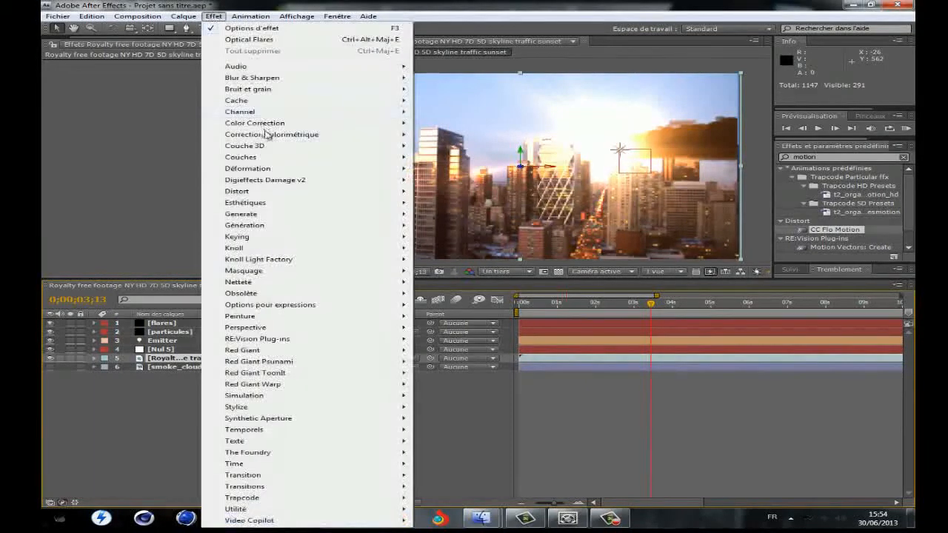
{"action": "mouse_move", "coordinate": [268, 135]}
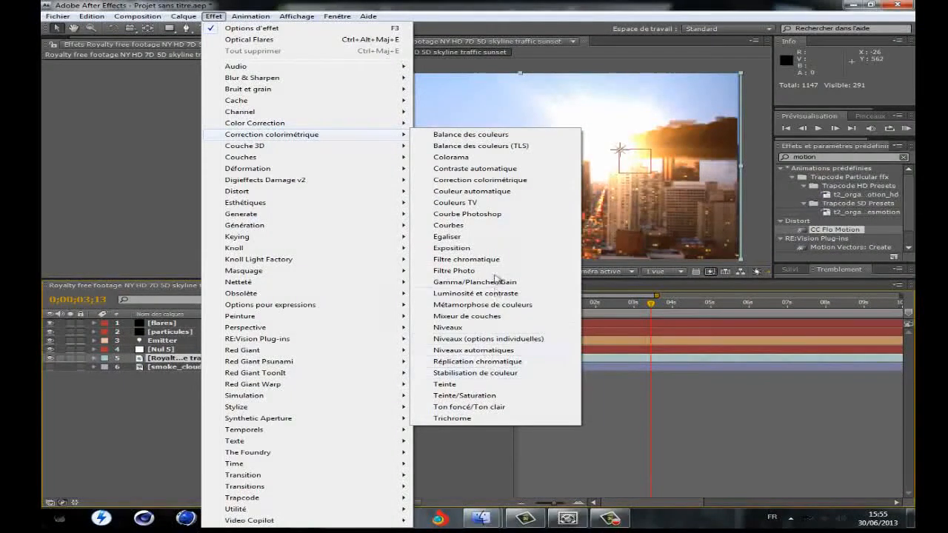
{"action": "left_click", "coordinate": [482, 396]}
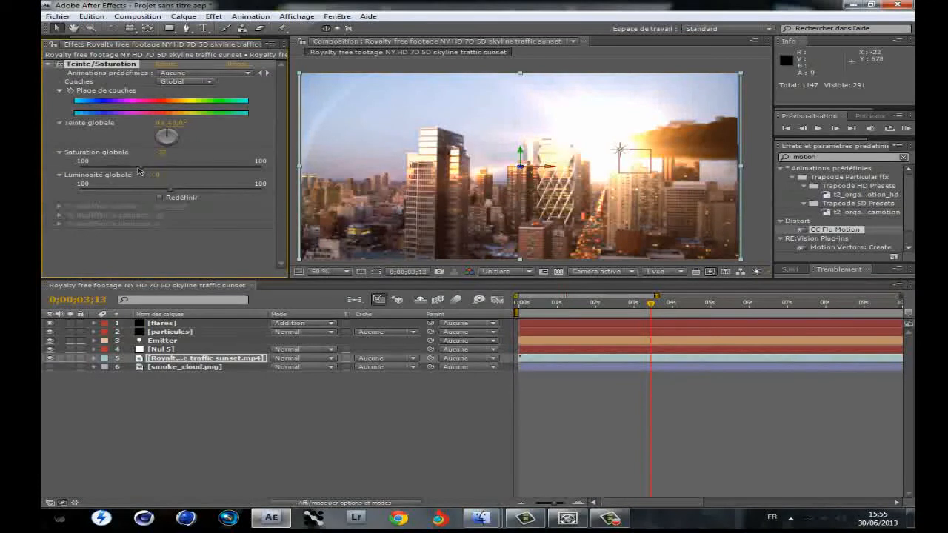
{"action": "left_click", "coordinate": [236, 403]}
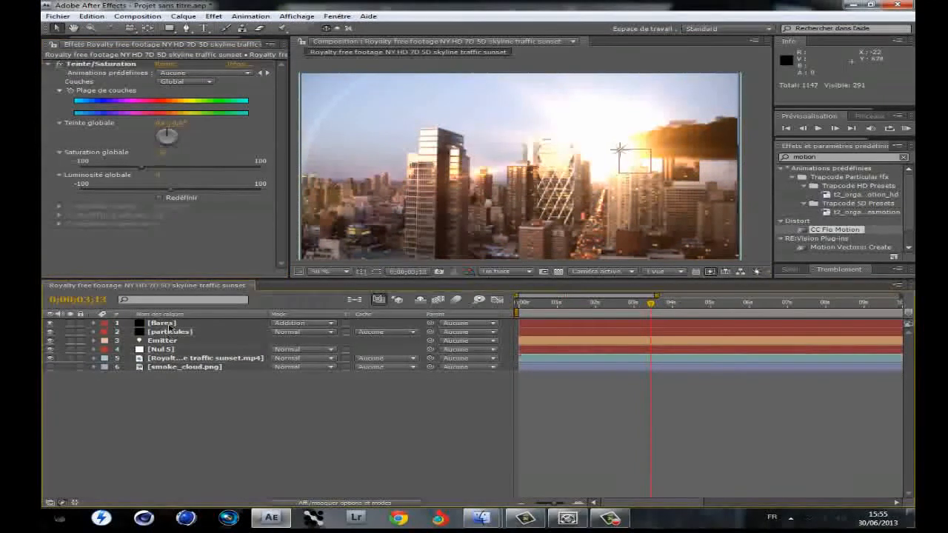
{"action": "left_click_drag", "start_coordinate": [665, 303], "coordinate": [698, 305]}
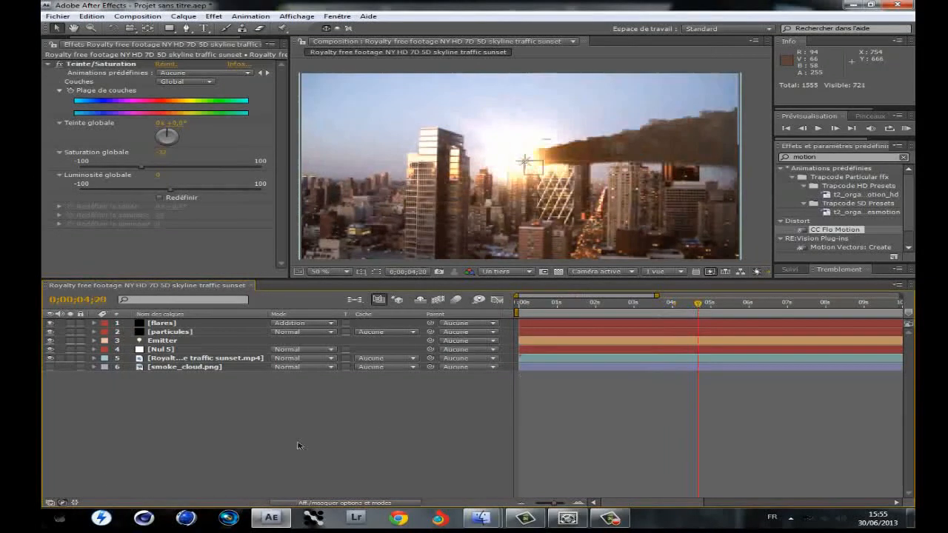
Create an adjustment layer above all layers, apply Teinte/Saturation to it, and set its global saturation to about 2.
{"action": "right_click", "coordinate": [107, 400]}
{"action": "mouse_move", "coordinate": [166, 409]}
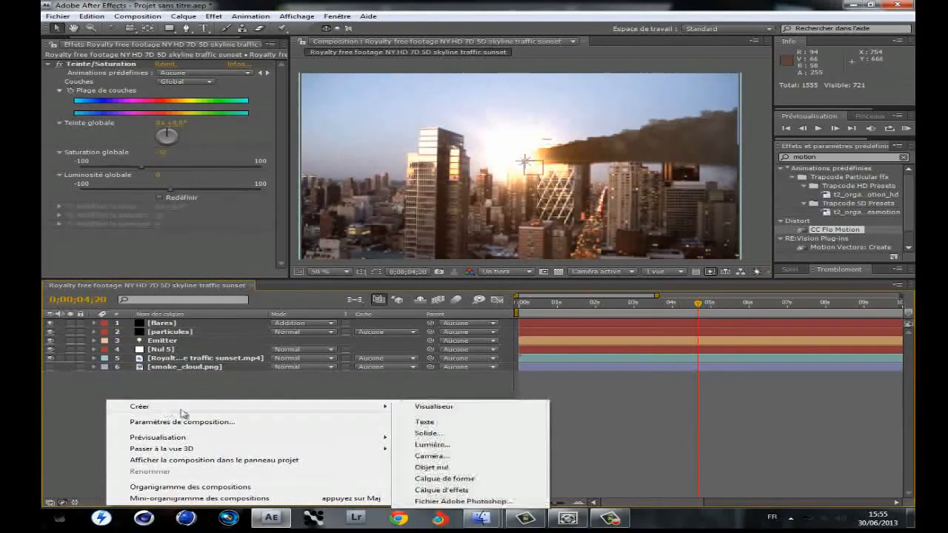
{"action": "left_click", "coordinate": [467, 492]}
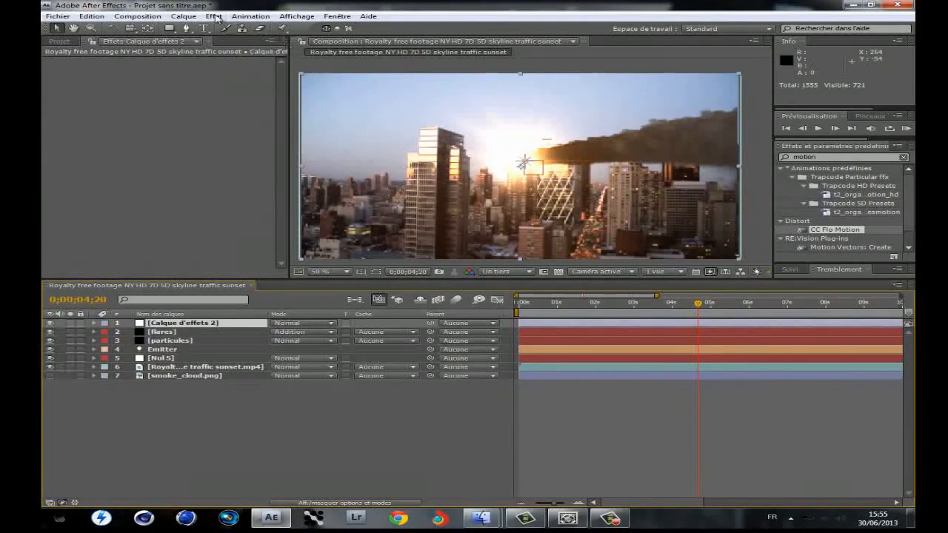
{"action": "left_click", "coordinate": [215, 16]}
{"action": "mouse_move", "coordinate": [324, 134]}
{"action": "left_click", "coordinate": [464, 395]}
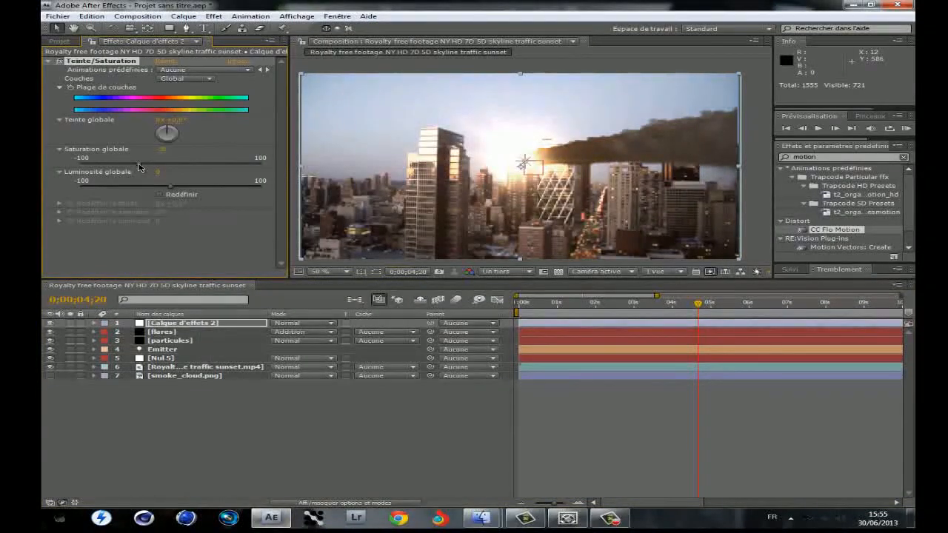
{"action": "left_click_drag", "start_coordinate": [156, 168], "coordinate": [174, 167]}
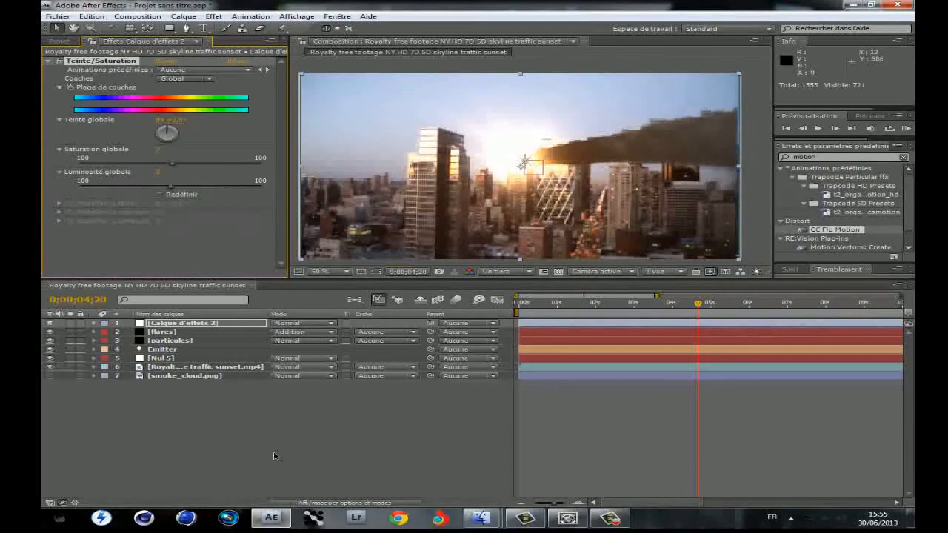
Add a Courbes effect to the adjustment layer and shape the RGB curve into a gentle S with darker shadows and brighter highlights.
{"action": "right_click", "coordinate": [260, 432]}
{"action": "left_click", "coordinate": [201, 325]}
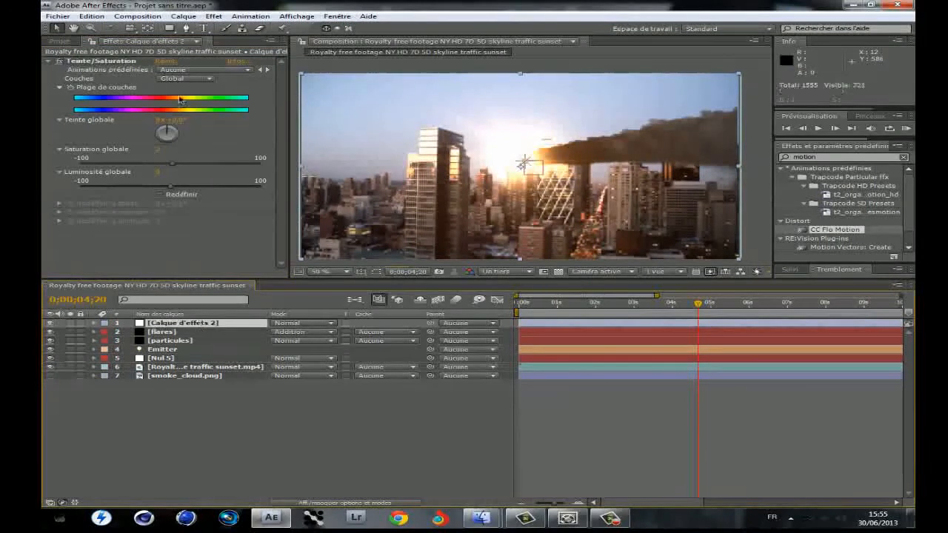
{"action": "left_click", "coordinate": [214, 17]}
{"action": "mouse_move", "coordinate": [345, 137]}
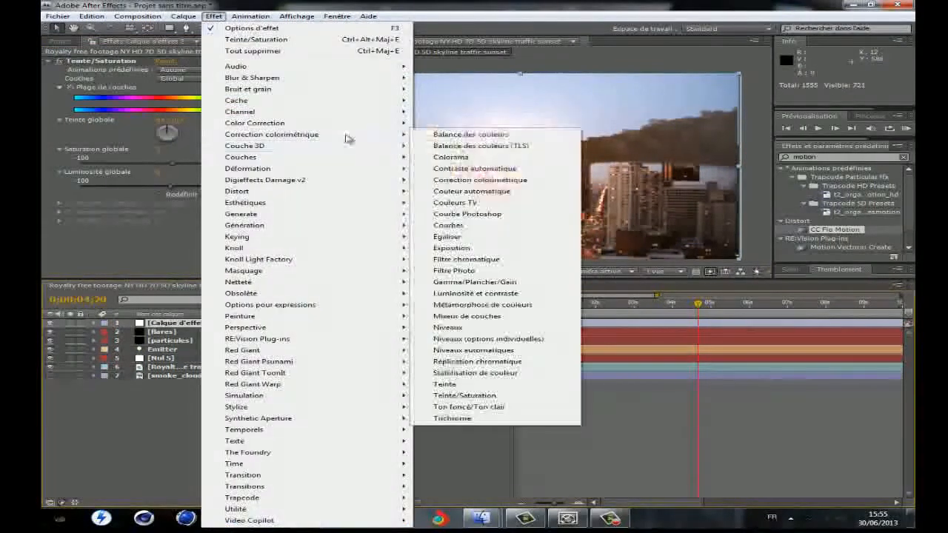
{"action": "left_click", "coordinate": [474, 229]}
{"action": "left_click_drag", "start_coordinate": [106, 241], "coordinate": [106, 249]}
{"action": "left_click_drag", "start_coordinate": [159, 212], "coordinate": [157, 208]}
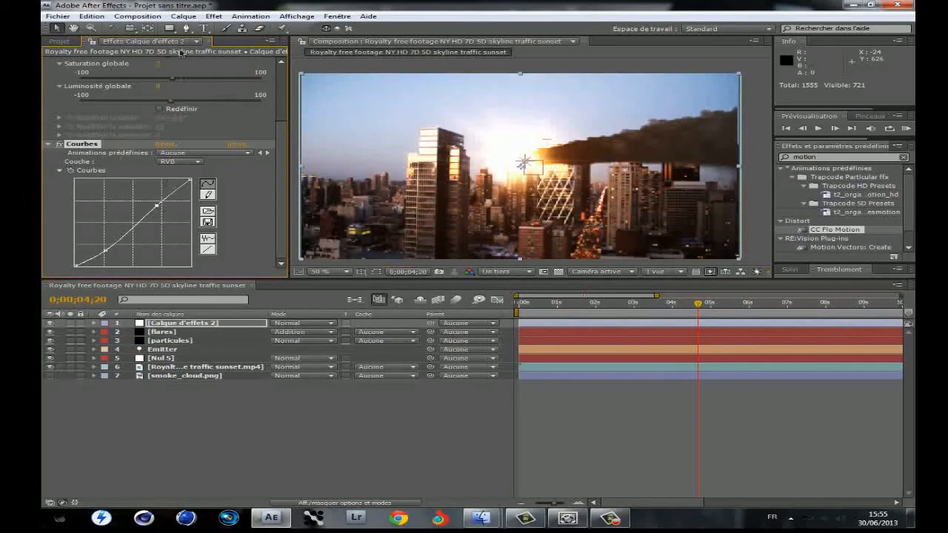
Raise the midpoint of the blue curve slightly and adjust the green curve's midpoint on the adjustment layer.
{"action": "left_click", "coordinate": [179, 161]}
{"action": "left_click", "coordinate": [181, 196]}
{"action": "left_click_drag", "start_coordinate": [128, 217], "coordinate": [129, 220]}
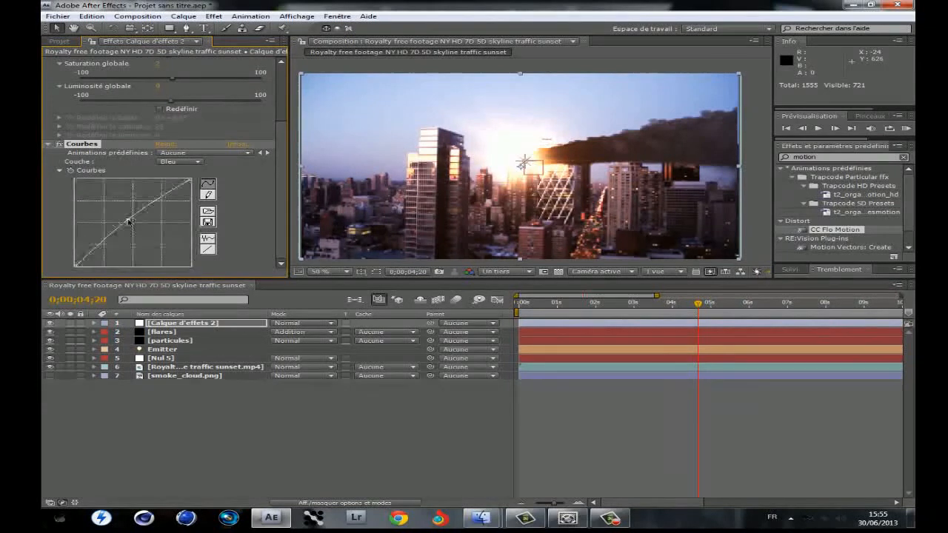
{"action": "left_click", "coordinate": [169, 161]}
{"action": "left_click", "coordinate": [175, 149]}
{"action": "left_click_drag", "start_coordinate": [133, 222], "coordinate": [135, 224]}
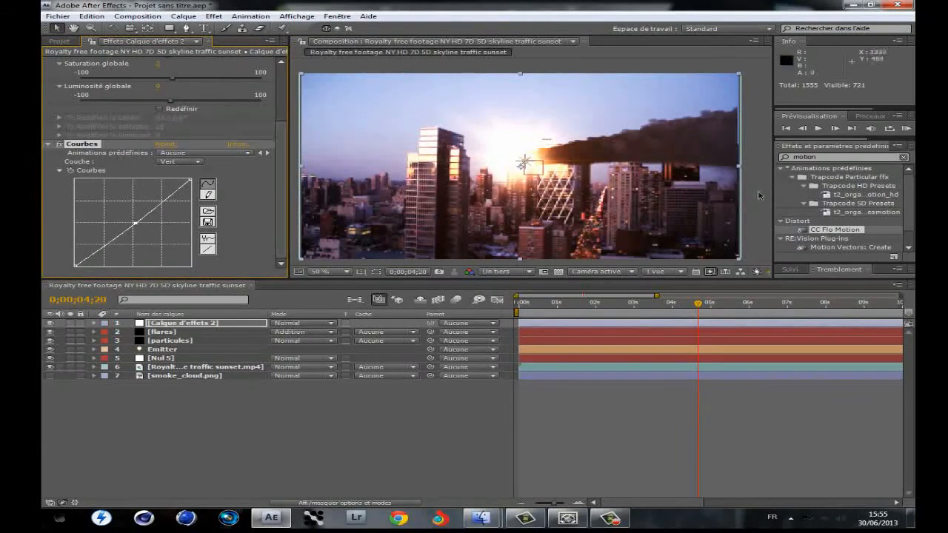
Preview the colour grade along the shot up to 0;00;06;18, then return to 0;00;04;16.
{"action": "left_click", "coordinate": [643, 312]}
{"action": "left_click_drag", "start_coordinate": [643, 305], "coordinate": [722, 306]}
{"action": "left_click", "coordinate": [775, 307]}
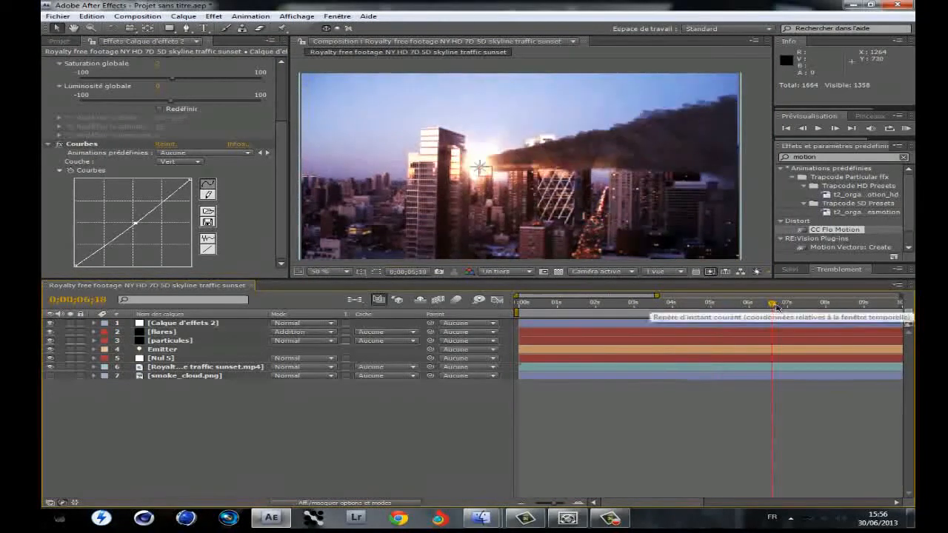
{"action": "left_click", "coordinate": [692, 306]}
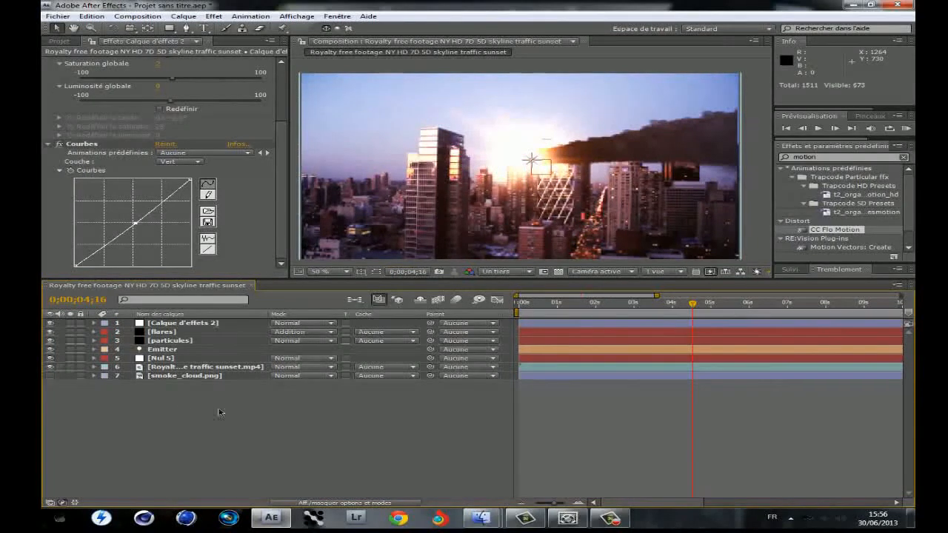
Clear the effects search and create a new black solid at the top of the composition.
{"action": "left_click_drag", "start_coordinate": [827, 156], "coordinate": [778, 159]}
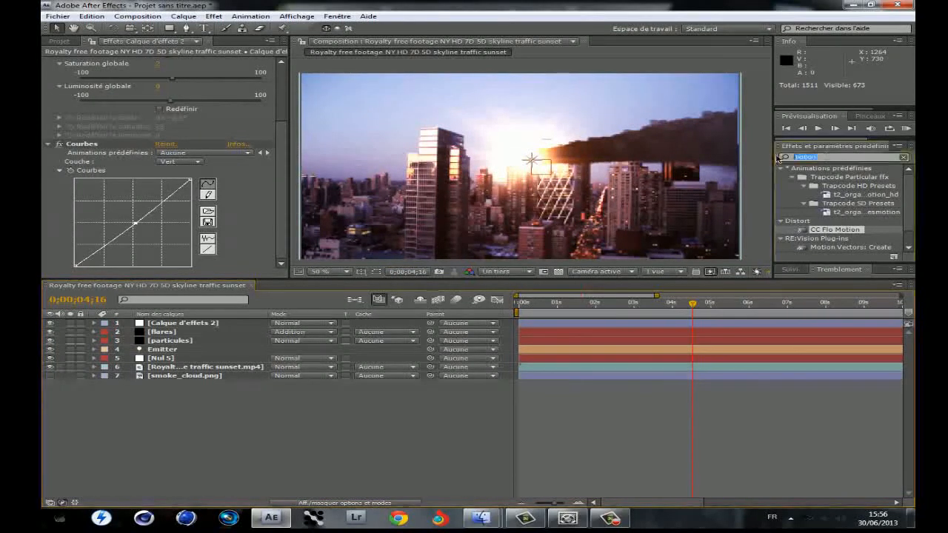
{"action": "key", "text": "BackSpace"}
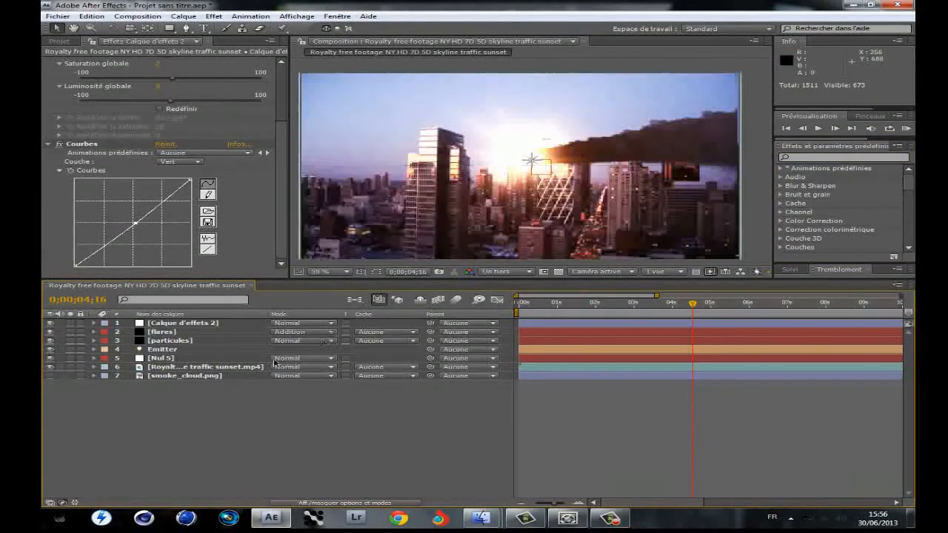
{"action": "right_click", "coordinate": [167, 417]}
{"action": "mouse_move", "coordinate": [201, 408]}
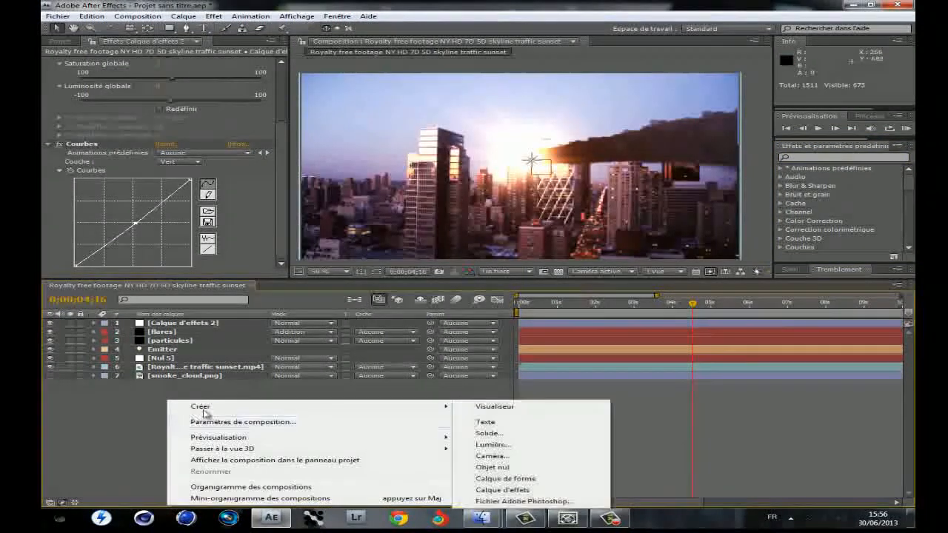
{"action": "left_click", "coordinate": [489, 434]}
{"action": "left_click", "coordinate": [770, 427]}
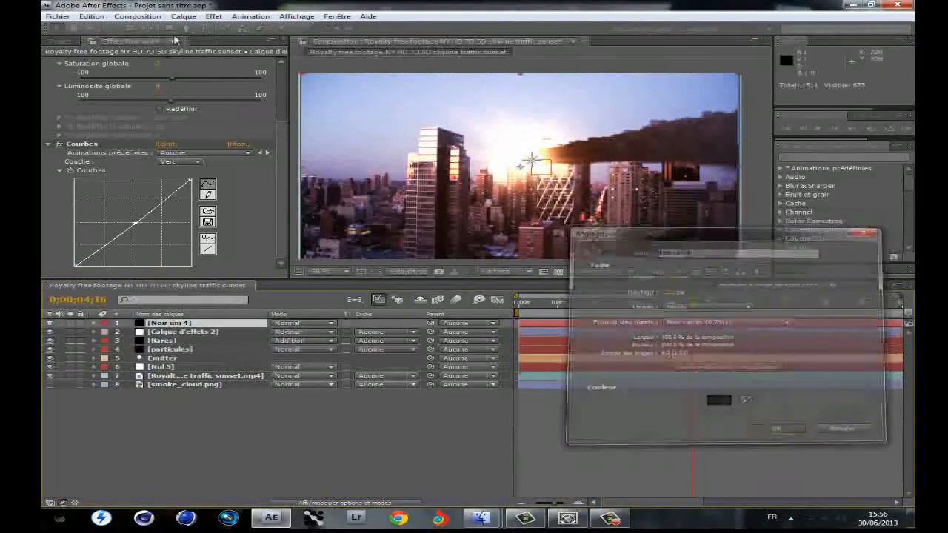
Apply the Grille effect to the black solid as a guide and mask thin full-width strips along the frame's upper and lower edges.
{"action": "left_click", "coordinate": [213, 16]}
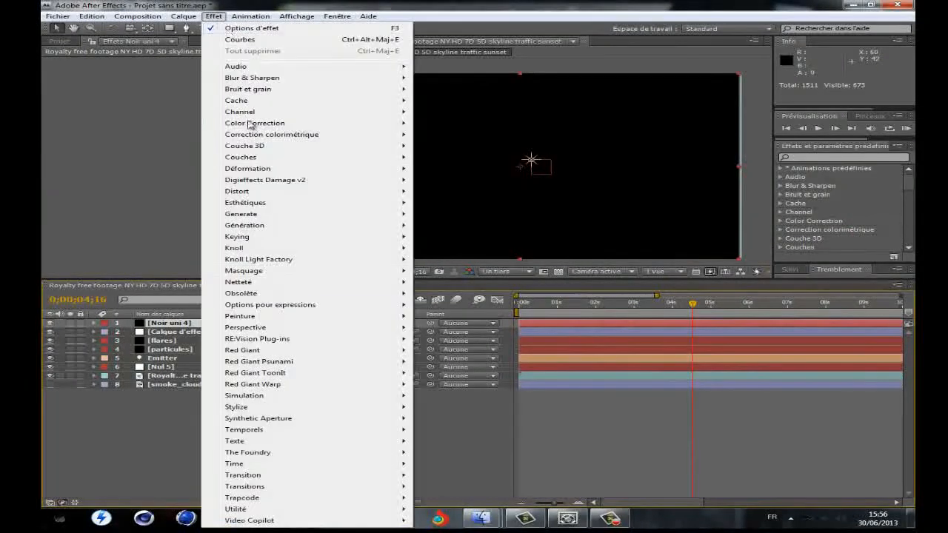
{"action": "mouse_move", "coordinate": [314, 226]}
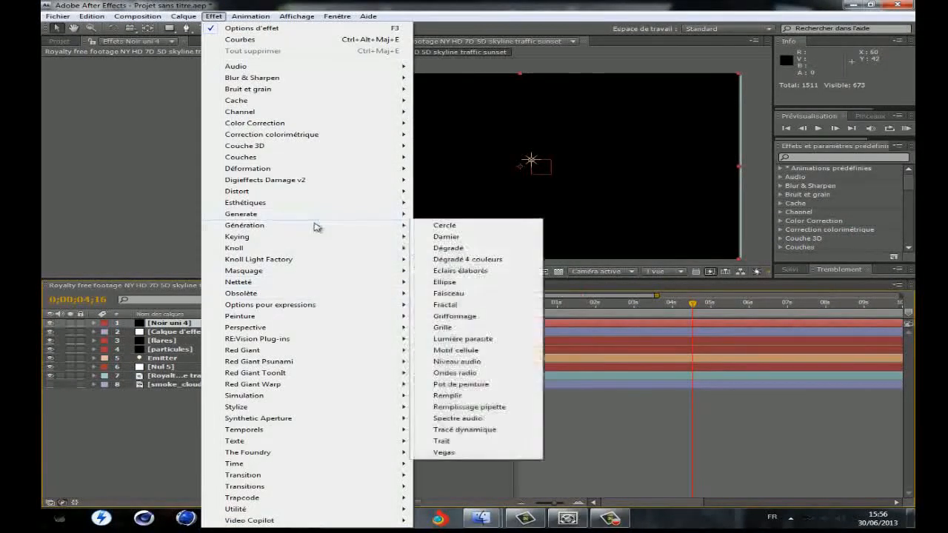
{"action": "left_click", "coordinate": [443, 327]}
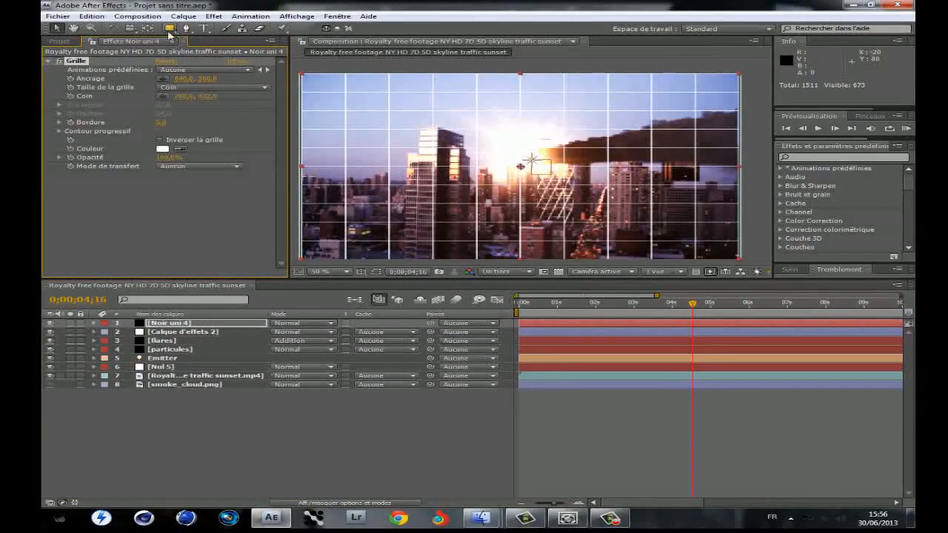
{"action": "left_click", "coordinate": [171, 31]}
{"action": "left_click_drag", "start_coordinate": [292, 69], "coordinate": [748, 93]}
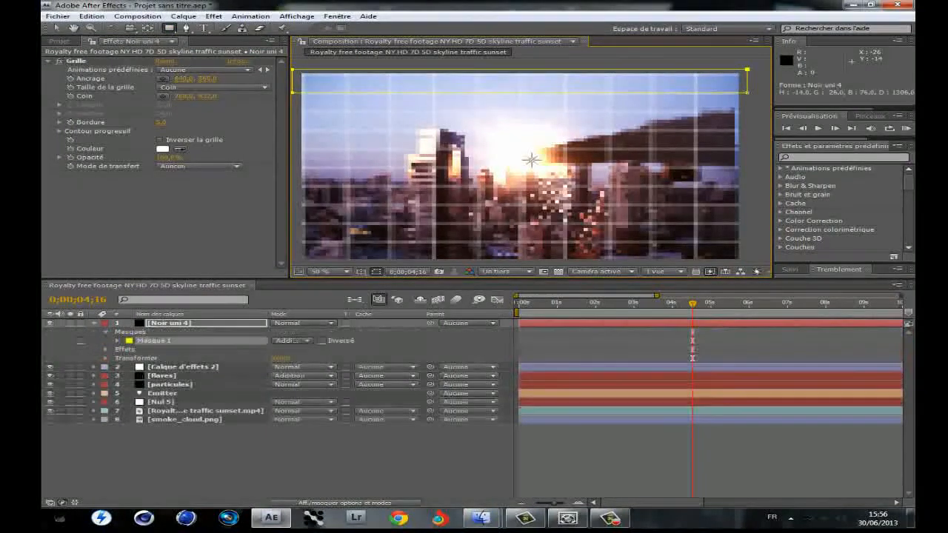
{"action": "left_click_drag", "start_coordinate": [751, 241], "coordinate": [298, 260]}
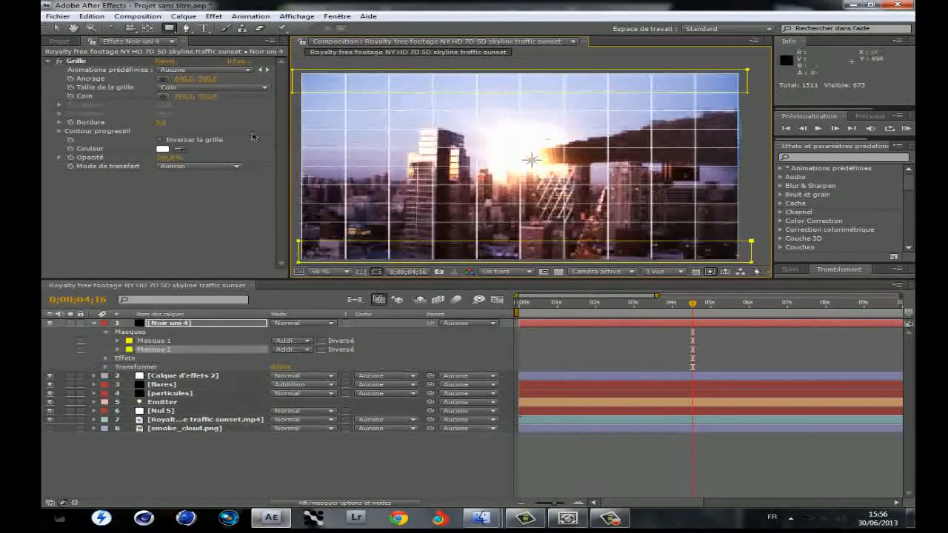
Delete the Grille effect so the masked solid forms black letterbox bars, and preview the shot up to 0;00;04;20.
{"action": "left_click", "coordinate": [107, 62]}
{"action": "key", "text": "Delete"}
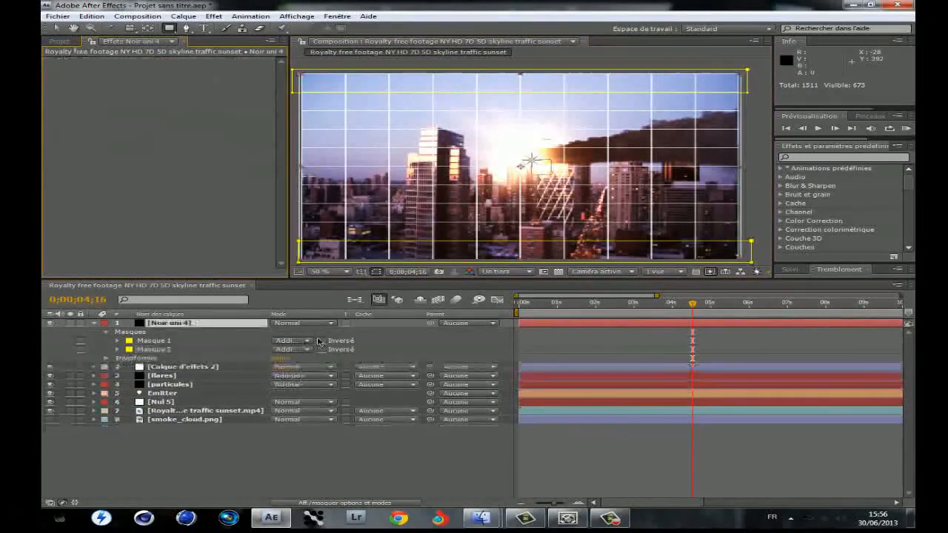
{"action": "left_click", "coordinate": [57, 30]}
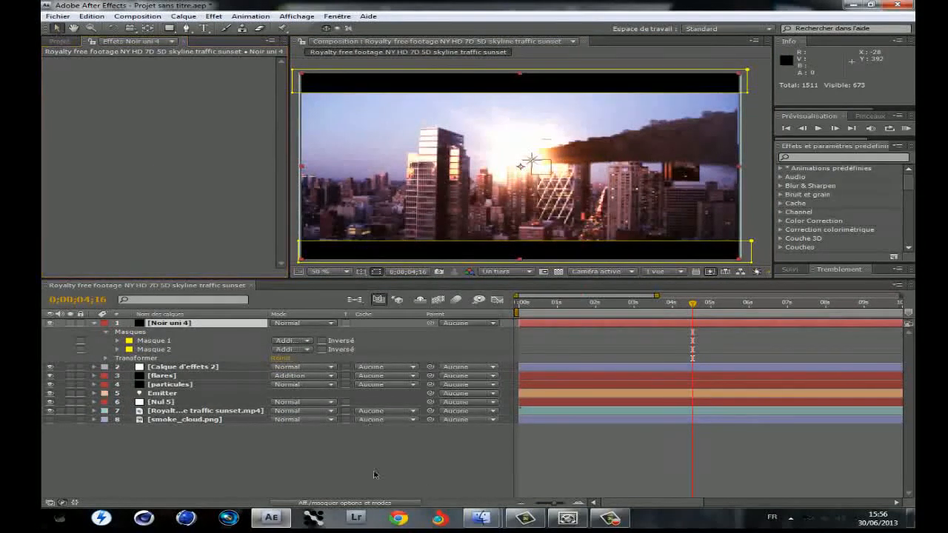
{"action": "left_click", "coordinate": [411, 487]}
{"action": "left_click_drag", "start_coordinate": [629, 304], "coordinate": [685, 305]}
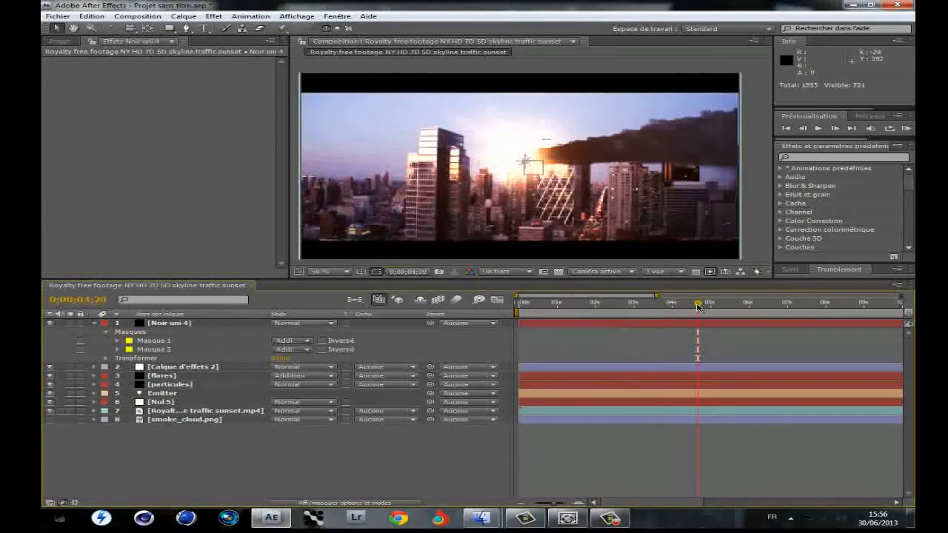
Collapse the black solid's properties, create a camera with the 50 mm preset, and reveal its Position property.
{"action": "right_click", "coordinate": [230, 451]}
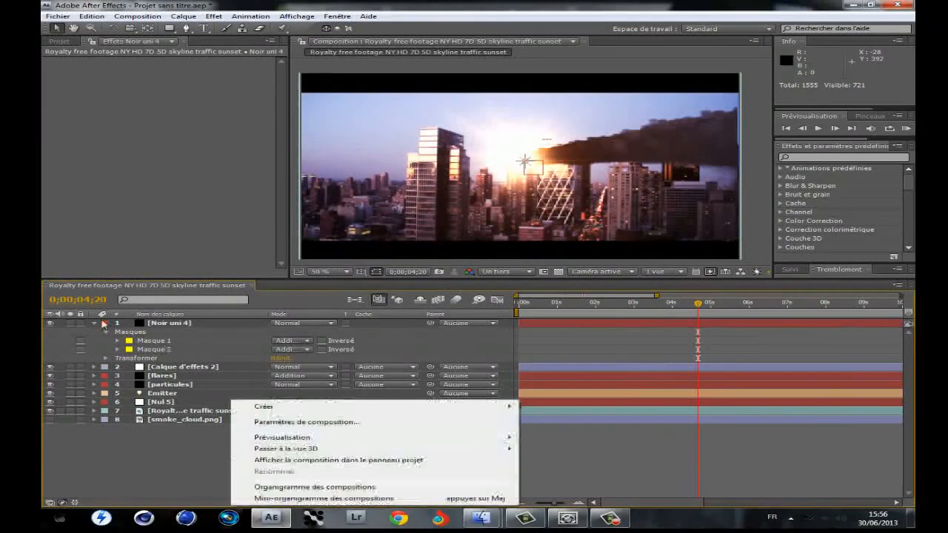
{"action": "left_click", "coordinate": [94, 324]}
{"action": "right_click", "coordinate": [237, 451]}
{"action": "mouse_move", "coordinate": [331, 410]}
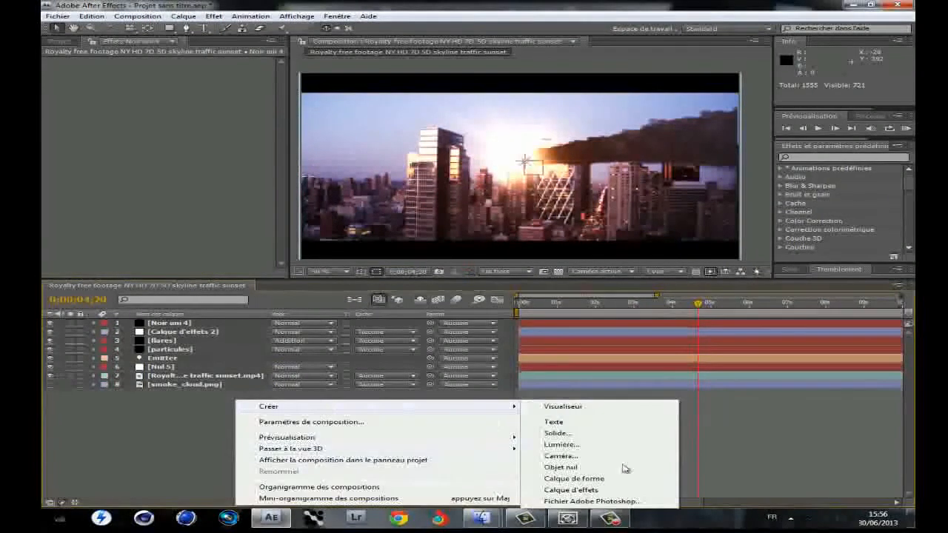
{"action": "left_click", "coordinate": [585, 456]}
{"action": "left_click", "coordinate": [598, 197]}
{"action": "left_click", "coordinate": [560, 288]}
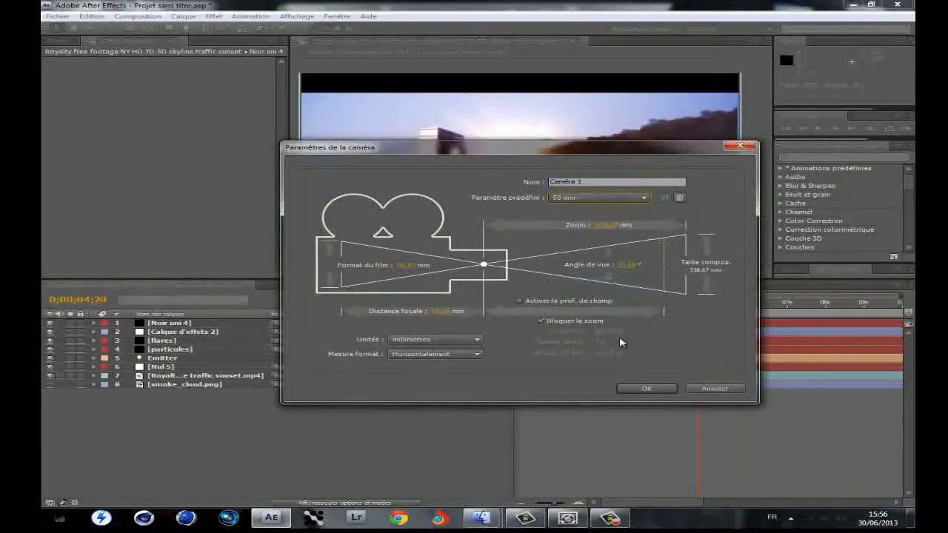
{"action": "left_click", "coordinate": [643, 389]}
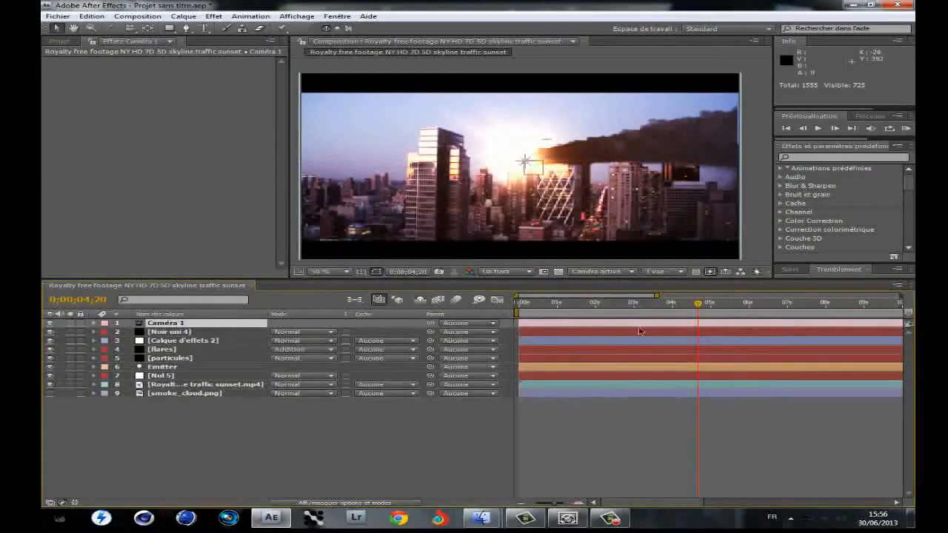
{"action": "key", "text": "p"}
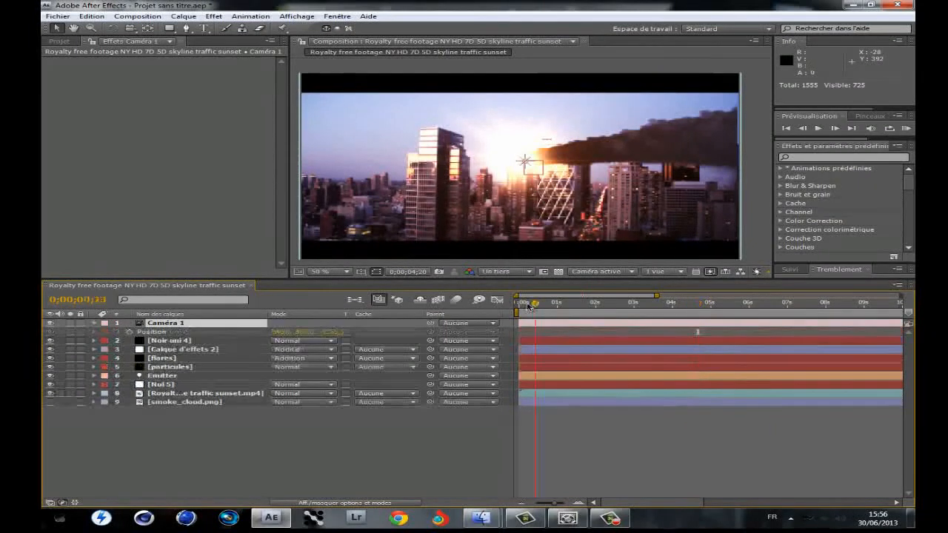
Keyframe the camera's Position at 0;00;00;00, at about two seconds, and at 0;00;03;18.
{"action": "left_click", "coordinate": [522, 304]}
{"action": "left_click_drag", "start_coordinate": [518, 306], "coordinate": [514, 306]}
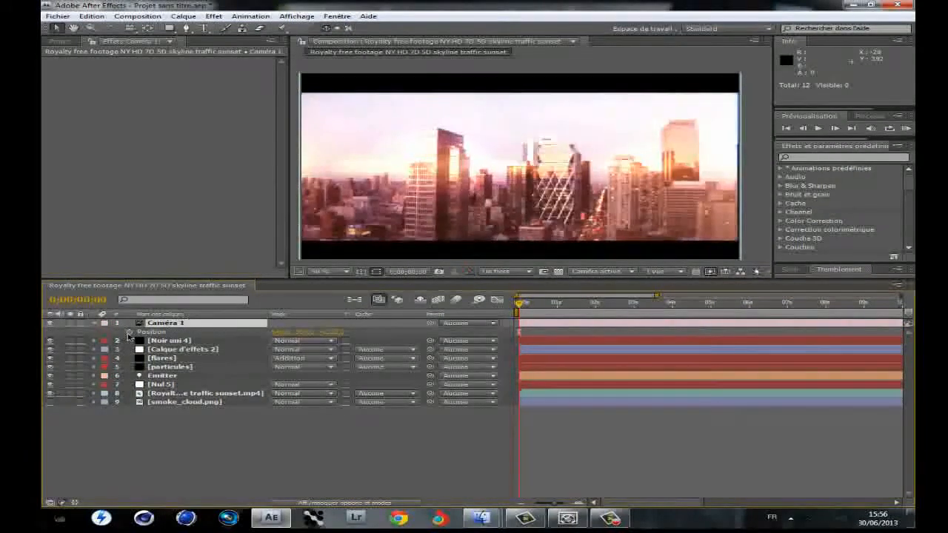
{"action": "left_click", "coordinate": [129, 331]}
{"action": "left_click", "coordinate": [593, 306]}
{"action": "left_click", "coordinate": [59, 333]}
{"action": "left_click", "coordinate": [653, 305]}
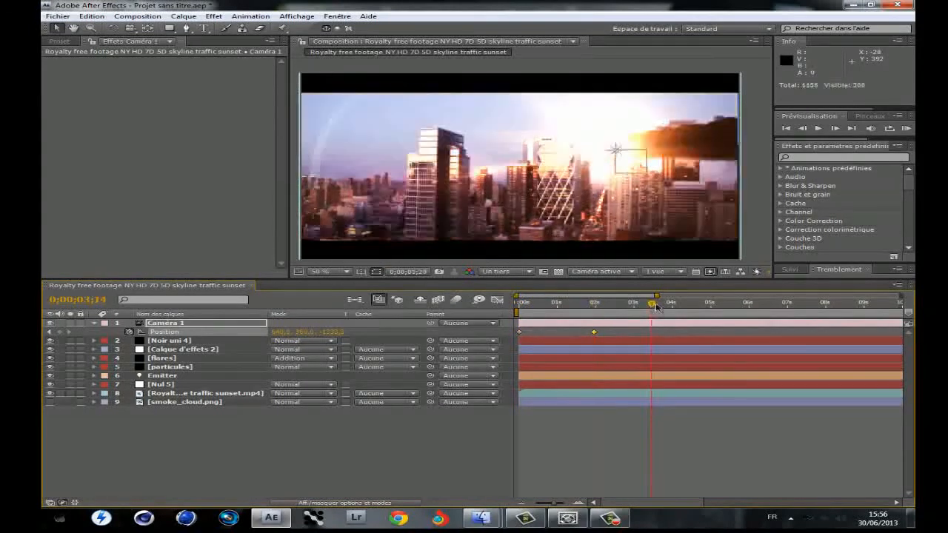
{"action": "left_click_drag", "start_coordinate": [630, 306], "coordinate": [657, 305]}
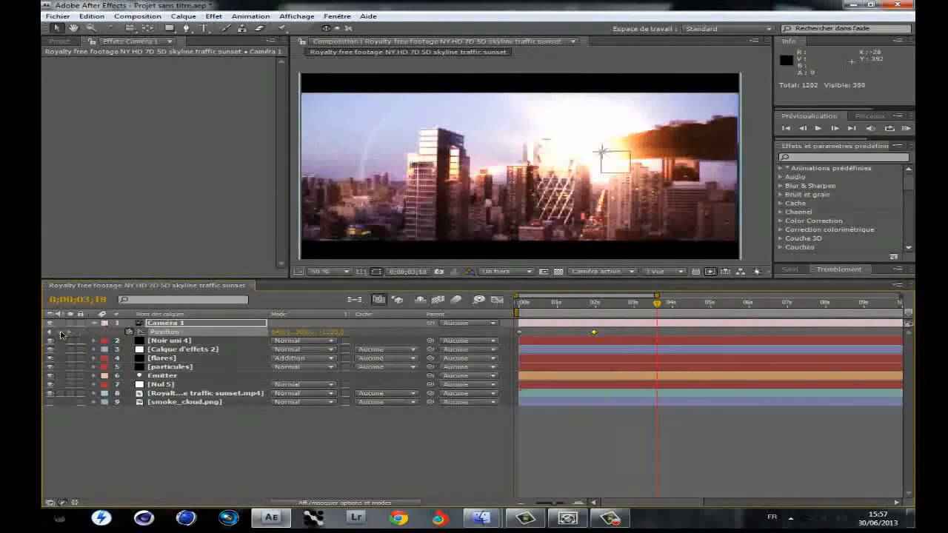
Select the last two camera Position keyframes, raise the Wiggler (Tremblement) magnitude, and apply the wiggle with smooth noise at 5 per second.
{"action": "left_click", "coordinate": [594, 332]}
{"action": "left_click_drag", "start_coordinate": [800, 262], "coordinate": [804, 195]}
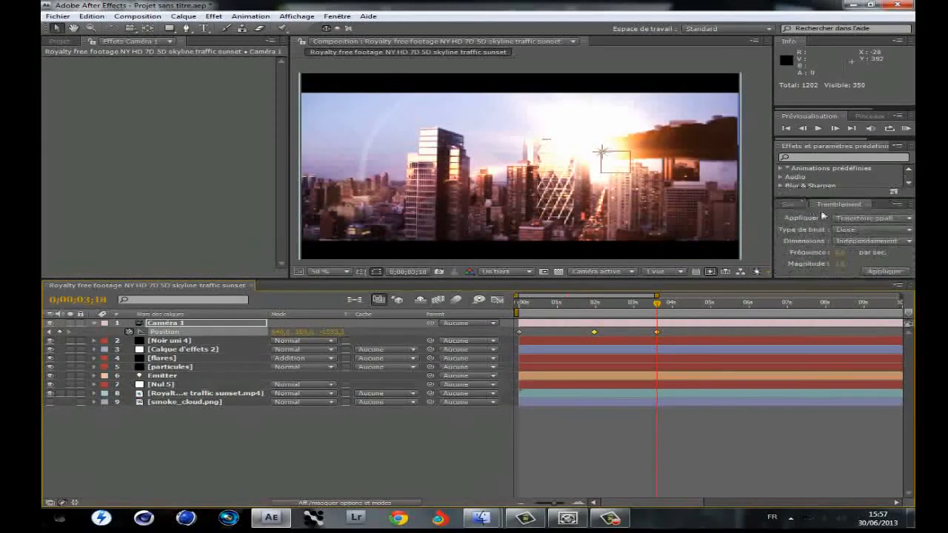
{"action": "left_click", "coordinate": [337, 15]}
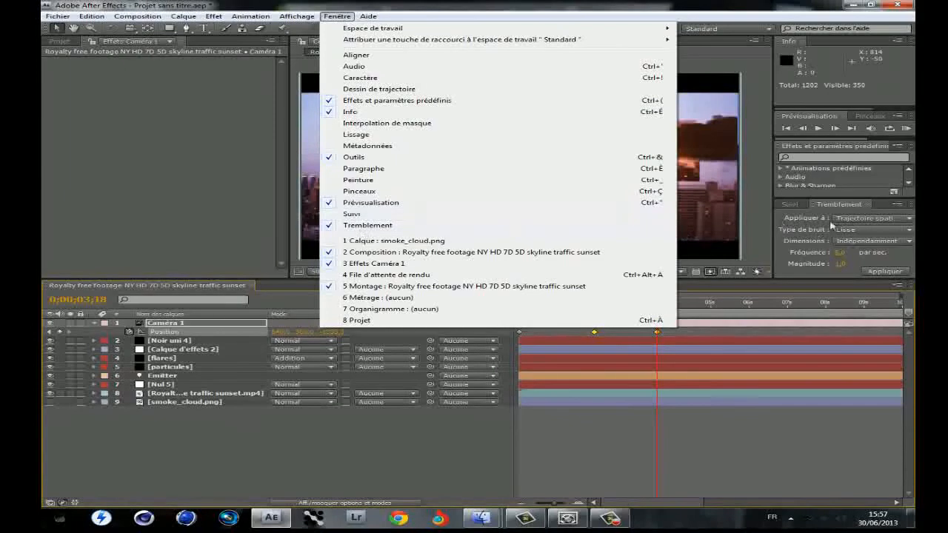
{"action": "left_click", "coordinate": [803, 196]}
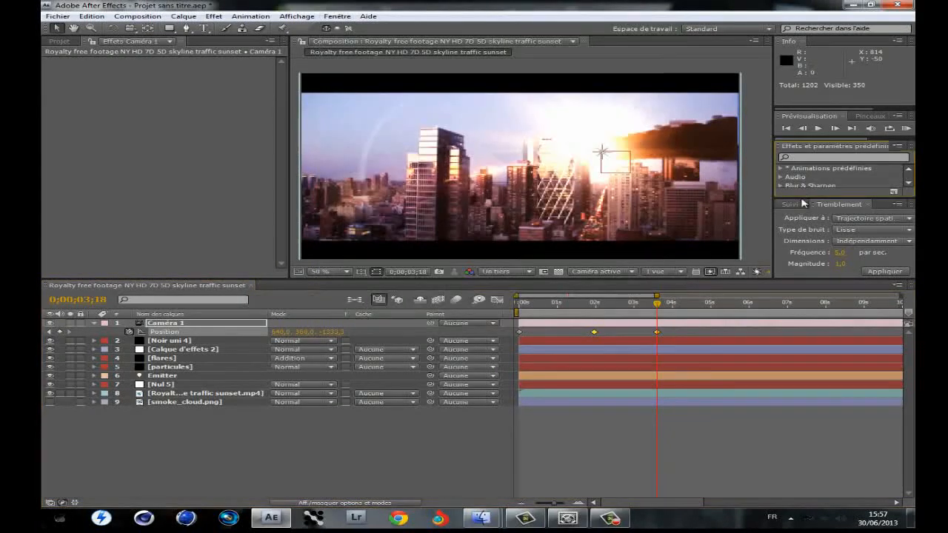
{"action": "left_click", "coordinate": [803, 203]}
{"action": "left_click", "coordinate": [821, 204]}
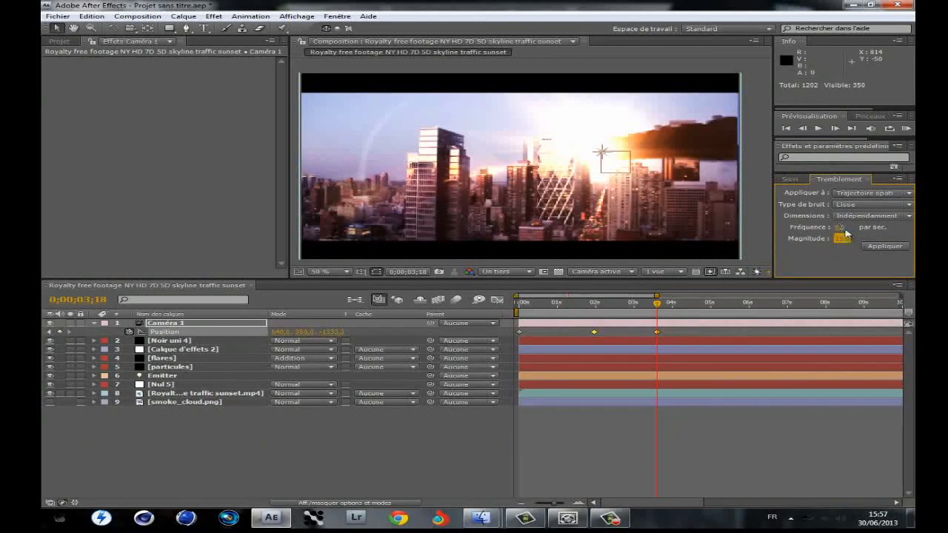
{"action": "left_click", "coordinate": [871, 246]}
Preview the camera shake from 0;00;02;04, scrub through the rest of the shot, and collapse the camera's properties.
{"action": "left_click_drag", "start_coordinate": [615, 304], "coordinate": [601, 307]}
{"action": "key", "text": "space"}
{"action": "left_click", "coordinate": [764, 214]}
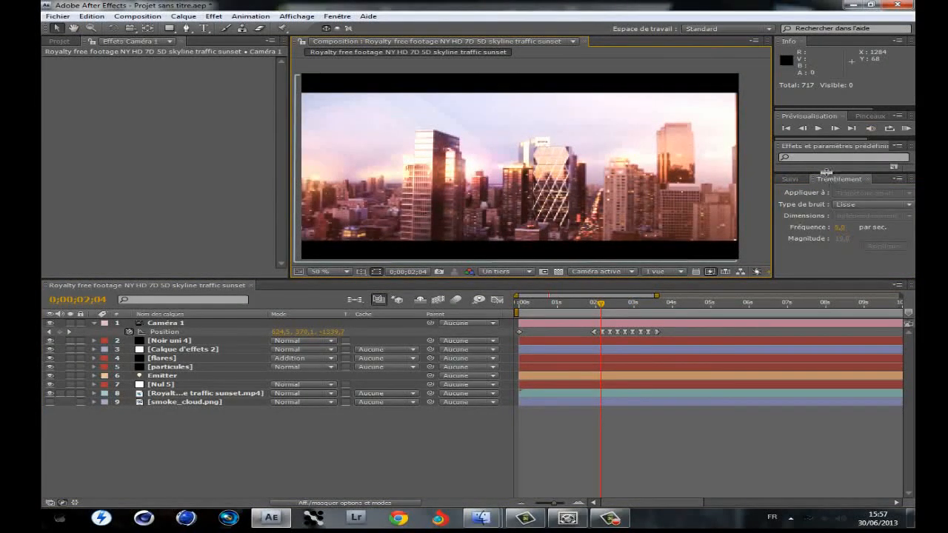
{"action": "left_click_drag", "start_coordinate": [827, 173], "coordinate": [826, 215]}
{"action": "left_click", "coordinate": [819, 130]}
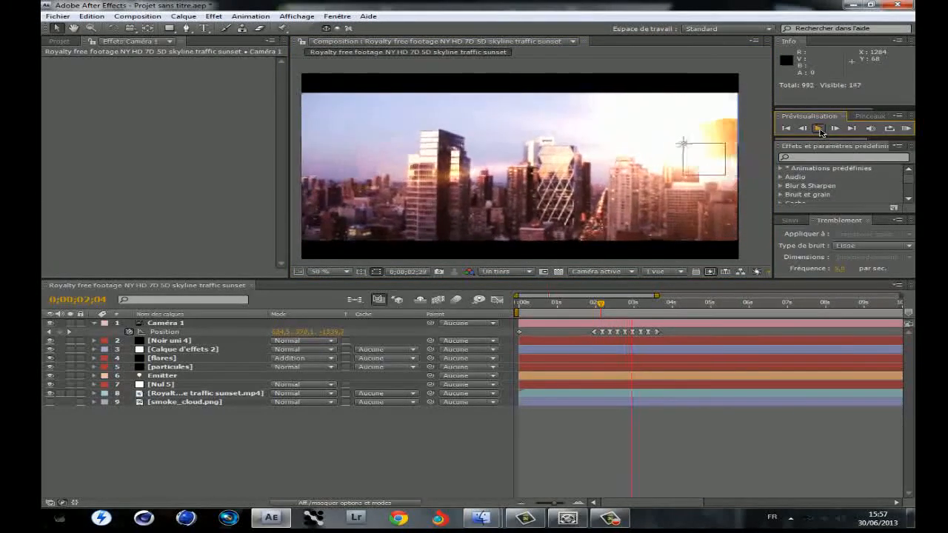
{"action": "left_click_drag", "start_coordinate": [659, 306], "coordinate": [821, 303]}
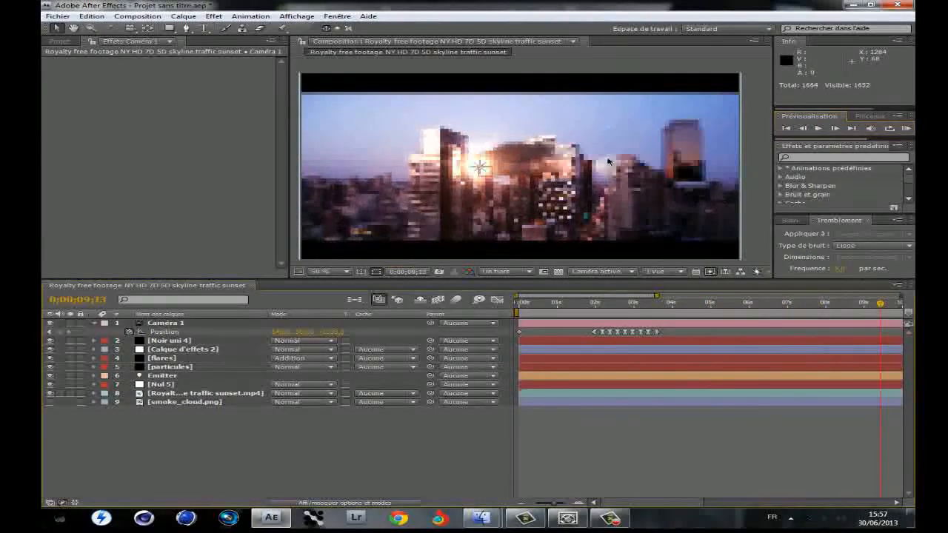
{"action": "left_click_drag", "start_coordinate": [611, 308], "coordinate": [589, 304]}
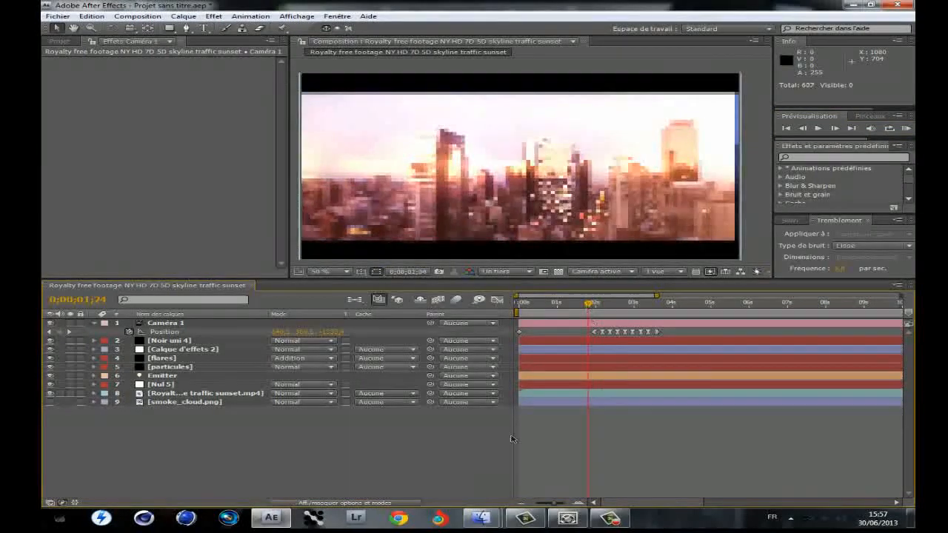
{"action": "left_click", "coordinate": [95, 324]}
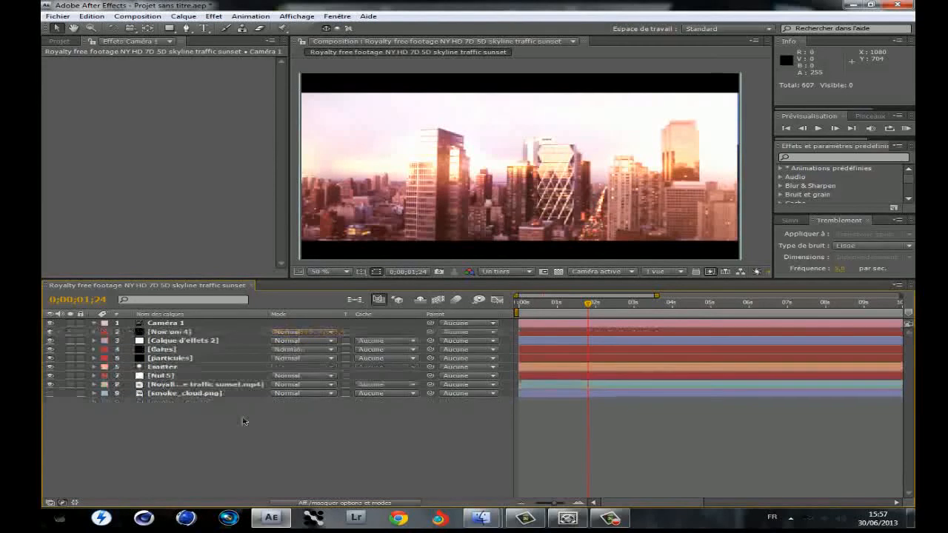